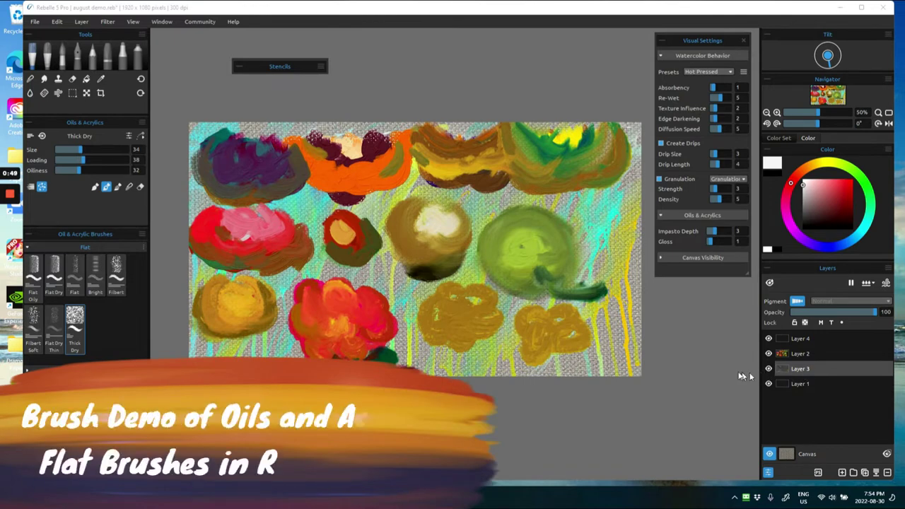
Step: Hide Layer 2 and Layer 3 and make the empty Layer 4 the active layer
{"action": "left_click", "coordinate": [769, 353]}
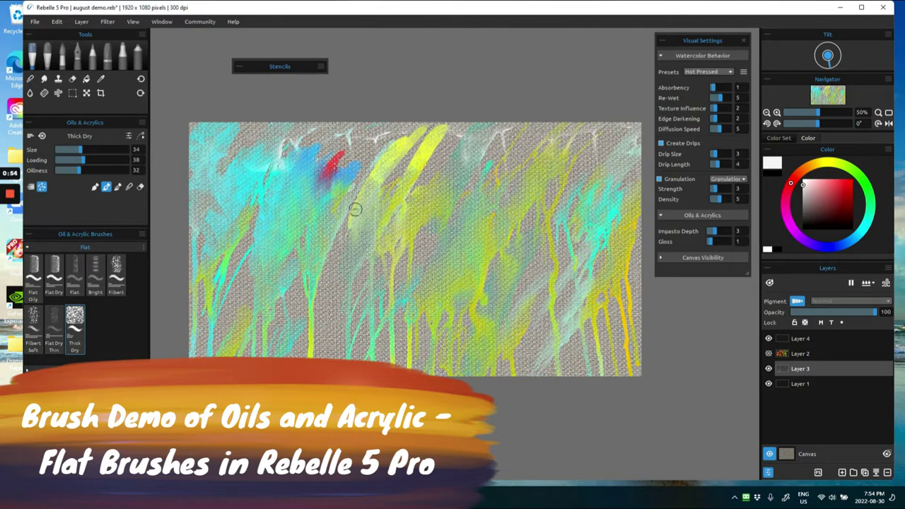
{"action": "left_click", "coordinate": [768, 354]}
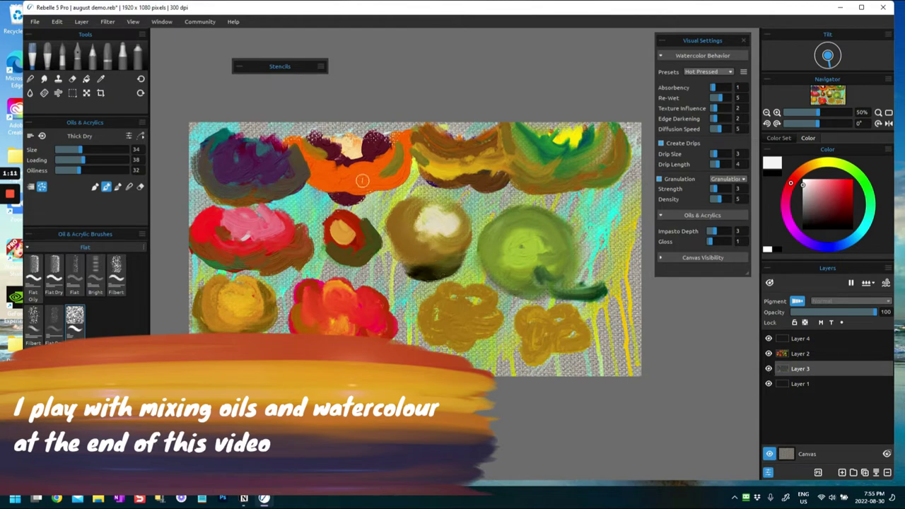
{"action": "left_click", "coordinate": [768, 369]}
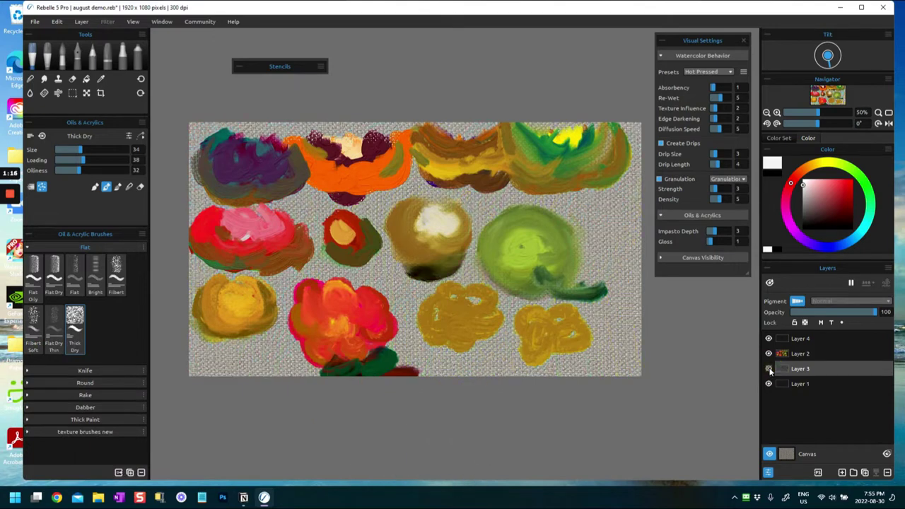
{"action": "left_click", "coordinate": [768, 354]}
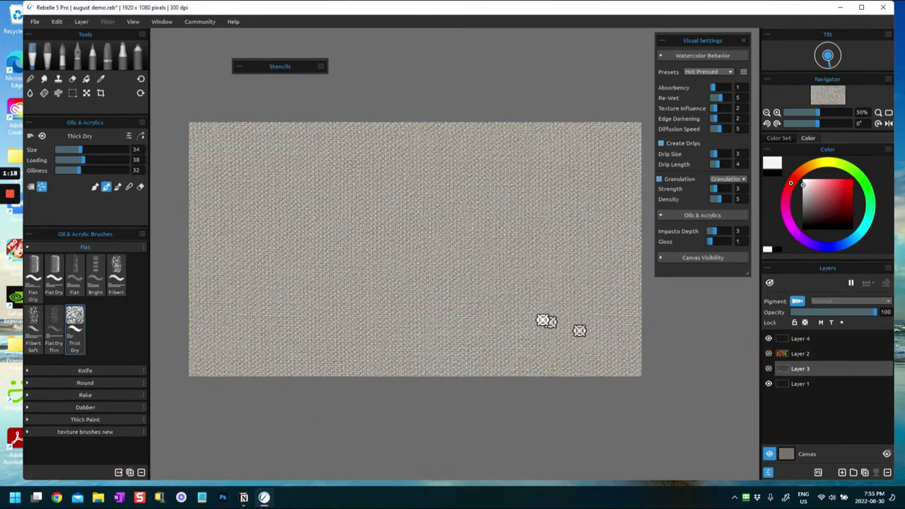
{"action": "left_click", "coordinate": [787, 342]}
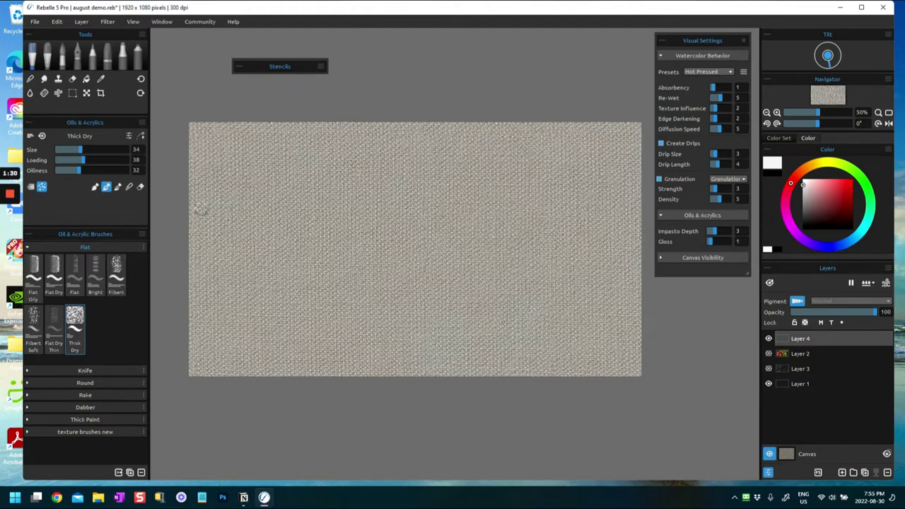
Step: Review the canvas texture options and keep the CA10 Canvas texture at 80% scale
{"action": "left_click", "coordinate": [786, 454]}
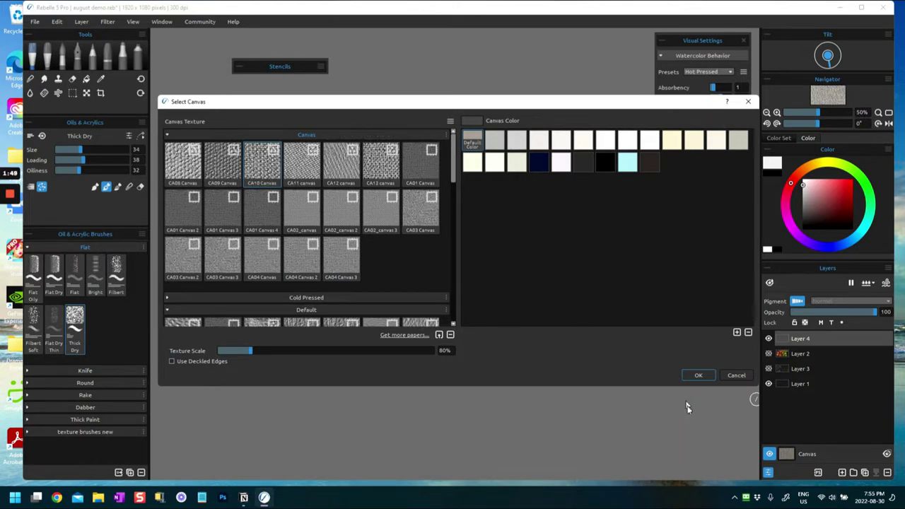
{"action": "left_click", "coordinate": [697, 375]}
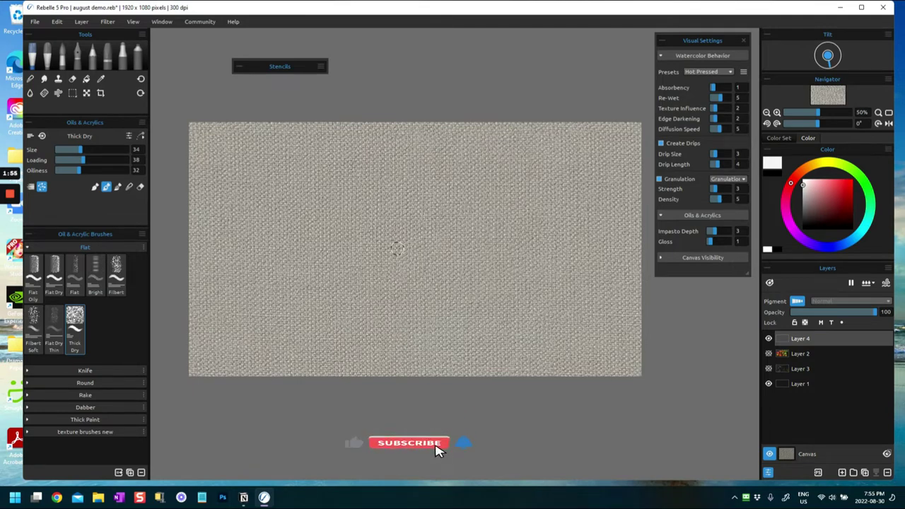
Step: Choose the Flat Oily brush and reset it to size 34, loading 100 and oiliness 90, keeping color pigments enabled
{"action": "left_click", "coordinate": [33, 272]}
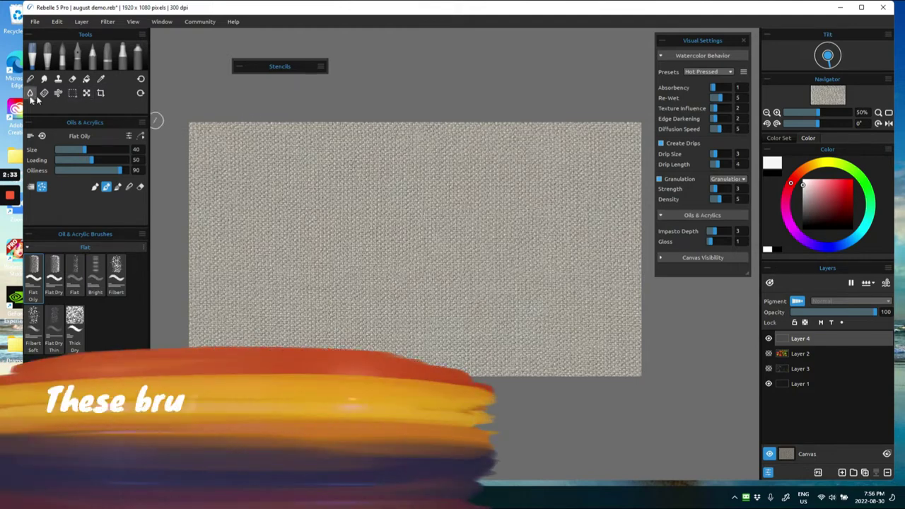
{"action": "left_click", "coordinate": [43, 136]}
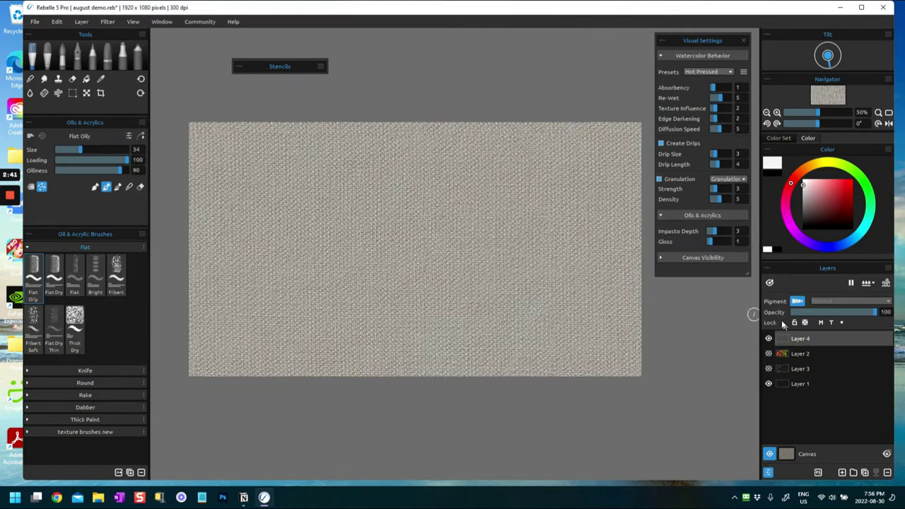
{"action": "left_click", "coordinate": [797, 302]}
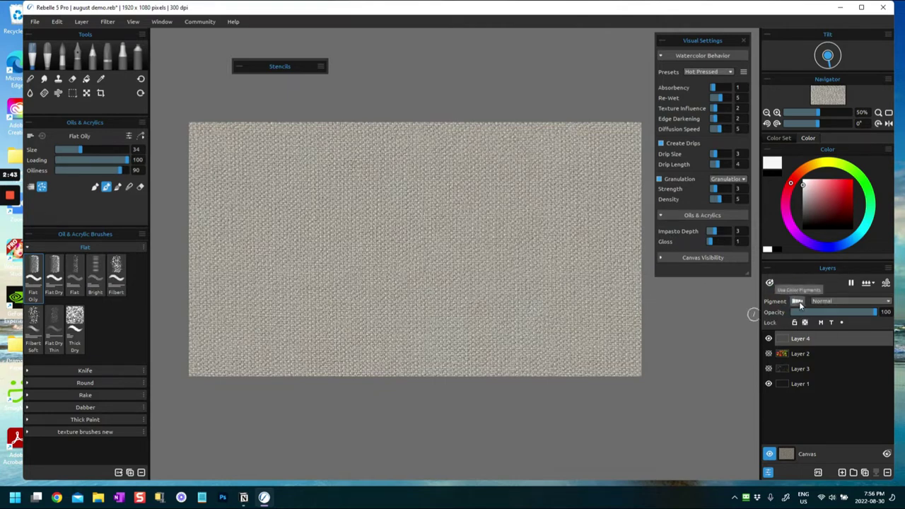
{"action": "left_click", "coordinate": [797, 302]}
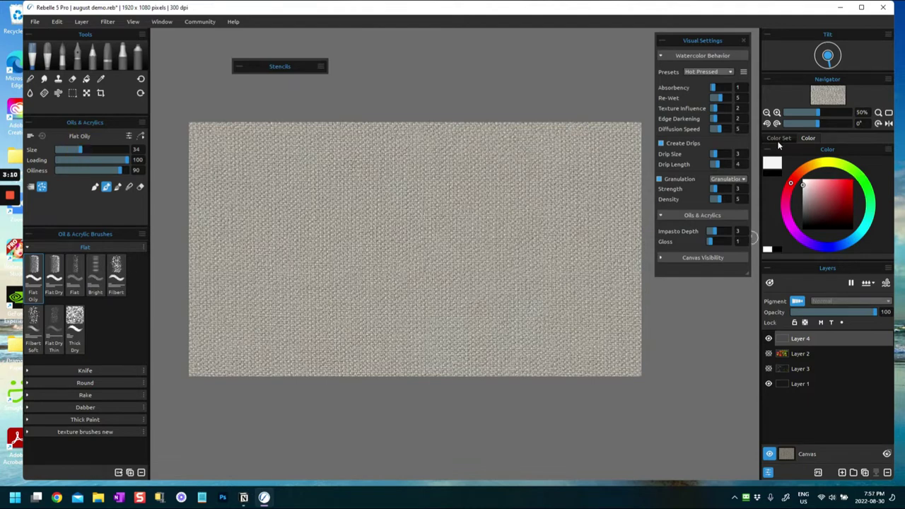
Step: Show the color set and paint a short curved white stroke near the canvas's upper-left corner
{"action": "left_click", "coordinate": [778, 138]}
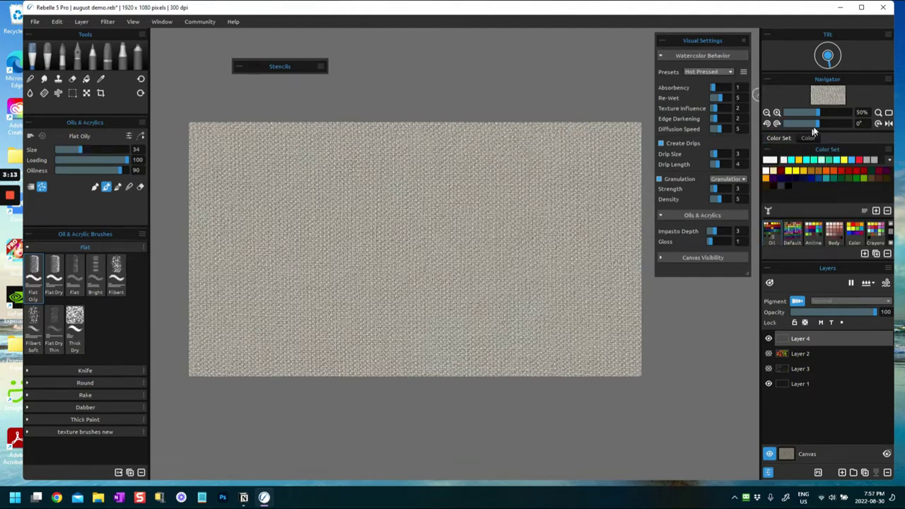
{"action": "left_click_drag", "start_coordinate": [830, 66], "coordinate": [825, 67]}
{"action": "left_click_drag", "start_coordinate": [222, 162], "coordinate": [244, 195]}
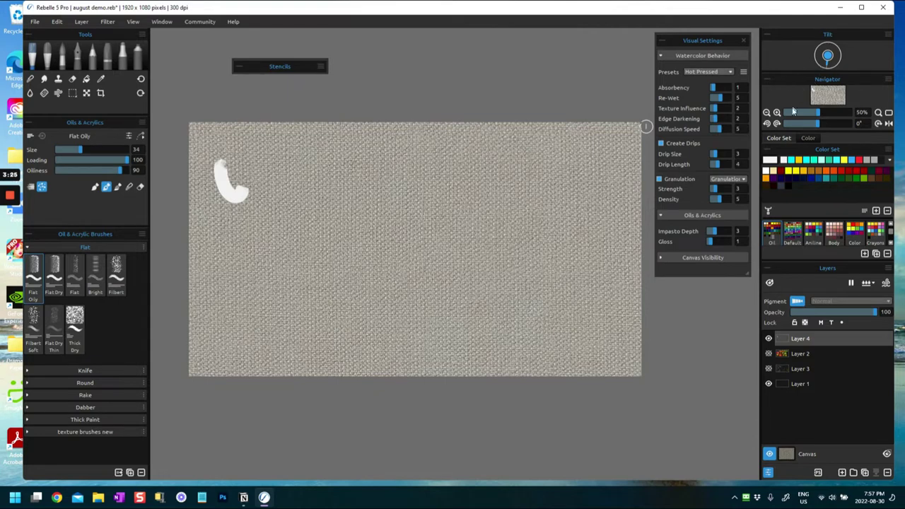
Step: Paint a dark red patch over the white stroke
{"action": "left_click", "coordinate": [781, 170]}
{"action": "mouse_move", "coordinate": [225, 169]}
{"action": "left_mouse_down"}
{"action": "mouse_move", "coordinate": [212, 187]}
{"action": "mouse_move", "coordinate": [258, 164]}
{"action": "mouse_move", "coordinate": [248, 199]}
{"action": "mouse_move", "coordinate": [227, 192]}
{"action": "mouse_move", "coordinate": [244, 174]}
{"action": "left_mouse_up"}
{"action": "key", "text": "ctrl+z"}
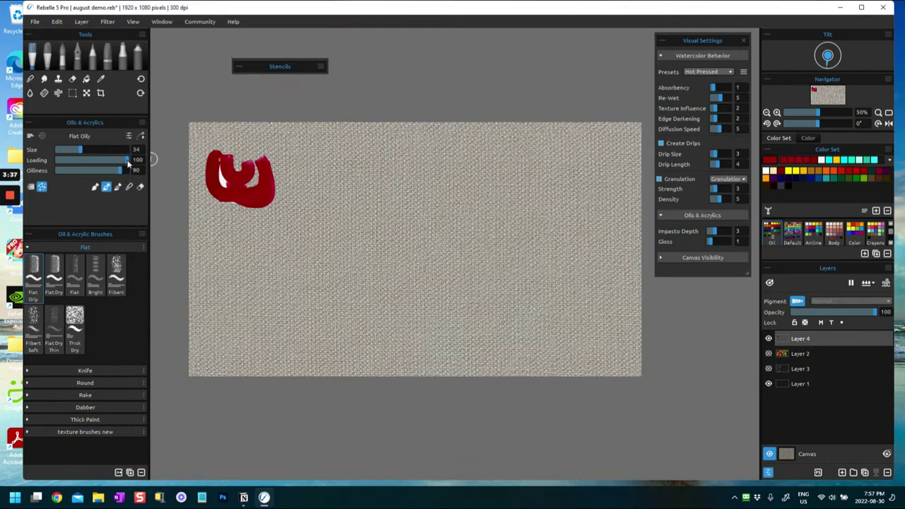
{"action": "mouse_move", "coordinate": [222, 182]}
{"action": "left_mouse_down"}
{"action": "mouse_move", "coordinate": [265, 182]}
{"action": "mouse_move", "coordinate": [259, 159]}
{"action": "mouse_move", "coordinate": [228, 182]}
{"action": "mouse_move", "coordinate": [220, 150]}
{"action": "mouse_move", "coordinate": [259, 161]}
{"action": "mouse_move", "coordinate": [263, 174]}
{"action": "mouse_move", "coordinate": [220, 178]}
{"action": "mouse_move", "coordinate": [219, 153]}
{"action": "left_mouse_up"}
{"action": "left_click", "coordinate": [221, 159]}
{"action": "key", "text": "ctrl+z"}
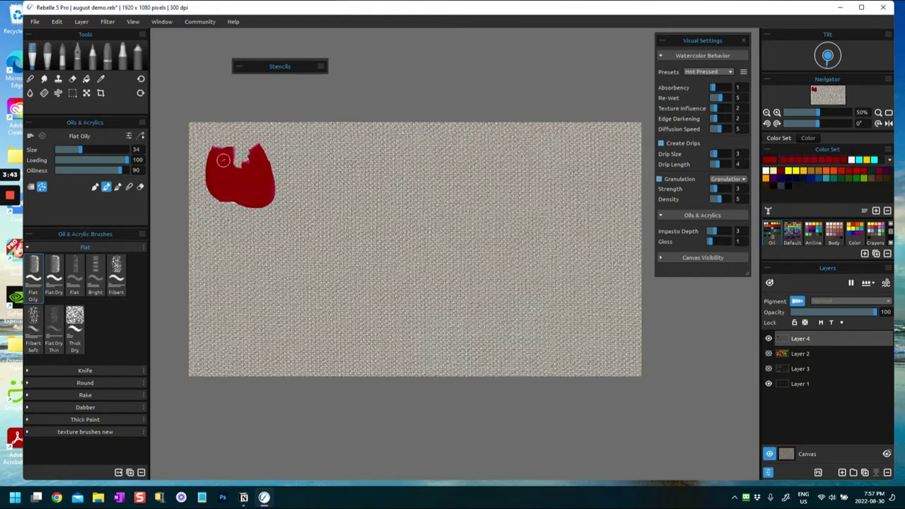
Step: Fill the notch in the upper edge of the dark red patch with more strokes
{"action": "left_click", "coordinate": [237, 185]}
{"action": "key", "text": "ctrl+z"}
{"action": "left_click", "coordinate": [216, 177]}
{"action": "mouse_move", "coordinate": [243, 186]}
{"action": "left_mouse_down"}
{"action": "mouse_move", "coordinate": [247, 145]}
{"action": "mouse_move", "coordinate": [239, 147]}
{"action": "mouse_move", "coordinate": [252, 177]}
{"action": "left_mouse_up"}
{"action": "left_click_drag", "start_coordinate": [224, 159], "coordinate": [223, 162]}
{"action": "left_click", "coordinate": [225, 168]}
{"action": "left_click_drag", "start_coordinate": [248, 165], "coordinate": [222, 153]}
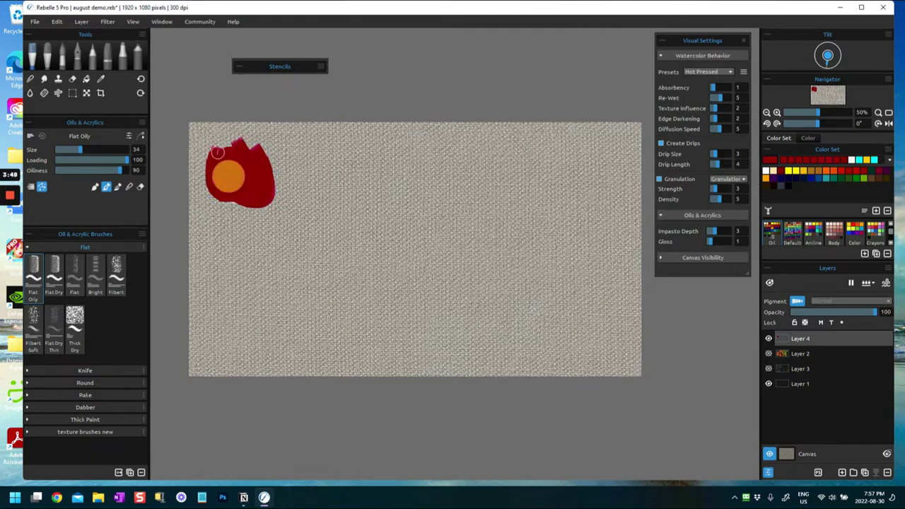
Step: Choose yellow and paint it over the dark red patch, mixing the two into orange
{"action": "left_click", "coordinate": [794, 172]}
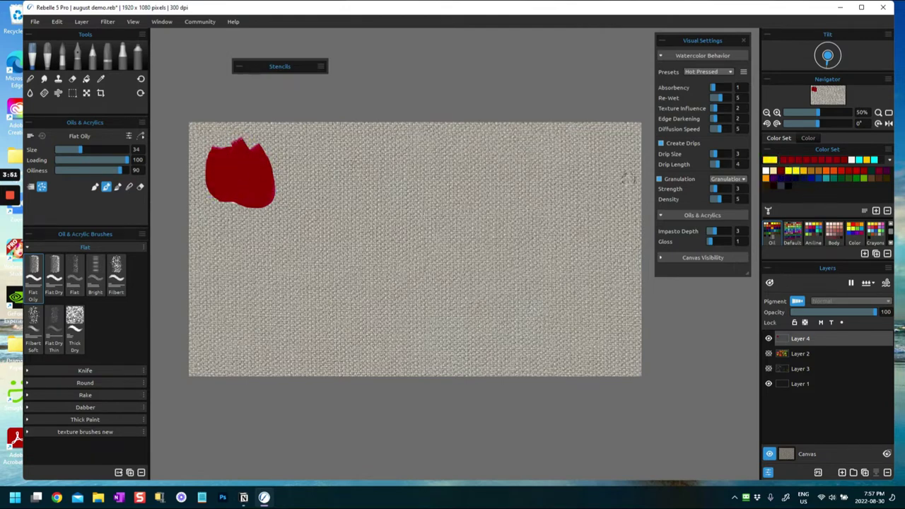
{"action": "mouse_move", "coordinate": [232, 169]}
{"action": "left_mouse_down"}
{"action": "mouse_move", "coordinate": [238, 175]}
{"action": "mouse_move", "coordinate": [254, 161]}
{"action": "mouse_move", "coordinate": [231, 154]}
{"action": "left_mouse_up"}
{"action": "mouse_move", "coordinate": [217, 187]}
{"action": "left_mouse_down"}
{"action": "mouse_move", "coordinate": [255, 156]}
{"action": "mouse_move", "coordinate": [235, 181]}
{"action": "mouse_move", "coordinate": [229, 161]}
{"action": "mouse_move", "coordinate": [255, 147]}
{"action": "mouse_move", "coordinate": [219, 161]}
{"action": "mouse_move", "coordinate": [227, 146]}
{"action": "mouse_move", "coordinate": [248, 168]}
{"action": "mouse_move", "coordinate": [250, 150]}
{"action": "mouse_move", "coordinate": [227, 169]}
{"action": "mouse_move", "coordinate": [272, 157]}
{"action": "left_mouse_up"}
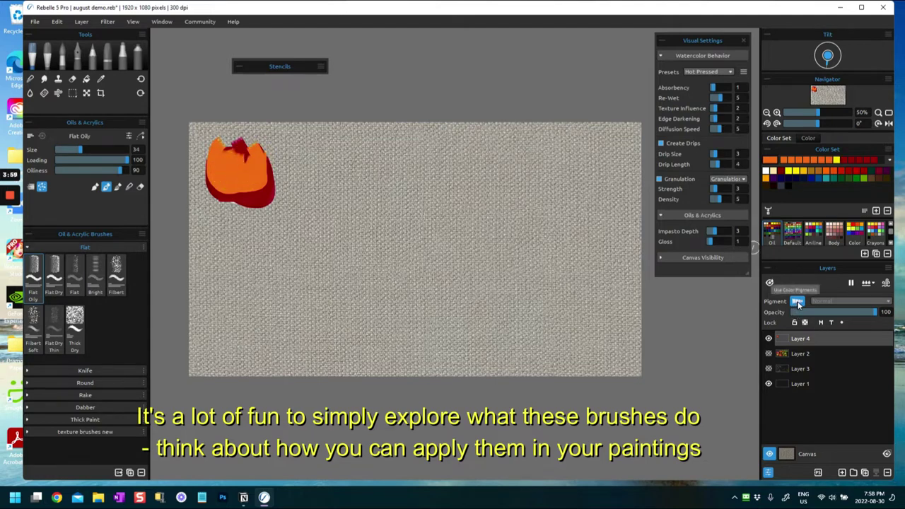
{"action": "mouse_move", "coordinate": [225, 155]}
{"action": "left_mouse_down"}
{"action": "mouse_move", "coordinate": [240, 177]}
{"action": "mouse_move", "coordinate": [255, 178]}
{"action": "mouse_move", "coordinate": [241, 153]}
{"action": "mouse_move", "coordinate": [253, 147]}
{"action": "mouse_move", "coordinate": [239, 168]}
{"action": "mouse_move", "coordinate": [261, 161]}
{"action": "mouse_move", "coordinate": [246, 148]}
{"action": "mouse_move", "coordinate": [234, 172]}
{"action": "left_mouse_up"}
{"action": "mouse_move", "coordinate": [239, 157]}
{"action": "left_mouse_down"}
{"action": "mouse_move", "coordinate": [262, 161]}
{"action": "mouse_move", "coordinate": [246, 149]}
{"action": "mouse_move", "coordinate": [245, 180]}
{"action": "mouse_move", "coordinate": [238, 142]}
{"action": "mouse_move", "coordinate": [251, 161]}
{"action": "mouse_move", "coordinate": [117, 189]}
{"action": "mouse_move", "coordinate": [264, 163]}
{"action": "mouse_move", "coordinate": [265, 151]}
{"action": "mouse_move", "coordinate": [244, 186]}
{"action": "mouse_move", "coordinate": [230, 176]}
{"action": "mouse_move", "coordinate": [263, 166]}
{"action": "mouse_move", "coordinate": [225, 183]}
{"action": "mouse_move", "coordinate": [263, 184]}
{"action": "mouse_move", "coordinate": [243, 151]}
{"action": "mouse_move", "coordinate": [238, 183]}
{"action": "mouse_move", "coordinate": [214, 145]}
{"action": "mouse_move", "coordinate": [233, 158]}
{"action": "mouse_move", "coordinate": [213, 144]}
{"action": "mouse_move", "coordinate": [253, 168]}
{"action": "left_mouse_up"}
Step: Switch the brush to Blend mode and smooth the orange and red paint together with circular strokes
{"action": "left_click", "coordinate": [117, 186]}
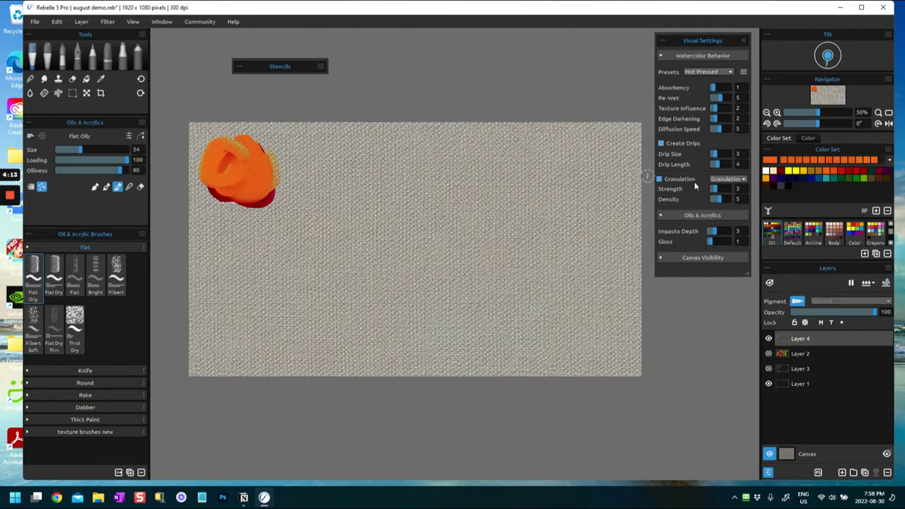
{"action": "left_click", "coordinate": [781, 180]}
{"action": "mouse_move", "coordinate": [207, 169]}
{"action": "left_mouse_down"}
{"action": "mouse_move", "coordinate": [212, 192]}
{"action": "mouse_move", "coordinate": [233, 194]}
{"action": "mouse_move", "coordinate": [254, 171]}
{"action": "left_mouse_up"}
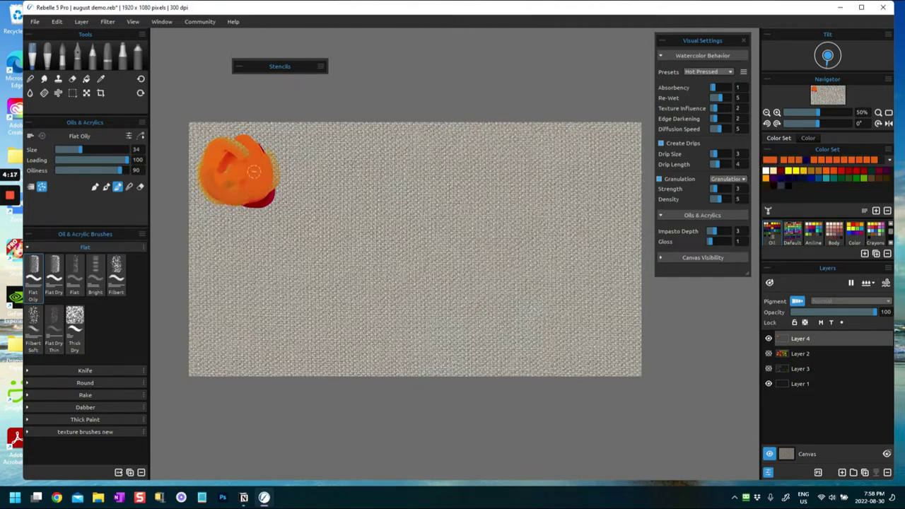
{"action": "mouse_move", "coordinate": [251, 165]}
{"action": "left_mouse_down"}
{"action": "mouse_move", "coordinate": [228, 178]}
{"action": "mouse_move", "coordinate": [254, 198]}
{"action": "mouse_move", "coordinate": [239, 193]}
{"action": "left_mouse_up"}
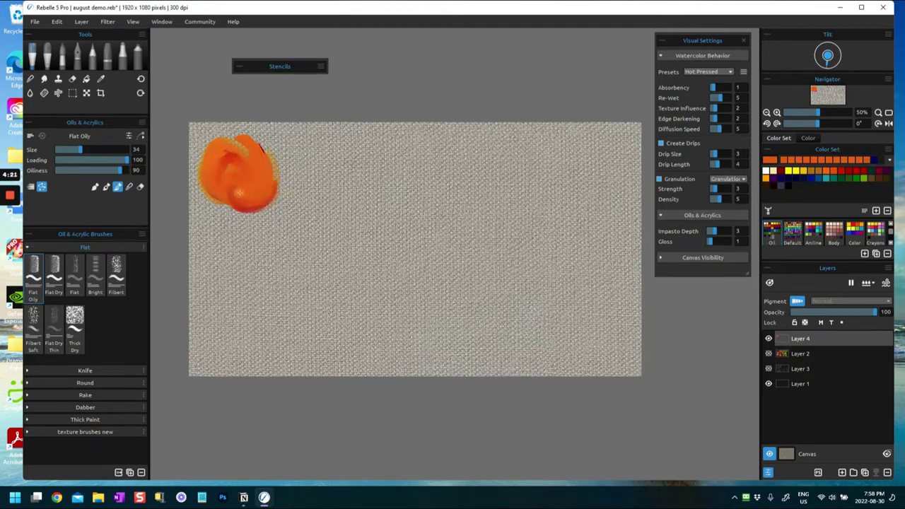
{"action": "left_click", "coordinate": [791, 177]}
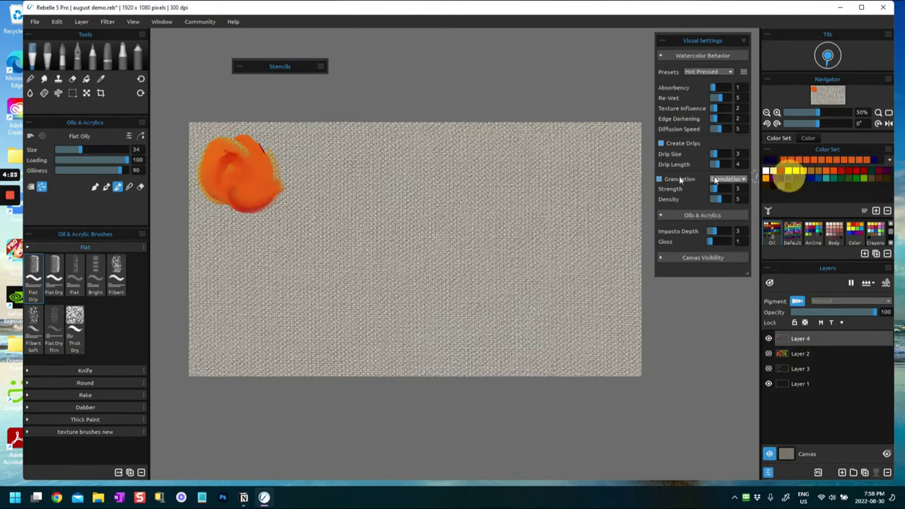
{"action": "mouse_move", "coordinate": [224, 197]}
{"action": "left_mouse_down"}
{"action": "mouse_move", "coordinate": [236, 167]}
{"action": "mouse_move", "coordinate": [245, 180]}
{"action": "mouse_move", "coordinate": [253, 164]}
{"action": "mouse_move", "coordinate": [225, 158]}
{"action": "mouse_move", "coordinate": [236, 172]}
{"action": "mouse_move", "coordinate": [212, 173]}
{"action": "mouse_move", "coordinate": [234, 147]}
{"action": "mouse_move", "coordinate": [216, 159]}
{"action": "mouse_move", "coordinate": [217, 147]}
{"action": "mouse_move", "coordinate": [236, 186]}
{"action": "left_mouse_up"}
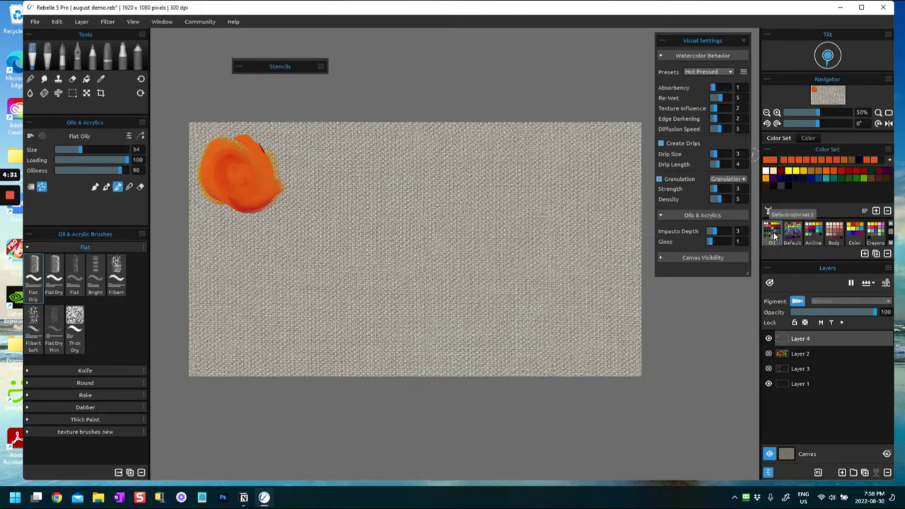
Step: Set the brush loading to 57 and paint a dark blue patch beside the orange one in Paint & Mix mode
{"action": "left_click", "coordinate": [810, 177]}
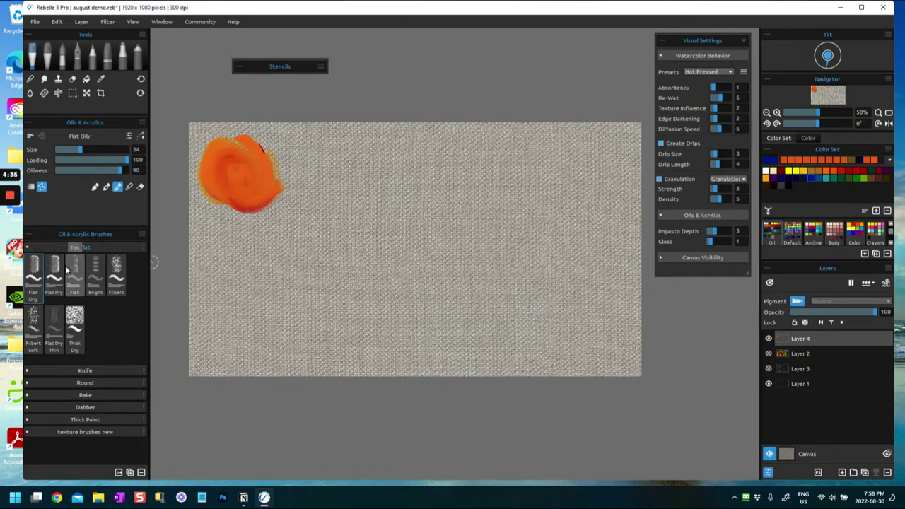
{"action": "mouse_move", "coordinate": [111, 159]}
{"action": "left_mouse_down"}
{"action": "mouse_move", "coordinate": [89, 168]}
{"action": "mouse_move", "coordinate": [97, 168]}
{"action": "left_mouse_up"}
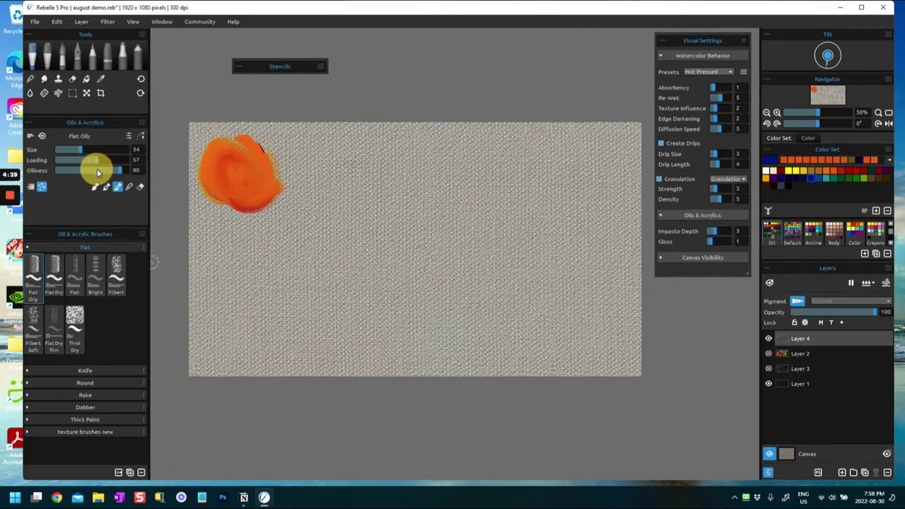
{"action": "mouse_move", "coordinate": [298, 163]}
{"action": "left_mouse_down"}
{"action": "mouse_move", "coordinate": [306, 181]}
{"action": "mouse_move", "coordinate": [289, 159]}
{"action": "mouse_move", "coordinate": [325, 180]}
{"action": "mouse_move", "coordinate": [290, 180]}
{"action": "mouse_move", "coordinate": [328, 168]}
{"action": "mouse_move", "coordinate": [291, 164]}
{"action": "mouse_move", "coordinate": [327, 182]}
{"action": "mouse_move", "coordinate": [319, 166]}
{"action": "mouse_move", "coordinate": [280, 174]}
{"action": "mouse_move", "coordinate": [313, 177]}
{"action": "mouse_move", "coordinate": [297, 166]}
{"action": "mouse_move", "coordinate": [329, 173]}
{"action": "mouse_move", "coordinate": [332, 183]}
{"action": "mouse_move", "coordinate": [283, 173]}
{"action": "mouse_move", "coordinate": [332, 166]}
{"action": "mouse_move", "coordinate": [298, 175]}
{"action": "mouse_move", "coordinate": [330, 183]}
{"action": "mouse_move", "coordinate": [289, 147]}
{"action": "mouse_move", "coordinate": [321, 191]}
{"action": "left_mouse_up"}
{"action": "left_click", "coordinate": [106, 186]}
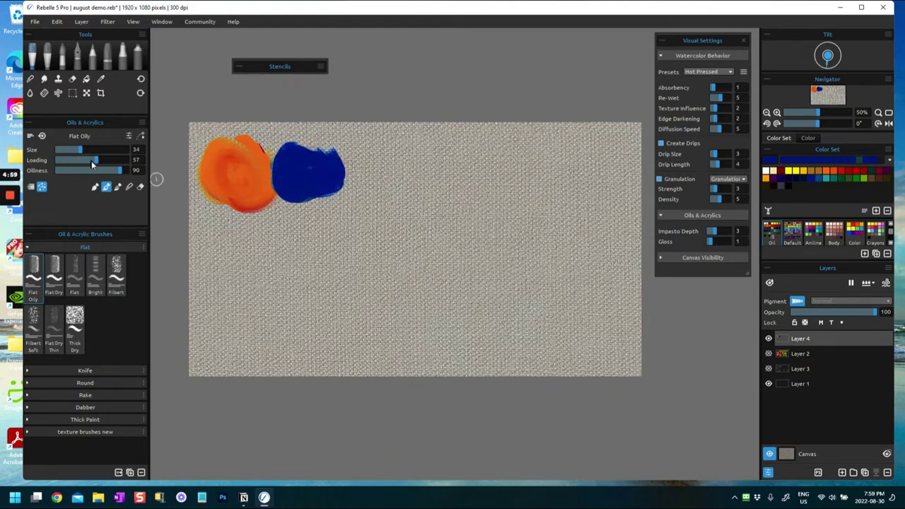
Step: Set the oiliness to 66, paint white over the upper part of the blue patch and blend it in
{"action": "left_click_drag", "start_coordinate": [99, 173], "coordinate": [103, 172]}
{"action": "left_click", "coordinate": [765, 172]}
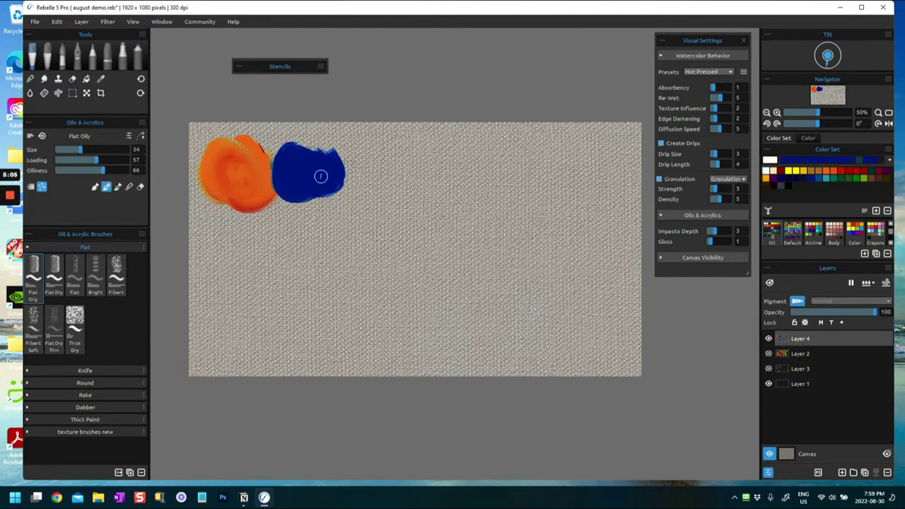
{"action": "mouse_move", "coordinate": [290, 152]}
{"action": "left_mouse_down"}
{"action": "mouse_move", "coordinate": [314, 145]}
{"action": "mouse_move", "coordinate": [279, 147]}
{"action": "mouse_move", "coordinate": [336, 156]}
{"action": "mouse_move", "coordinate": [315, 141]}
{"action": "mouse_move", "coordinate": [332, 152]}
{"action": "mouse_move", "coordinate": [279, 141]}
{"action": "mouse_move", "coordinate": [300, 166]}
{"action": "left_mouse_up"}
{"action": "left_click", "coordinate": [117, 186]}
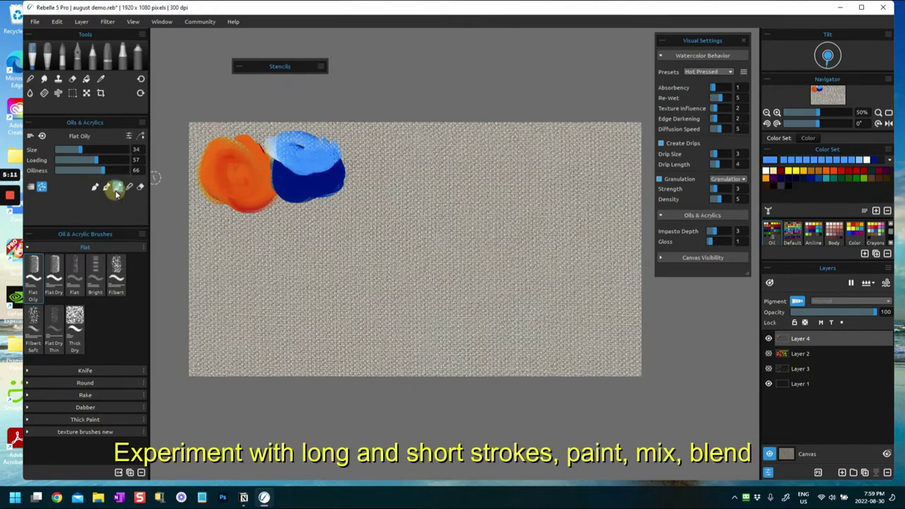
{"action": "mouse_move", "coordinate": [337, 162]}
{"action": "left_mouse_down"}
{"action": "mouse_move", "coordinate": [319, 151]}
{"action": "mouse_move", "coordinate": [293, 166]}
{"action": "mouse_move", "coordinate": [315, 177]}
{"action": "mouse_move", "coordinate": [300, 177]}
{"action": "mouse_move", "coordinate": [332, 157]}
{"action": "mouse_move", "coordinate": [303, 153]}
{"action": "mouse_move", "coordinate": [303, 167]}
{"action": "left_mouse_up"}
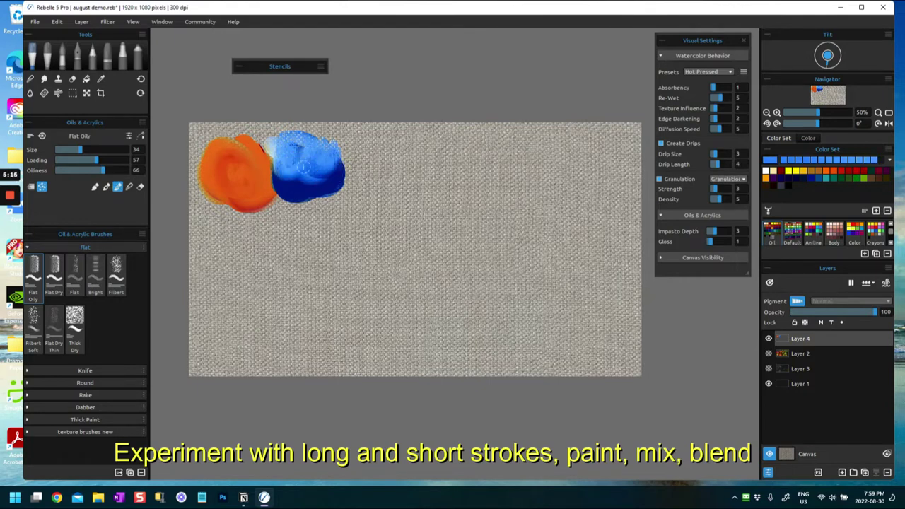
Step: Mix green into the centre of the orange patch and soften it in Blend mode
{"action": "mouse_move", "coordinate": [240, 164]}
{"action": "left_mouse_down"}
{"action": "mouse_move", "coordinate": [224, 165]}
{"action": "mouse_move", "coordinate": [236, 168]}
{"action": "left_mouse_up"}
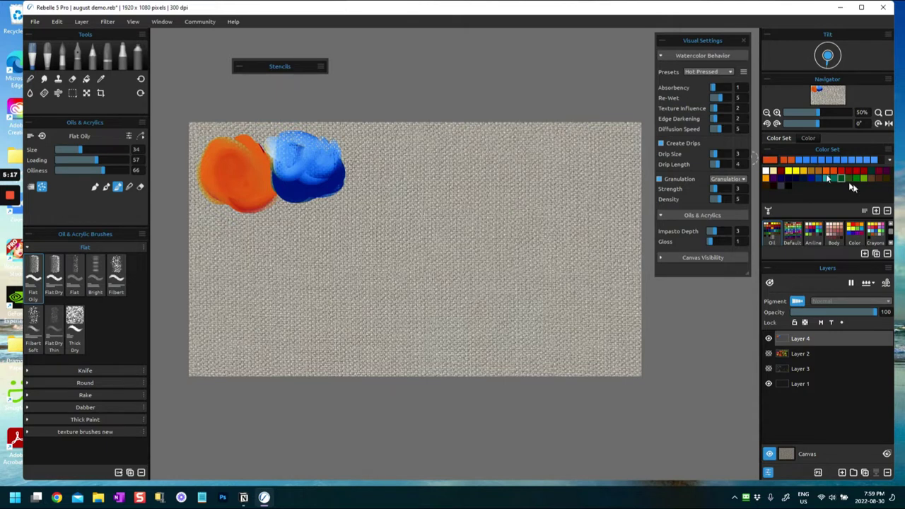
{"action": "mouse_move", "coordinate": [221, 174]}
{"action": "left_mouse_down"}
{"action": "mouse_move", "coordinate": [240, 161]}
{"action": "mouse_move", "coordinate": [235, 175]}
{"action": "mouse_move", "coordinate": [226, 163]}
{"action": "left_mouse_up"}
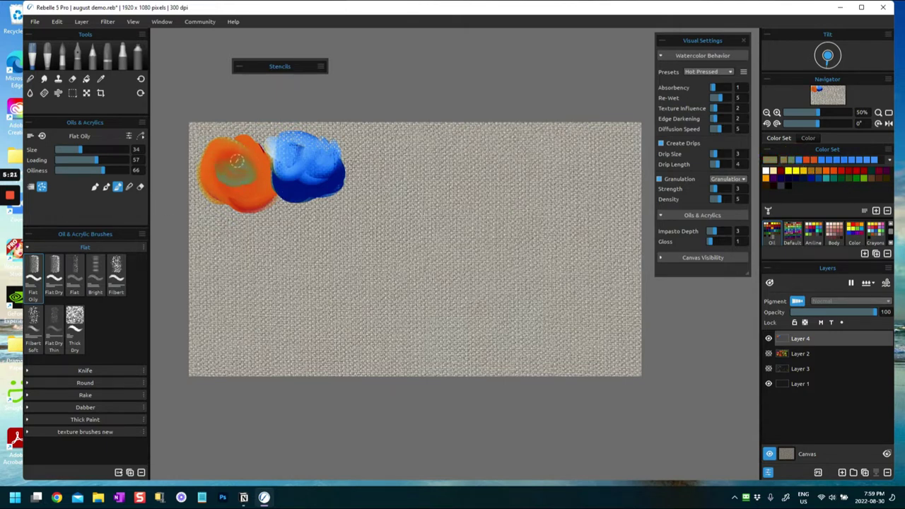
{"action": "left_click", "coordinate": [118, 187]}
{"action": "mouse_move", "coordinate": [230, 177]}
{"action": "left_mouse_down"}
{"action": "mouse_move", "coordinate": [238, 175]}
{"action": "mouse_move", "coordinate": [237, 157]}
{"action": "mouse_move", "coordinate": [232, 177]}
{"action": "left_mouse_up"}
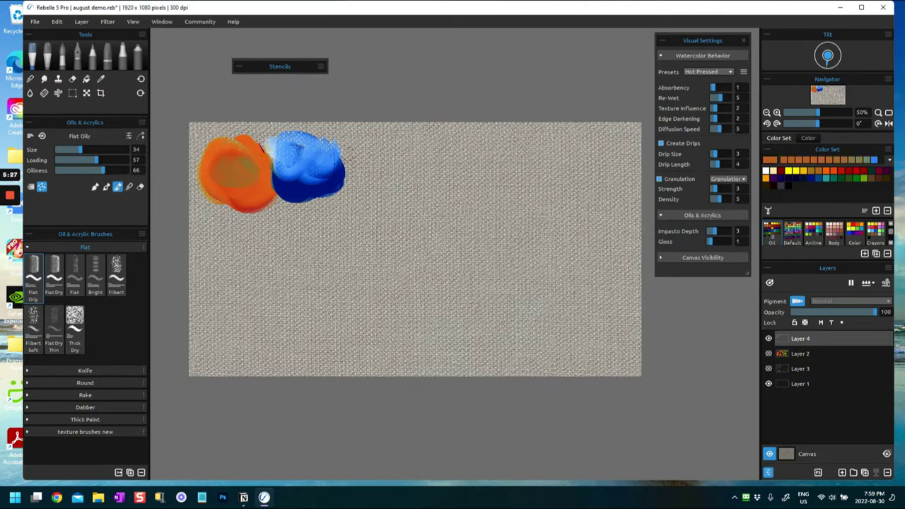
Step: Work a muted color into the light blue paint of the blue patch
{"action": "mouse_move", "coordinate": [302, 154]}
{"action": "left_mouse_down"}
{"action": "mouse_move", "coordinate": [309, 167]}
{"action": "mouse_move", "coordinate": [303, 153]}
{"action": "mouse_move", "coordinate": [291, 154]}
{"action": "mouse_move", "coordinate": [311, 165]}
{"action": "left_mouse_up"}
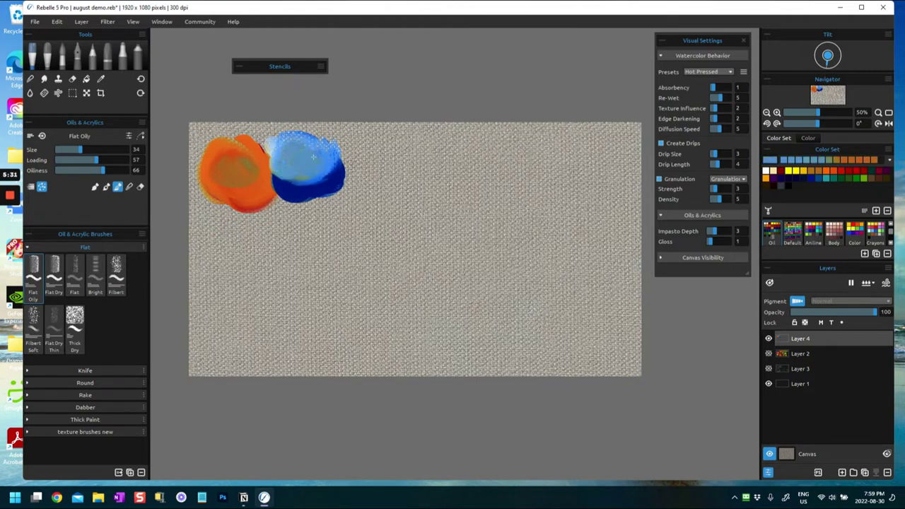
{"action": "left_click", "coordinate": [788, 186]}
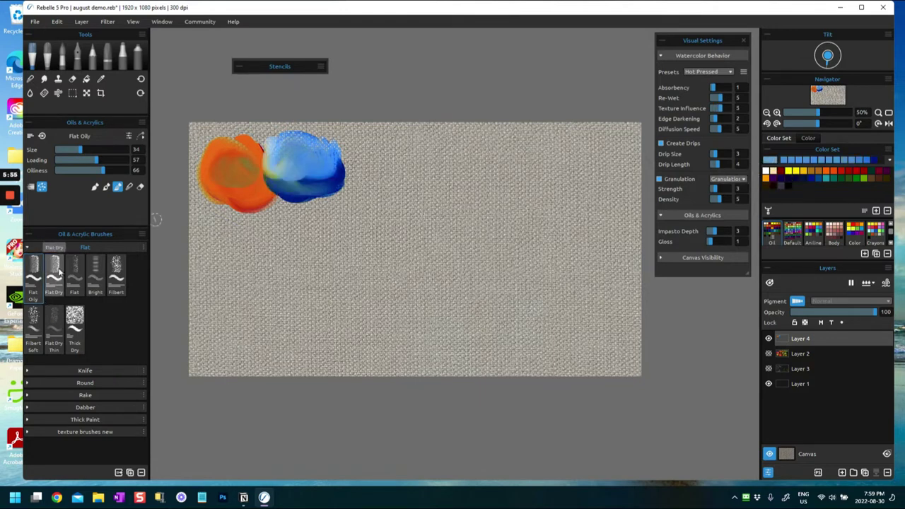
Step: Choose the Flat Dry brush, reset its settings and paint a dark red patch beside the blue one
{"action": "left_click", "coordinate": [55, 272]}
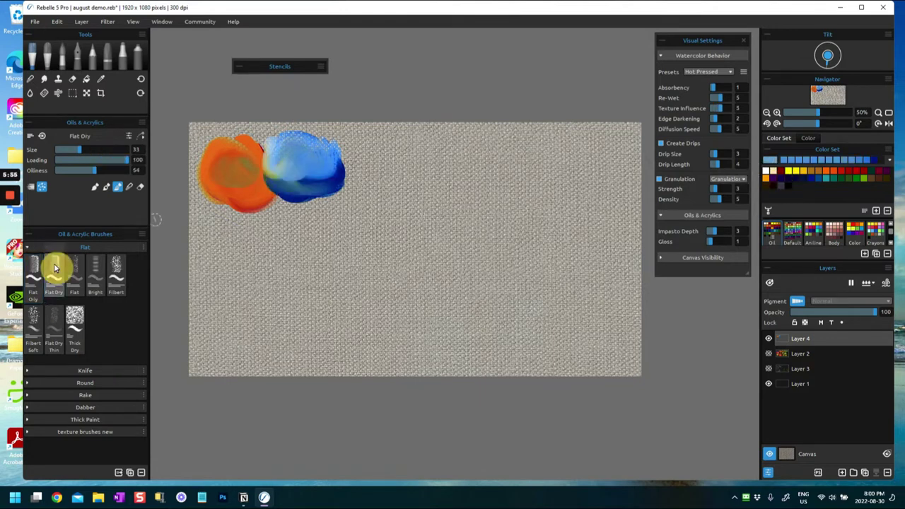
{"action": "left_click", "coordinate": [779, 172]}
{"action": "mouse_move", "coordinate": [370, 167]}
{"action": "left_mouse_down"}
{"action": "mouse_move", "coordinate": [364, 191]}
{"action": "mouse_move", "coordinate": [411, 171]}
{"action": "mouse_move", "coordinate": [359, 185]}
{"action": "mouse_move", "coordinate": [354, 154]}
{"action": "mouse_move", "coordinate": [388, 182]}
{"action": "left_mouse_up"}
{"action": "left_click", "coordinate": [42, 134]}
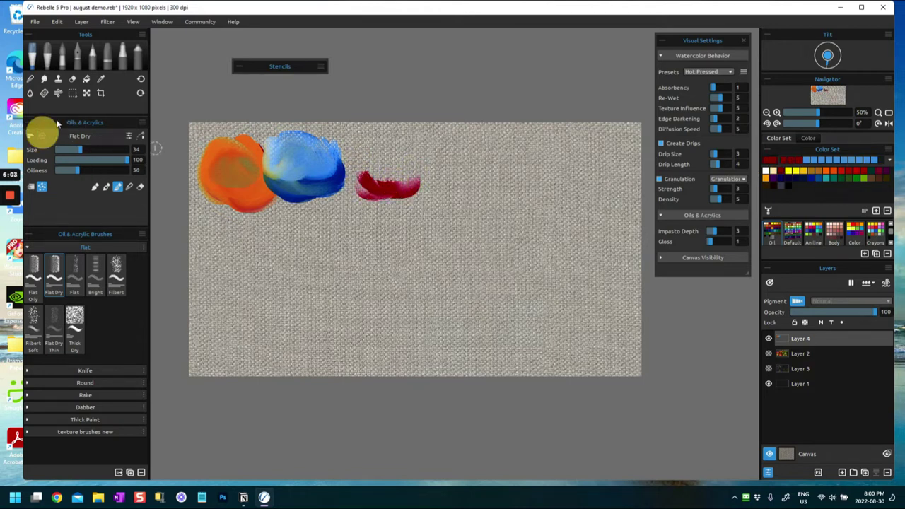
{"action": "mouse_move", "coordinate": [359, 173]}
{"action": "left_mouse_down"}
{"action": "mouse_move", "coordinate": [395, 175]}
{"action": "mouse_move", "coordinate": [362, 162]}
{"action": "mouse_move", "coordinate": [390, 167]}
{"action": "mouse_move", "coordinate": [395, 178]}
{"action": "mouse_move", "coordinate": [420, 162]}
{"action": "mouse_move", "coordinate": [393, 178]}
{"action": "mouse_move", "coordinate": [418, 152]}
{"action": "mouse_move", "coordinate": [395, 175]}
{"action": "left_mouse_up"}
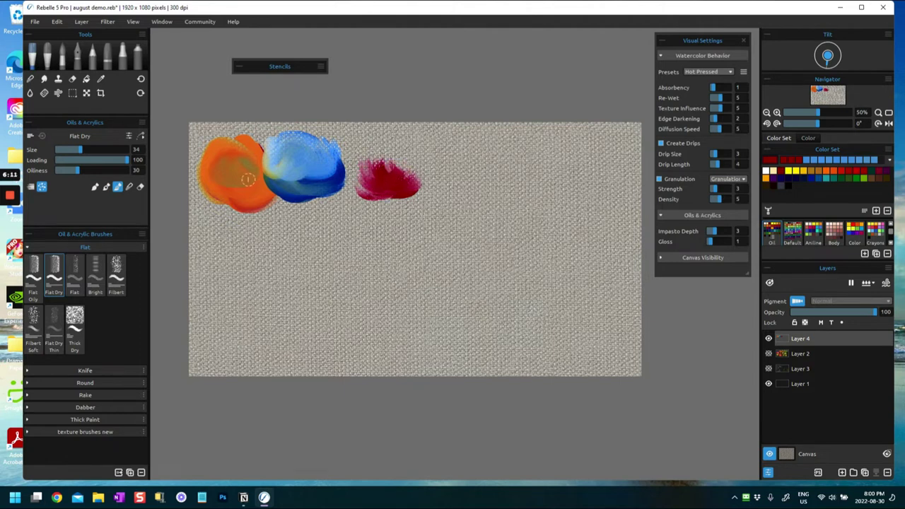
Step: Set the brush size to 42 and enlarge the dark red patch with more paint
{"action": "left_click_drag", "start_coordinate": [78, 151], "coordinate": [86, 150]}
{"action": "mouse_move", "coordinate": [414, 163]}
{"action": "left_mouse_down"}
{"action": "mouse_move", "coordinate": [368, 183]}
{"action": "mouse_move", "coordinate": [421, 172]}
{"action": "mouse_move", "coordinate": [367, 160]}
{"action": "mouse_move", "coordinate": [399, 166]}
{"action": "mouse_move", "coordinate": [385, 150]}
{"action": "mouse_move", "coordinate": [413, 161]}
{"action": "left_mouse_up"}
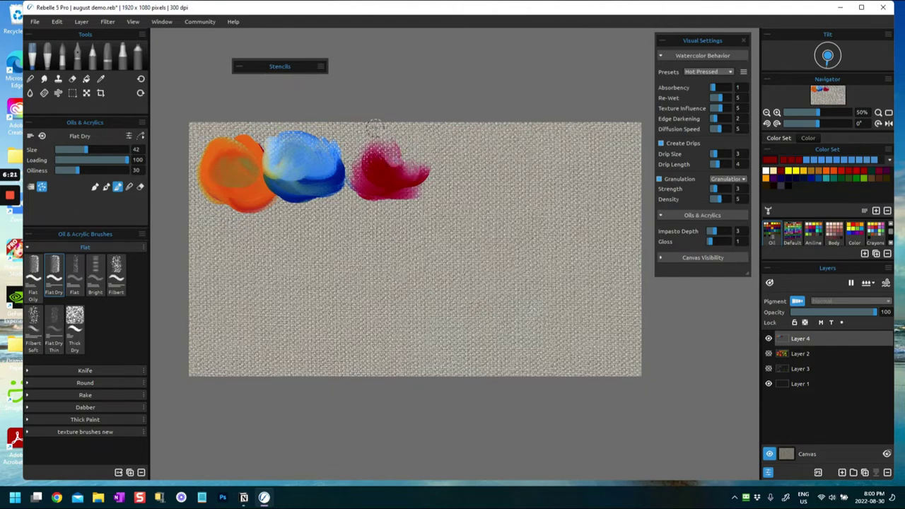
{"action": "scroll", "coordinate": [433, 230], "scroll_direction": "up", "scroll_amount": 2}
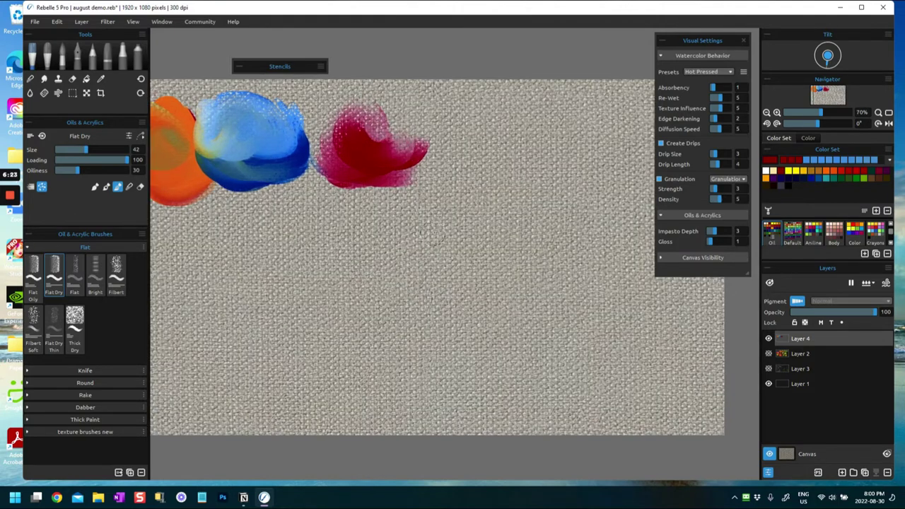
{"action": "mouse_move", "coordinate": [357, 125]}
{"action": "left_mouse_down"}
{"action": "mouse_move", "coordinate": [406, 152]}
{"action": "mouse_move", "coordinate": [373, 143]}
{"action": "left_mouse_up"}
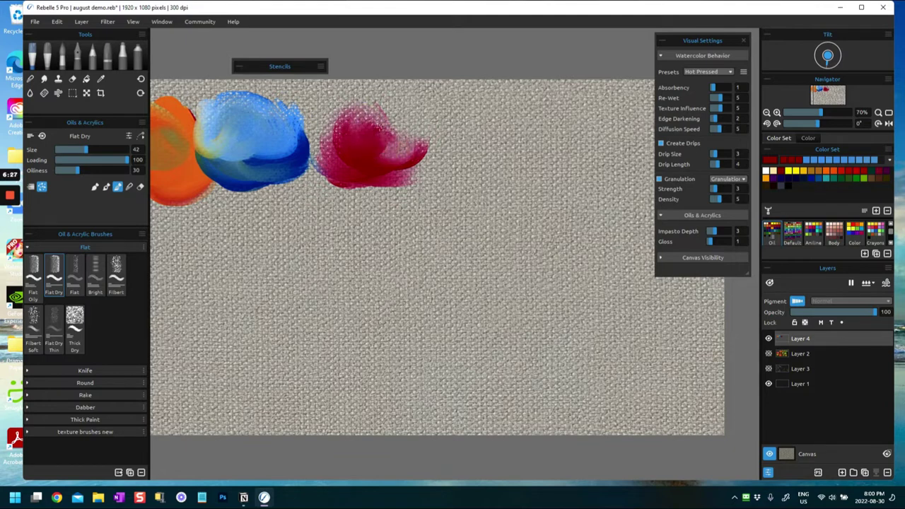
Step: Cover the dark red patch more solidly using another painting mode, and paint a second dark red patch beside it in the first painting mode
{"action": "left_click", "coordinate": [106, 187]}
{"action": "mouse_move", "coordinate": [396, 146]}
{"action": "left_mouse_down"}
{"action": "mouse_move", "coordinate": [365, 145]}
{"action": "mouse_move", "coordinate": [407, 131]}
{"action": "mouse_move", "coordinate": [379, 138]}
{"action": "left_mouse_up"}
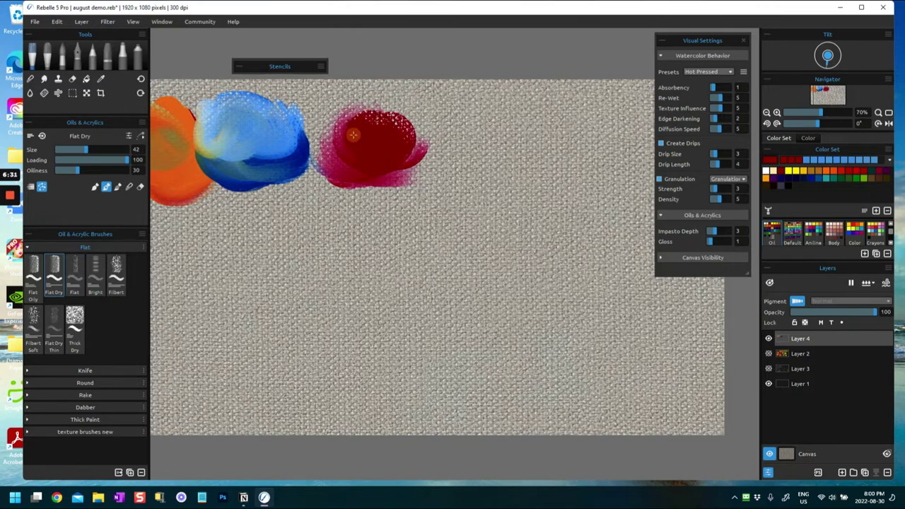
{"action": "mouse_move", "coordinate": [400, 103]}
{"action": "left_mouse_down"}
{"action": "mouse_move", "coordinate": [369, 166]}
{"action": "mouse_move", "coordinate": [393, 145]}
{"action": "mouse_move", "coordinate": [397, 162]}
{"action": "left_mouse_up"}
{"action": "left_click", "coordinate": [96, 186]}
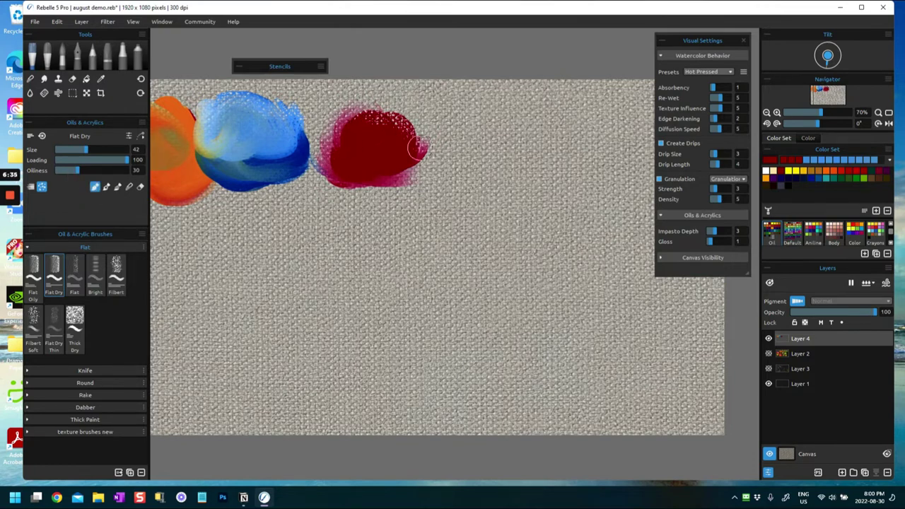
{"action": "mouse_move", "coordinate": [424, 148]}
{"action": "left_mouse_down"}
{"action": "mouse_move", "coordinate": [452, 145]}
{"action": "mouse_move", "coordinate": [445, 151]}
{"action": "mouse_move", "coordinate": [453, 127]}
{"action": "mouse_move", "coordinate": [432, 130]}
{"action": "mouse_move", "coordinate": [456, 136]}
{"action": "mouse_move", "coordinate": [443, 118]}
{"action": "mouse_move", "coordinate": [446, 147]}
{"action": "left_mouse_up"}
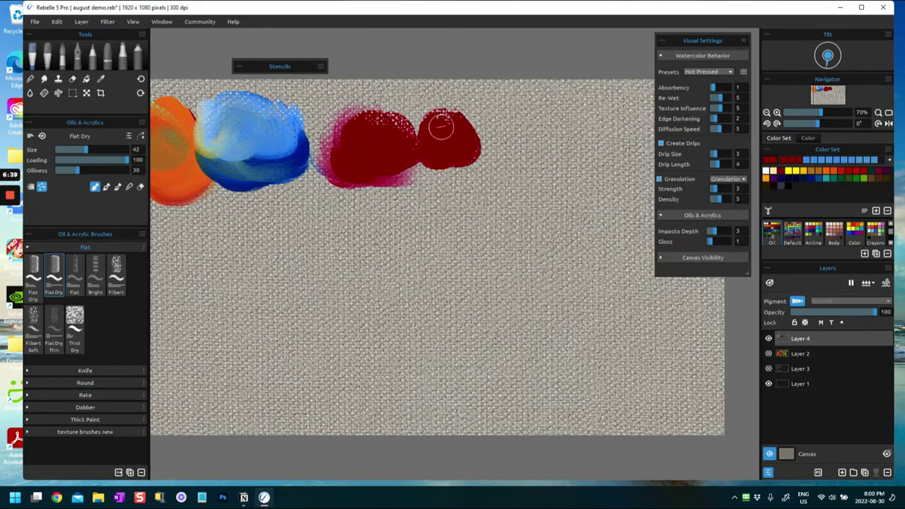
Step: Paint light blue over the first dark red patch, switch painting mode and layer periwinkle blue over both red patches
{"action": "left_click", "coordinate": [813, 159]}
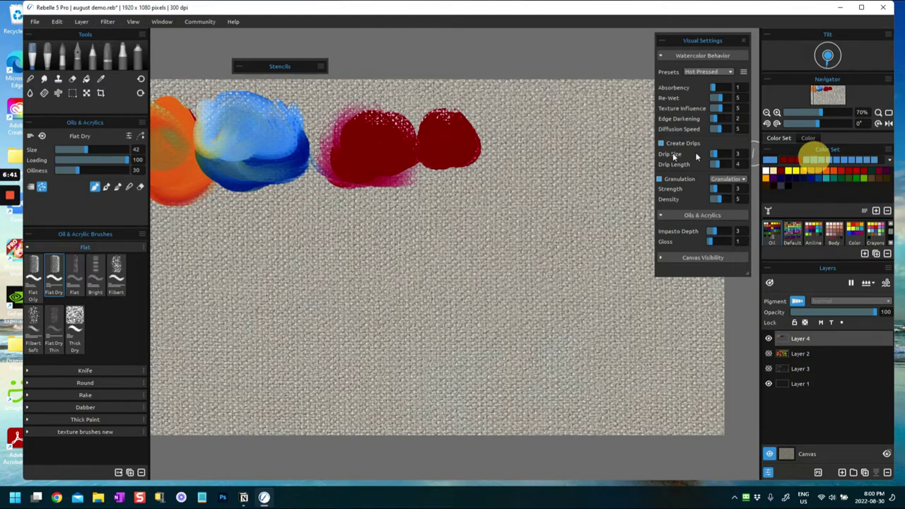
{"action": "mouse_move", "coordinate": [382, 145]}
{"action": "left_mouse_down"}
{"action": "mouse_move", "coordinate": [379, 132]}
{"action": "mouse_move", "coordinate": [368, 132]}
{"action": "mouse_move", "coordinate": [339, 146]}
{"action": "mouse_move", "coordinate": [378, 125]}
{"action": "mouse_move", "coordinate": [360, 145]}
{"action": "left_mouse_up"}
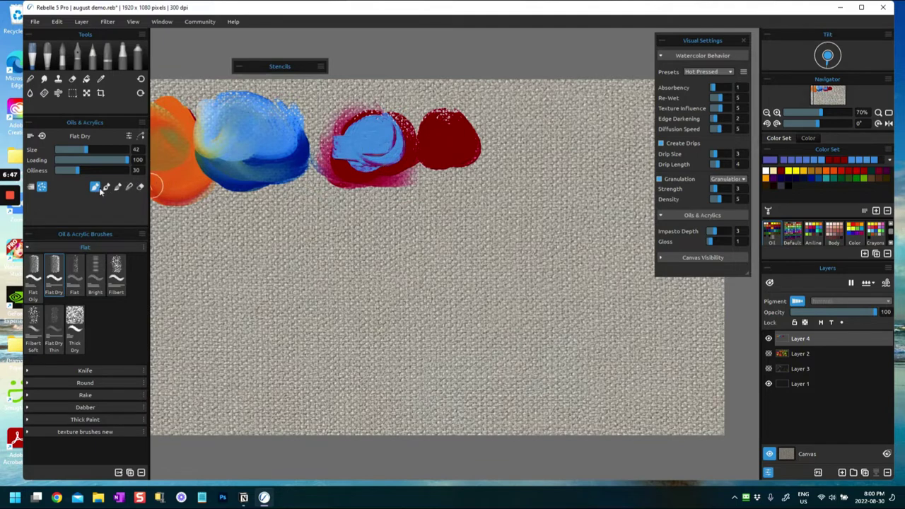
{"action": "left_click", "coordinate": [106, 186]}
{"action": "mouse_move", "coordinate": [365, 133]}
{"action": "left_mouse_down"}
{"action": "mouse_move", "coordinate": [385, 152]}
{"action": "mouse_move", "coordinate": [382, 129]}
{"action": "mouse_move", "coordinate": [356, 145]}
{"action": "mouse_move", "coordinate": [378, 127]}
{"action": "mouse_move", "coordinate": [360, 150]}
{"action": "mouse_move", "coordinate": [366, 132]}
{"action": "left_mouse_up"}
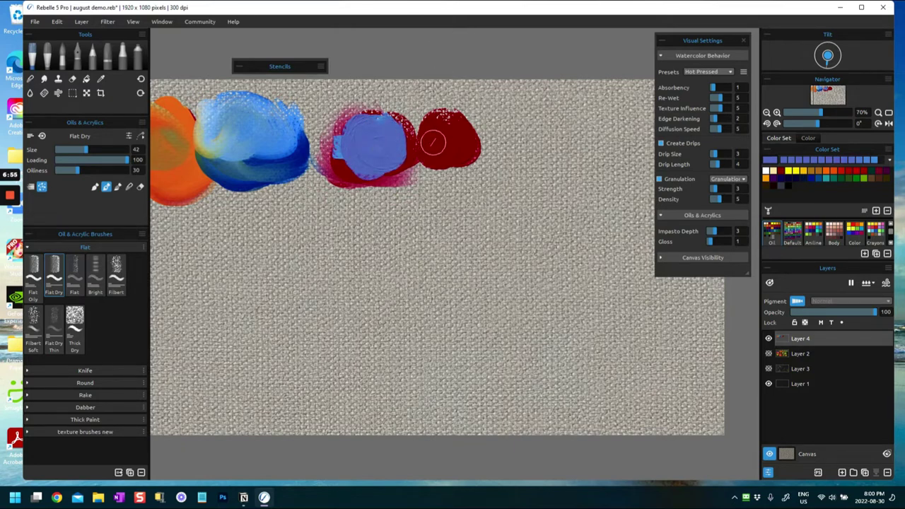
{"action": "left_click_drag", "start_coordinate": [433, 141], "coordinate": [448, 146]}
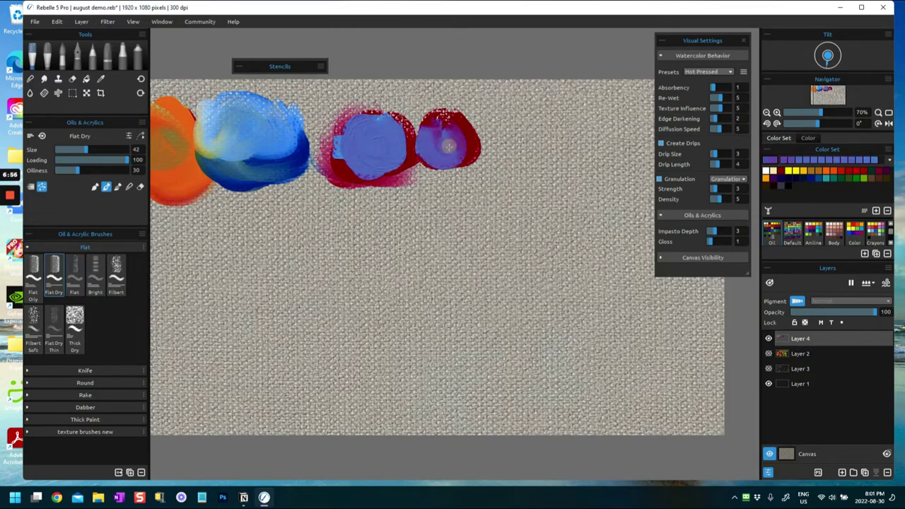
Step: Switch to the mixing paint mode and blend the blue on the second red patch into a wider, soft-edged crimson
{"action": "left_click", "coordinate": [117, 187]}
{"action": "mouse_move", "coordinate": [438, 151]}
{"action": "left_mouse_down"}
{"action": "mouse_move", "coordinate": [468, 144]}
{"action": "mouse_move", "coordinate": [466, 154]}
{"action": "mouse_move", "coordinate": [433, 140]}
{"action": "mouse_move", "coordinate": [465, 136]}
{"action": "mouse_move", "coordinate": [436, 143]}
{"action": "mouse_move", "coordinate": [421, 130]}
{"action": "mouse_move", "coordinate": [440, 114]}
{"action": "left_mouse_up"}
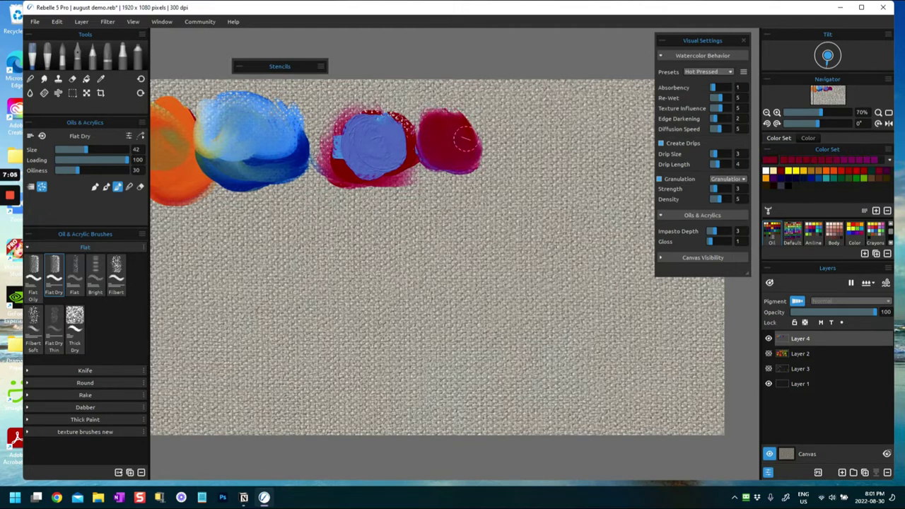
{"action": "mouse_move", "coordinate": [437, 124]}
{"action": "left_mouse_down"}
{"action": "mouse_move", "coordinate": [462, 135]}
{"action": "mouse_move", "coordinate": [478, 153]}
{"action": "left_mouse_up"}
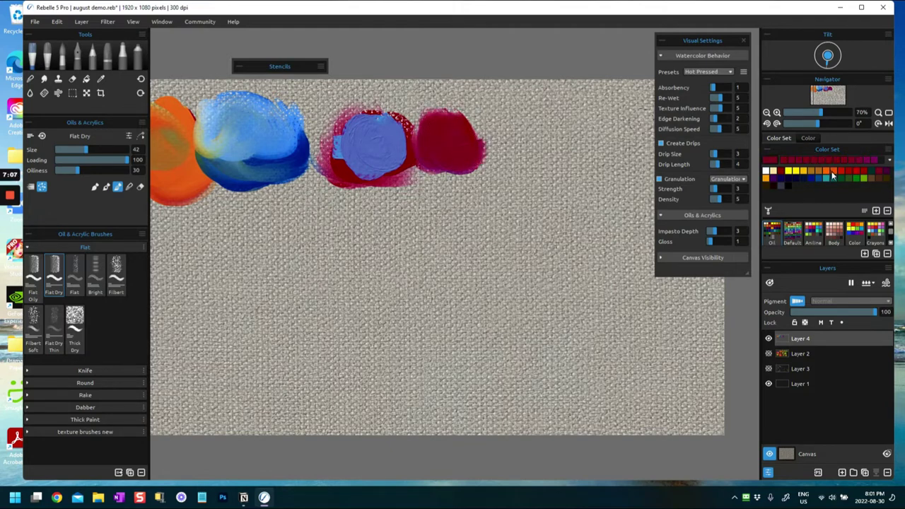
{"action": "left_click_drag", "start_coordinate": [448, 136], "coordinate": [475, 152]}
{"action": "mouse_move", "coordinate": [442, 126]}
{"action": "left_mouse_down"}
{"action": "mouse_move", "coordinate": [467, 120]}
{"action": "mouse_move", "coordinate": [456, 150]}
{"action": "left_mouse_up"}
{"action": "mouse_move", "coordinate": [433, 118]}
{"action": "left_mouse_down"}
{"action": "mouse_move", "coordinate": [431, 153]}
{"action": "mouse_move", "coordinate": [466, 167]}
{"action": "left_mouse_up"}
{"action": "left_click", "coordinate": [443, 122]}
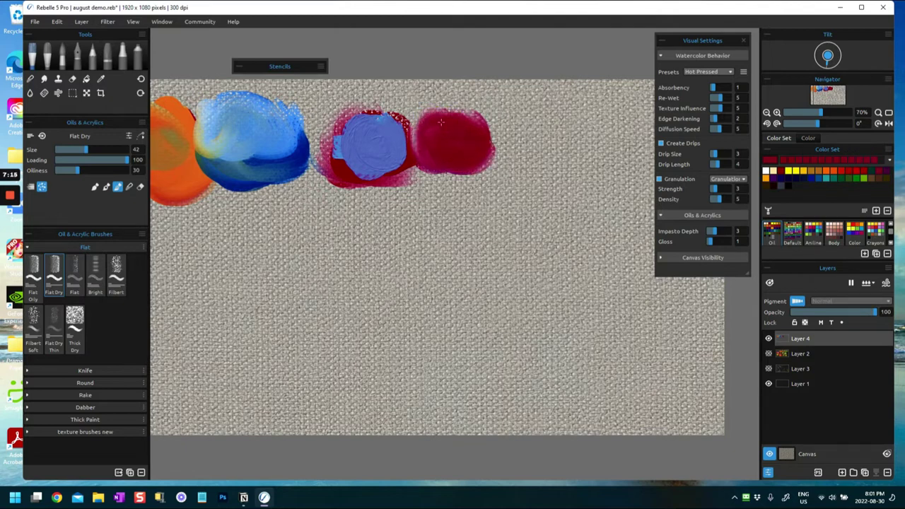
{"action": "left_click", "coordinate": [789, 171]}
{"action": "left_click", "coordinate": [434, 147], "text": "alt"}
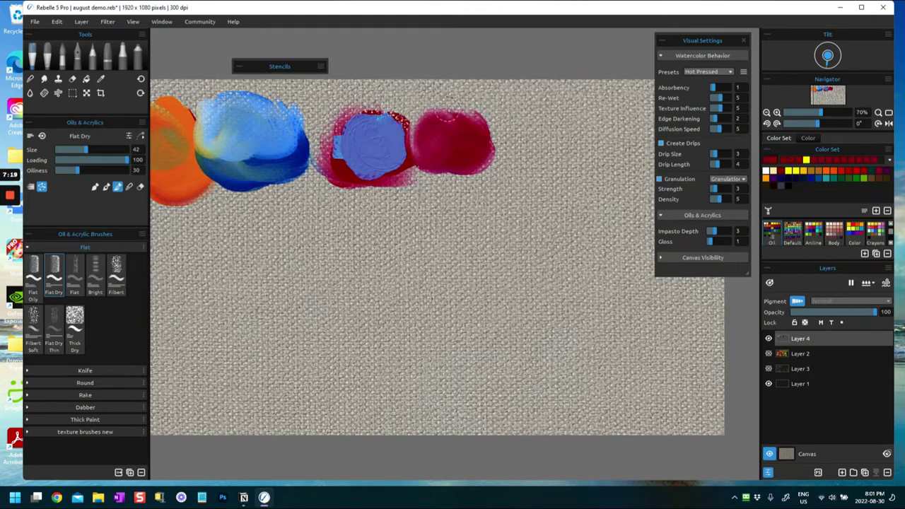
Step: Choose the Flat brush, reset its settings and pick a bright cyan color
{"action": "left_click", "coordinate": [74, 274]}
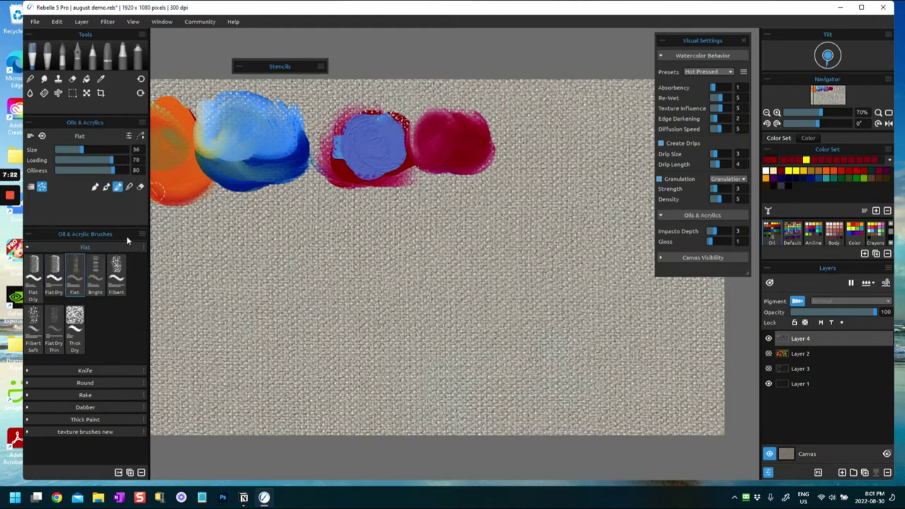
{"action": "left_click", "coordinate": [43, 137]}
{"action": "left_click", "coordinate": [807, 138]}
{"action": "mouse_move", "coordinate": [841, 185]}
{"action": "left_mouse_down"}
{"action": "mouse_move", "coordinate": [848, 173]}
{"action": "mouse_move", "coordinate": [854, 178]}
{"action": "left_mouse_up"}
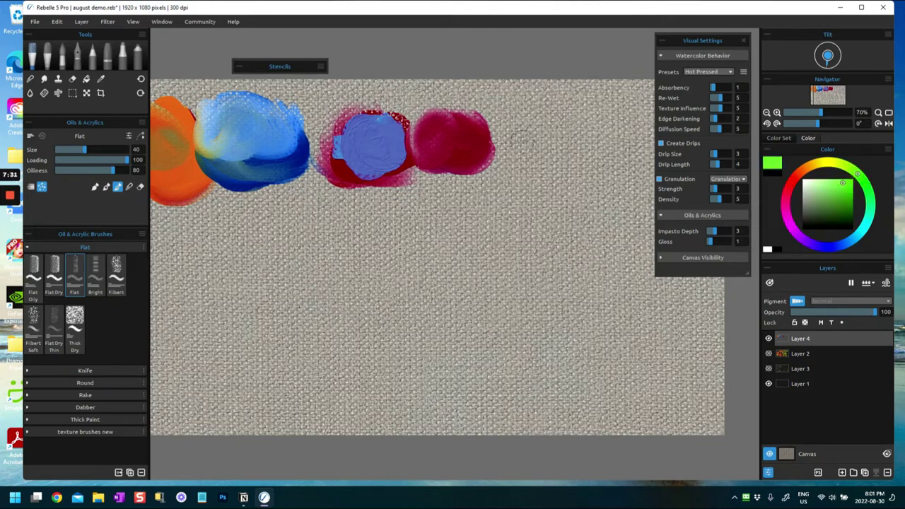
{"action": "left_click_drag", "start_coordinate": [862, 235], "coordinate": [861, 230]}
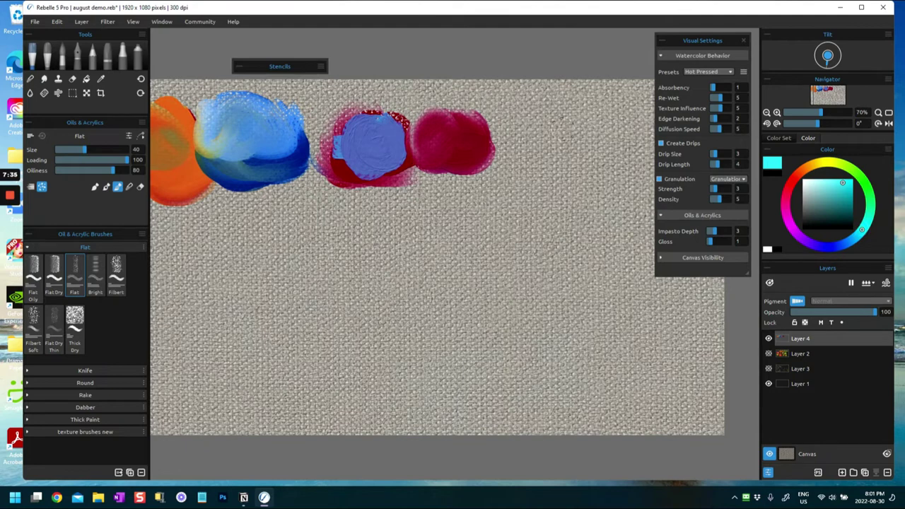
Step: Move the Visual Settings window off the canvas and paint a cyan patch beside the crimson one
{"action": "scroll", "coordinate": [563, 145], "scroll_direction": "down", "scroll_amount": 1}
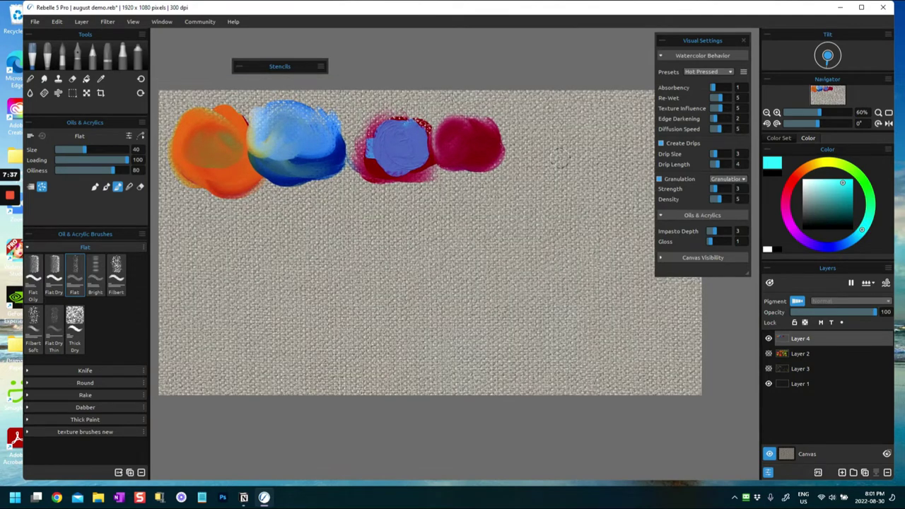
{"action": "left_click_drag", "start_coordinate": [694, 40], "coordinate": [726, 40]}
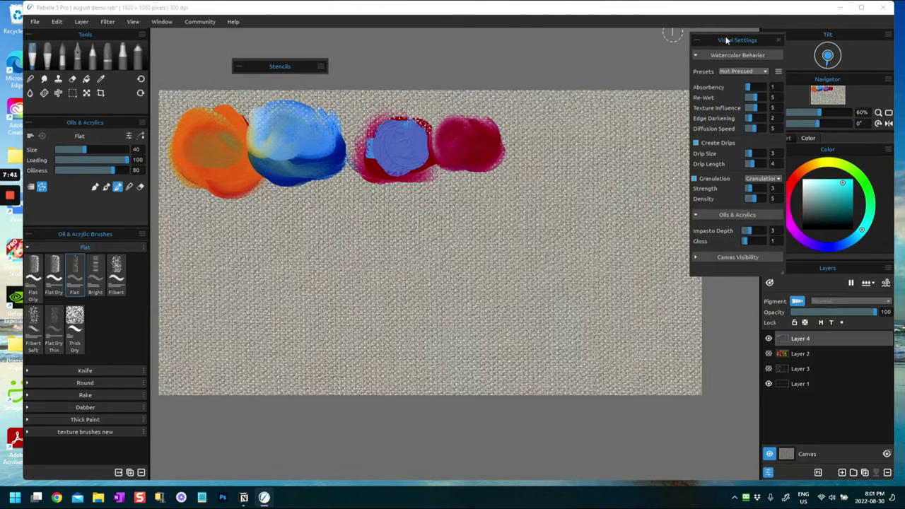
{"action": "mouse_move", "coordinate": [545, 149]}
{"action": "left_mouse_down"}
{"action": "mouse_move", "coordinate": [576, 141]}
{"action": "mouse_move", "coordinate": [535, 145]}
{"action": "mouse_move", "coordinate": [550, 166]}
{"action": "mouse_move", "coordinate": [574, 154]}
{"action": "mouse_move", "coordinate": [532, 136]}
{"action": "mouse_move", "coordinate": [554, 149]}
{"action": "mouse_move", "coordinate": [556, 125]}
{"action": "mouse_move", "coordinate": [573, 164]}
{"action": "mouse_move", "coordinate": [553, 129]}
{"action": "mouse_move", "coordinate": [569, 150]}
{"action": "mouse_move", "coordinate": [582, 137]}
{"action": "mouse_move", "coordinate": [576, 123]}
{"action": "mouse_move", "coordinate": [560, 165]}
{"action": "mouse_move", "coordinate": [594, 139]}
{"action": "mouse_move", "coordinate": [544, 128]}
{"action": "mouse_move", "coordinate": [541, 147]}
{"action": "mouse_move", "coordinate": [587, 126]}
{"action": "mouse_move", "coordinate": [561, 118]}
{"action": "left_mouse_up"}
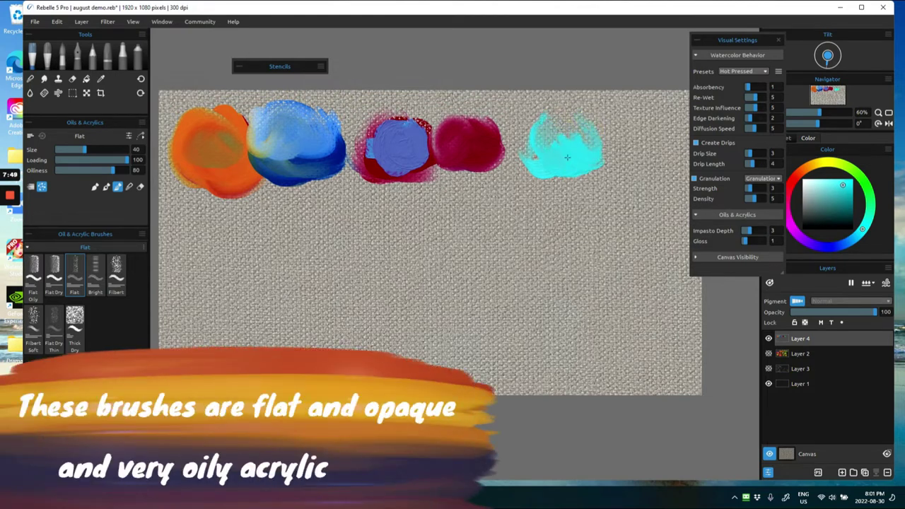
Step: Paint dark teal along the lower edge of the cyan patch and blend it into the cyan
{"action": "left_click", "coordinate": [823, 222]}
{"action": "mouse_move", "coordinate": [559, 167]}
{"action": "left_mouse_down"}
{"action": "mouse_move", "coordinate": [529, 159]}
{"action": "mouse_move", "coordinate": [580, 163]}
{"action": "mouse_move", "coordinate": [529, 152]}
{"action": "mouse_move", "coordinate": [564, 168]}
{"action": "mouse_move", "coordinate": [544, 153]}
{"action": "mouse_move", "coordinate": [556, 138]}
{"action": "mouse_move", "coordinate": [557, 154]}
{"action": "mouse_move", "coordinate": [543, 148]}
{"action": "mouse_move", "coordinate": [571, 158]}
{"action": "mouse_move", "coordinate": [546, 160]}
{"action": "left_mouse_up"}
{"action": "mouse_move", "coordinate": [573, 129]}
{"action": "left_mouse_down"}
{"action": "mouse_move", "coordinate": [579, 151]}
{"action": "mouse_move", "coordinate": [551, 149]}
{"action": "left_mouse_up"}
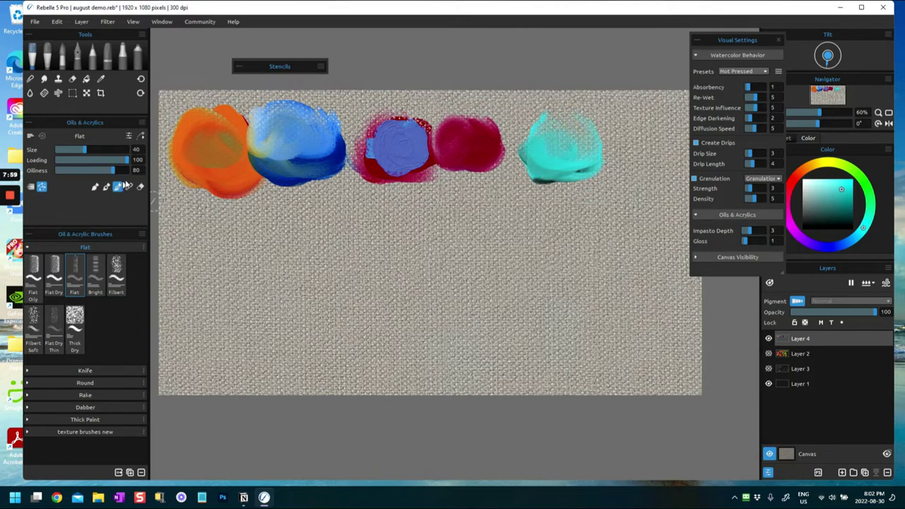
{"action": "mouse_move", "coordinate": [587, 148]}
{"action": "left_mouse_down"}
{"action": "mouse_move", "coordinate": [581, 162]}
{"action": "mouse_move", "coordinate": [566, 145]}
{"action": "left_mouse_up"}
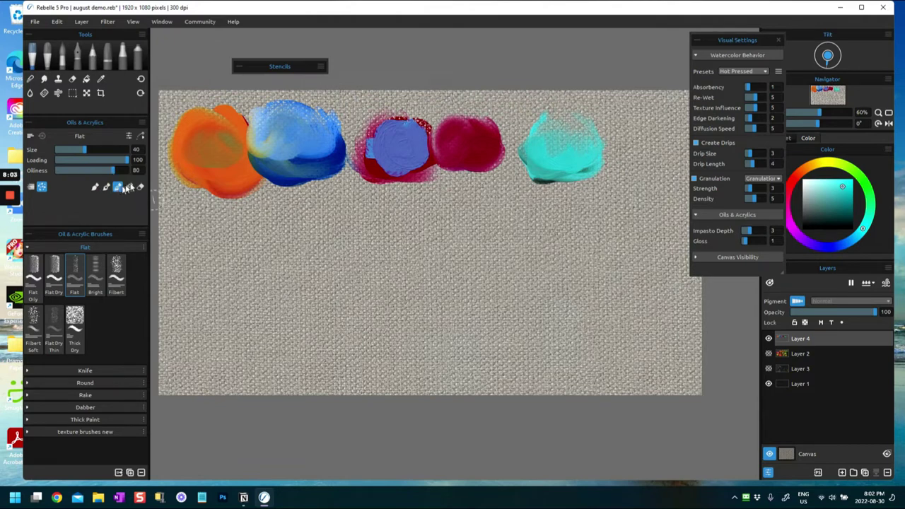
Step: Add bright and pale cyan highlights to the upper part of the cyan patch
{"action": "mouse_move", "coordinate": [548, 134]}
{"action": "left_mouse_down"}
{"action": "mouse_move", "coordinate": [551, 149]}
{"action": "mouse_move", "coordinate": [571, 117]}
{"action": "mouse_move", "coordinate": [567, 137]}
{"action": "mouse_move", "coordinate": [556, 130]}
{"action": "mouse_move", "coordinate": [581, 143]}
{"action": "mouse_move", "coordinate": [558, 117]}
{"action": "left_mouse_up"}
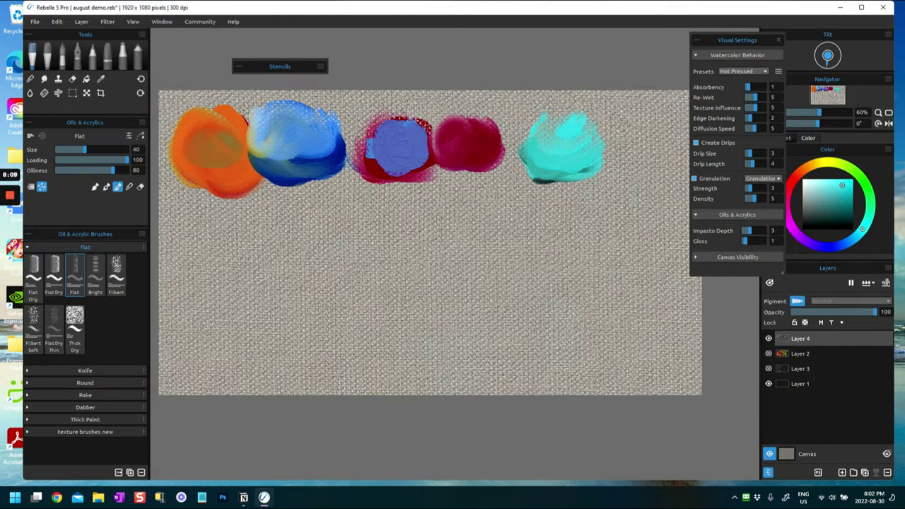
{"action": "left_click", "coordinate": [807, 182]}
{"action": "mouse_move", "coordinate": [536, 127]}
{"action": "left_mouse_down"}
{"action": "mouse_move", "coordinate": [548, 137]}
{"action": "mouse_move", "coordinate": [564, 127]}
{"action": "mouse_move", "coordinate": [558, 142]}
{"action": "mouse_move", "coordinate": [576, 131]}
{"action": "mouse_move", "coordinate": [569, 139]}
{"action": "mouse_move", "coordinate": [561, 131]}
{"action": "mouse_move", "coordinate": [571, 145]}
{"action": "left_mouse_up"}
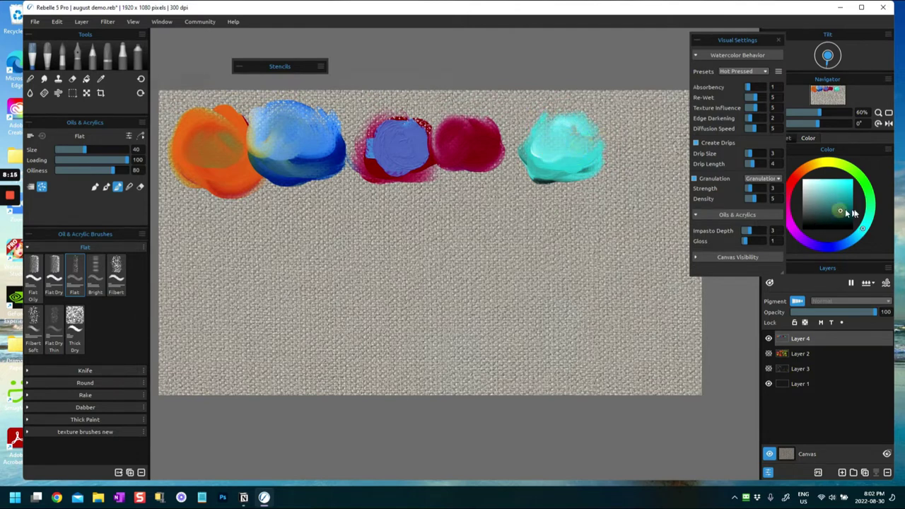
Step: Work blue into the lower edge and orange into the middle of the cyan patch, blending both into the paint
{"action": "mouse_move", "coordinate": [874, 205]}
{"action": "left_mouse_down"}
{"action": "mouse_move", "coordinate": [871, 198]}
{"action": "mouse_move", "coordinate": [847, 241]}
{"action": "left_mouse_up"}
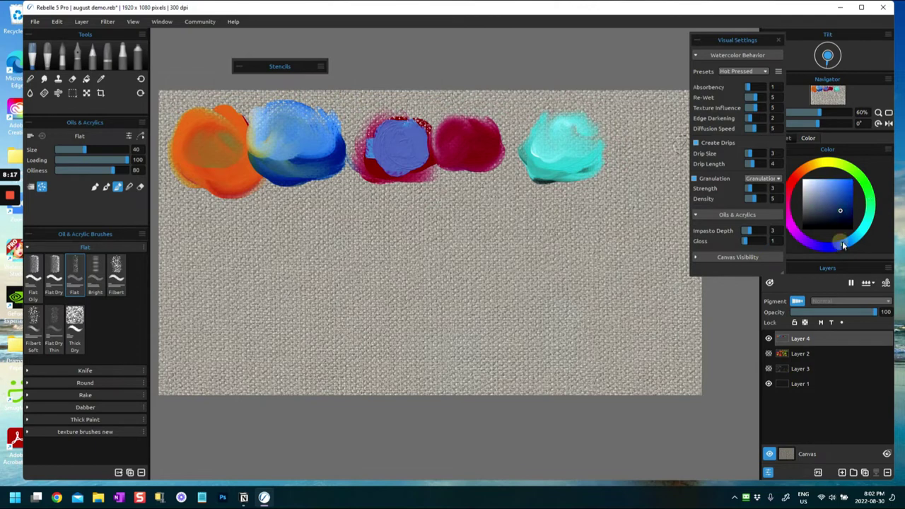
{"action": "left_click_drag", "start_coordinate": [535, 178], "coordinate": [587, 170]}
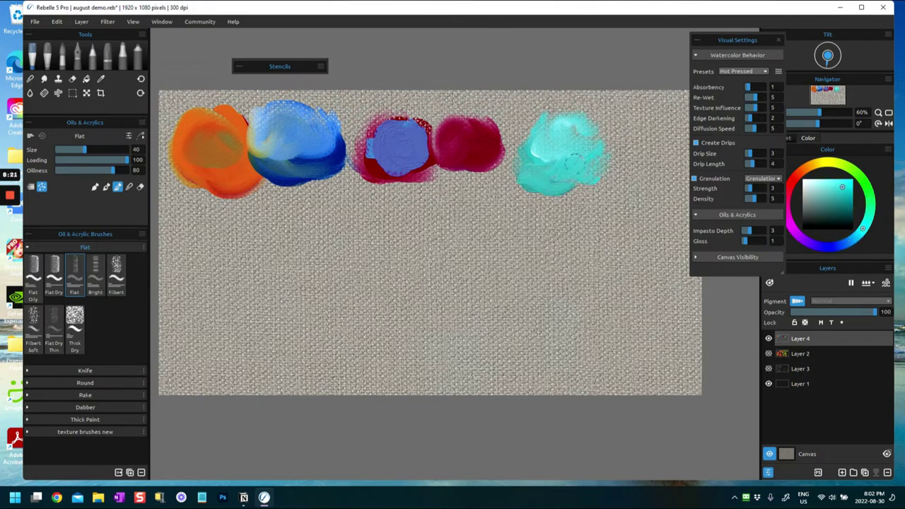
{"action": "left_click", "coordinate": [803, 168]}
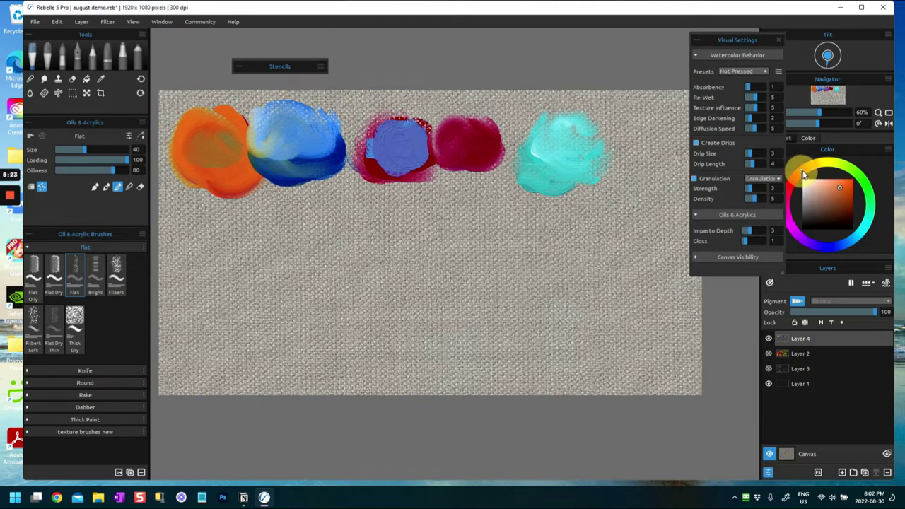
{"action": "mouse_move", "coordinate": [570, 146]}
{"action": "left_mouse_down"}
{"action": "mouse_move", "coordinate": [570, 167]}
{"action": "mouse_move", "coordinate": [537, 179]}
{"action": "mouse_move", "coordinate": [570, 176]}
{"action": "left_mouse_up"}
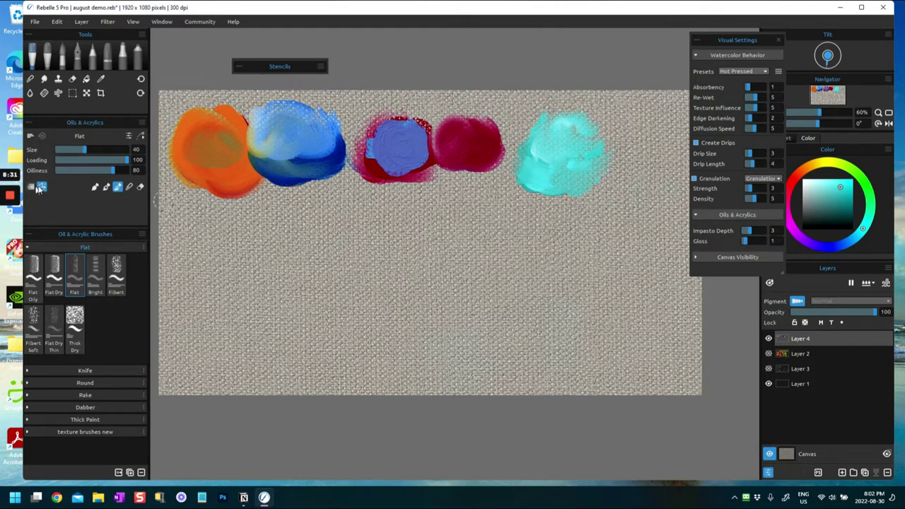
Step: Set the brush loading to 76 and paint cyan over the lower half of the cyan patch
{"action": "left_click_drag", "start_coordinate": [111, 160], "coordinate": [109, 159]}
{"action": "mouse_move", "coordinate": [543, 158]}
{"action": "left_mouse_down"}
{"action": "mouse_move", "coordinate": [555, 176]}
{"action": "mouse_move", "coordinate": [591, 176]}
{"action": "left_mouse_up"}
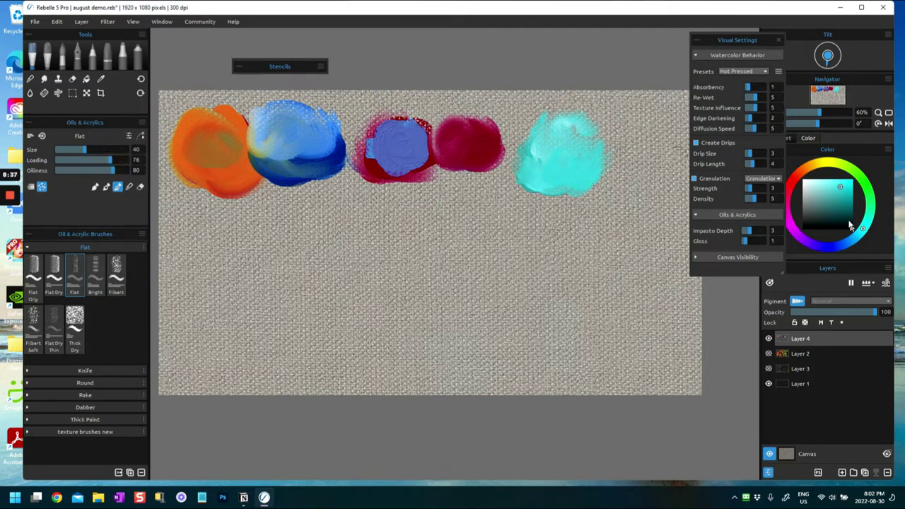
Step: Dab dark orange at the lower edge of the cyan patch and paint brighter orange across its lower part
{"action": "mouse_move", "coordinate": [853, 235]}
{"action": "left_mouse_down"}
{"action": "mouse_move", "coordinate": [869, 202]}
{"action": "mouse_move", "coordinate": [850, 218]}
{"action": "mouse_move", "coordinate": [859, 232]}
{"action": "left_mouse_up"}
{"action": "left_click", "coordinate": [807, 174]}
{"action": "left_click", "coordinate": [840, 202]}
{"action": "left_click_drag", "start_coordinate": [530, 163], "coordinate": [543, 166]}
{"action": "left_click", "coordinate": [537, 172], "text": "alt"}
{"action": "left_click", "coordinate": [802, 167]}
{"action": "mouse_move", "coordinate": [561, 174]}
{"action": "left_mouse_down"}
{"action": "mouse_move", "coordinate": [571, 171]}
{"action": "mouse_move", "coordinate": [550, 170]}
{"action": "mouse_move", "coordinate": [585, 166]}
{"action": "mouse_move", "coordinate": [584, 180]}
{"action": "left_mouse_up"}
Step: Sample mixed colors from the cyan patch, blend them into the orange and pull a greenish tail out toward the canvas edge
{"action": "left_click", "coordinate": [556, 165], "text": "alt"}
{"action": "left_click", "coordinate": [575, 172], "text": "alt"}
{"action": "left_click", "coordinate": [595, 171], "text": "alt"}
{"action": "left_click", "coordinate": [560, 157], "text": "alt"}
{"action": "left_click_drag", "start_coordinate": [834, 191], "coordinate": [830, 190]}
{"action": "left_click_drag", "start_coordinate": [587, 174], "coordinate": [573, 172]}
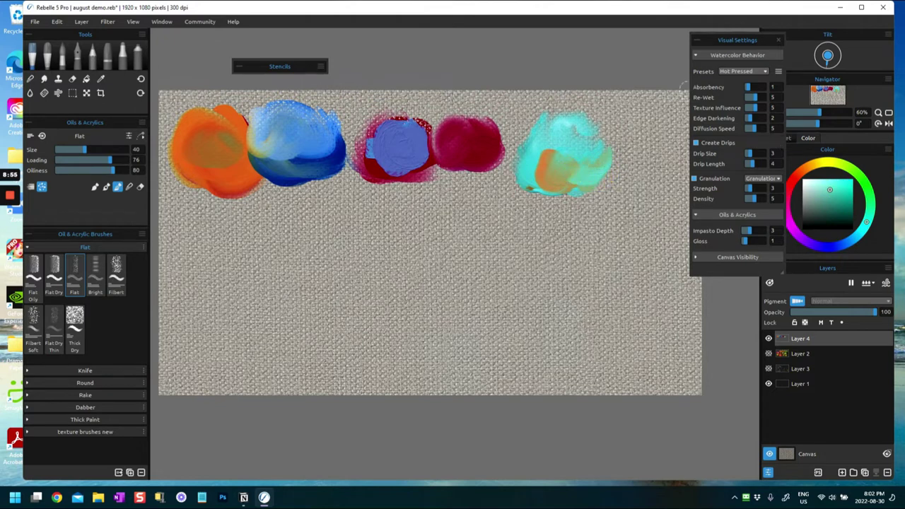
{"action": "left_click", "coordinate": [546, 170], "text": "alt"}
{"action": "mouse_move", "coordinate": [566, 168]}
{"action": "left_mouse_down"}
{"action": "mouse_move", "coordinate": [601, 176]}
{"action": "mouse_move", "coordinate": [646, 161]}
{"action": "mouse_move", "coordinate": [645, 132]}
{"action": "left_mouse_up"}
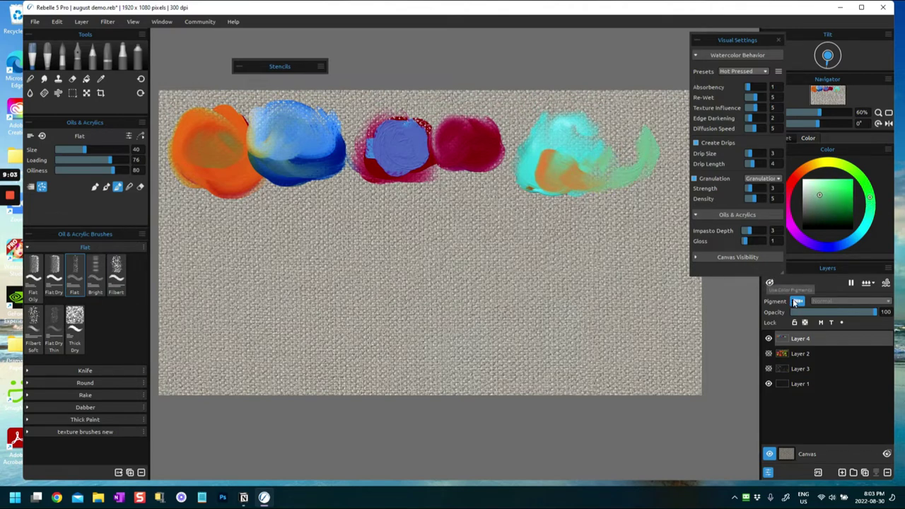
Step: Turn off color pigments for Layer 4 and blend green paint into the gap between the cyan patch and its tail
{"action": "left_click", "coordinate": [797, 301]}
{"action": "left_click", "coordinate": [626, 164]}
{"action": "left_click", "coordinate": [608, 182]}
{"action": "left_click", "coordinate": [612, 177]}
{"action": "left_click", "coordinate": [624, 137], "text": "alt"}
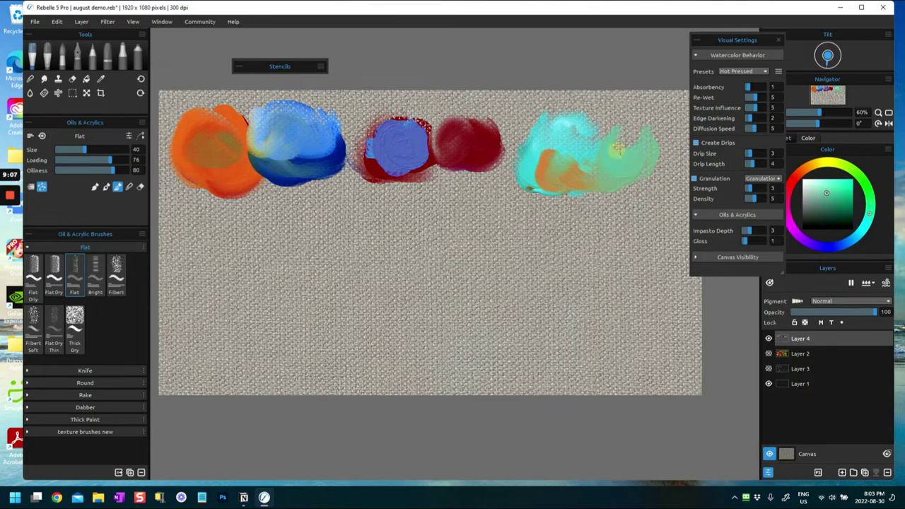
Step: Sample green from the tail beside the cyan patch, adjust it on the color wheel and paint over the tail
{"action": "left_click", "coordinate": [639, 169], "text": "alt"}
{"action": "left_click", "coordinate": [834, 194]}
{"action": "mouse_move", "coordinate": [624, 157]}
{"action": "left_mouse_down"}
{"action": "mouse_move", "coordinate": [610, 154]}
{"action": "mouse_move", "coordinate": [632, 162]}
{"action": "mouse_move", "coordinate": [633, 125]}
{"action": "left_mouse_up"}
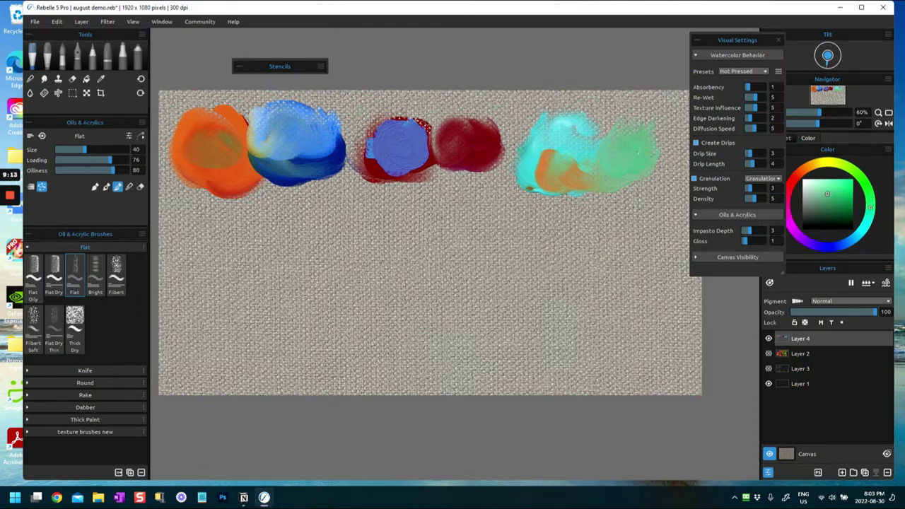
{"action": "left_click", "coordinate": [630, 169], "text": "alt"}
Step: Turn color pigments back on for Layer 4 and sample several greens from the tail beside the cyan patch
{"action": "left_click", "coordinate": [795, 300]}
{"action": "left_click_drag", "start_coordinate": [821, 244], "coordinate": [837, 245]}
{"action": "left_click", "coordinate": [627, 157], "text": "alt"}
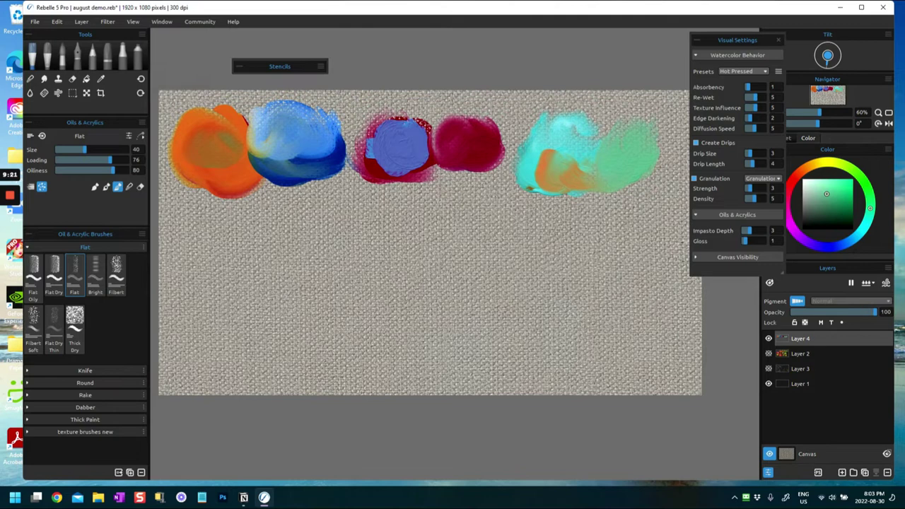
{"action": "left_click", "coordinate": [597, 166], "text": "alt"}
{"action": "left_click", "coordinate": [619, 141], "text": "alt"}
{"action": "left_click", "coordinate": [613, 160], "text": "alt"}
Step: Set the Flat brush's oiliness to 67, paint light green over the middle of the green patch and resample its color
{"action": "left_click", "coordinate": [104, 171]}
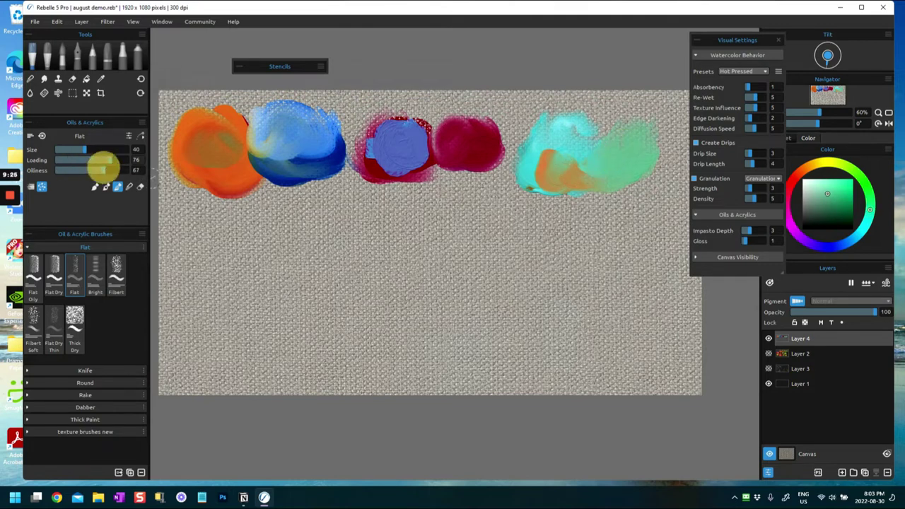
{"action": "left_click_drag", "start_coordinate": [592, 150], "coordinate": [618, 142]}
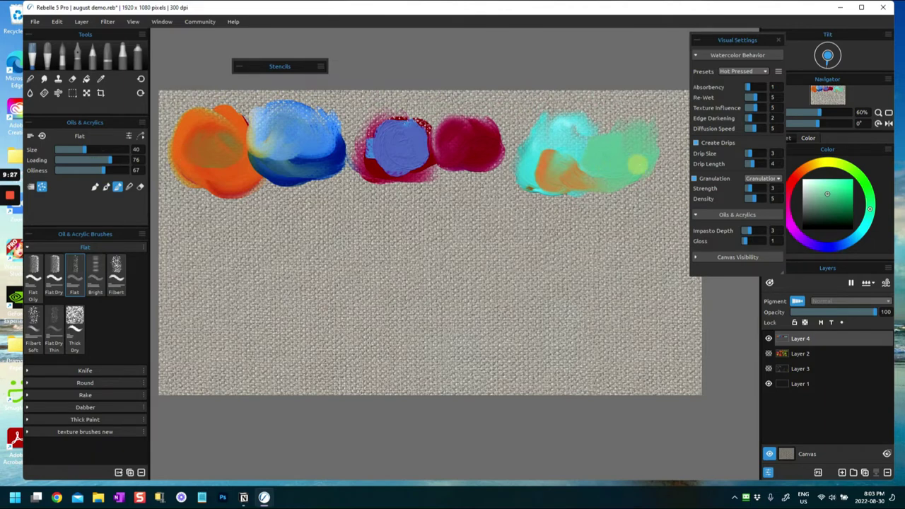
{"action": "left_click", "coordinate": [626, 167], "text": "alt"}
Step: Set the Flat brush's oiliness to 77 and size to 55, and blend across the green patch
{"action": "left_click", "coordinate": [110, 171]}
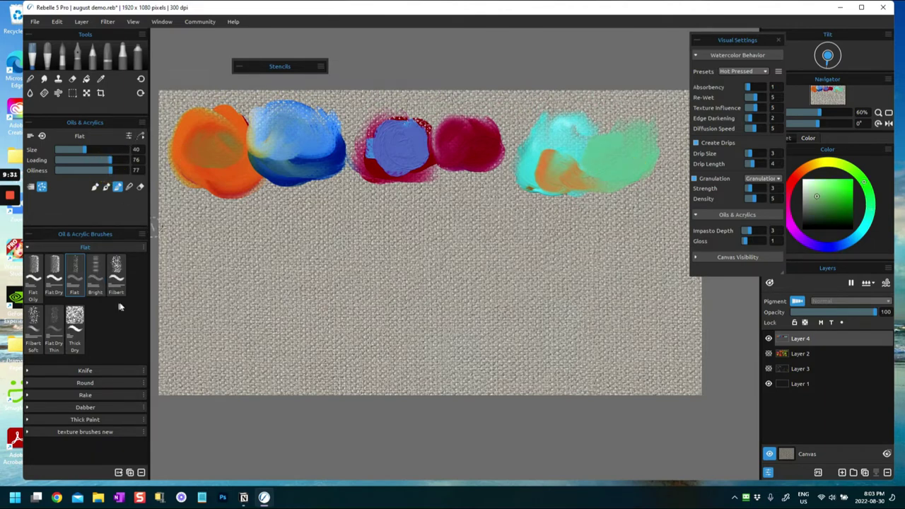
{"action": "mouse_move", "coordinate": [77, 151]}
{"action": "left_mouse_down"}
{"action": "mouse_move", "coordinate": [98, 161]}
{"action": "mouse_move", "coordinate": [95, 151]}
{"action": "left_mouse_up"}
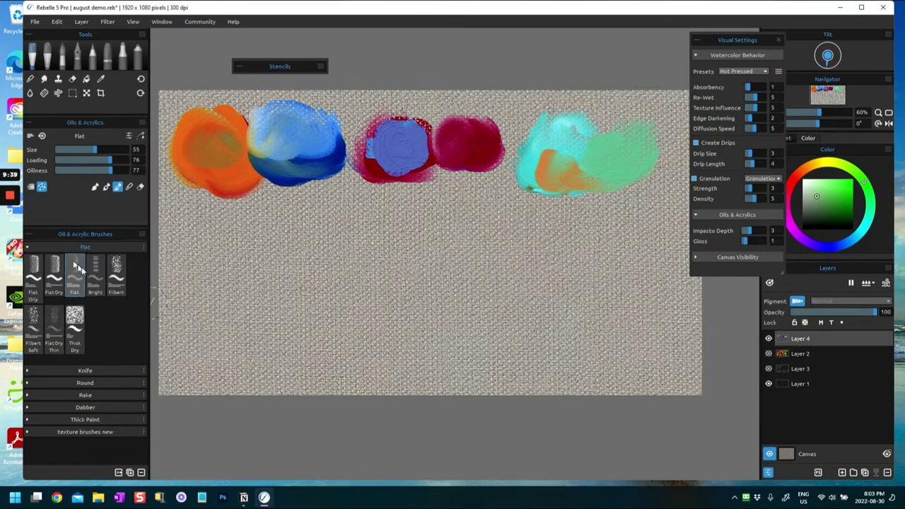
{"action": "mouse_move", "coordinate": [627, 146]}
{"action": "left_mouse_down"}
{"action": "mouse_move", "coordinate": [596, 175]}
{"action": "mouse_move", "coordinate": [587, 160]}
{"action": "mouse_move", "coordinate": [611, 151]}
{"action": "mouse_move", "coordinate": [631, 159]}
{"action": "left_mouse_up"}
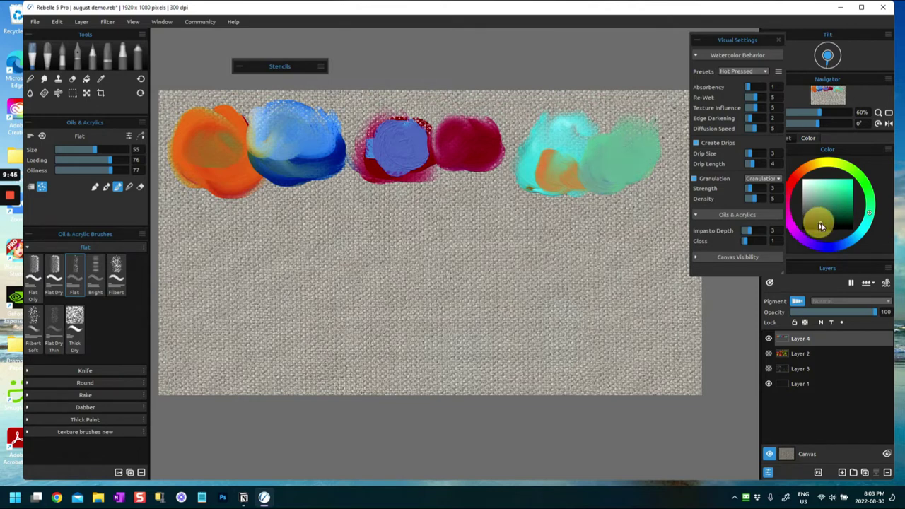
Step: Add a dark green streak along the green patch's lower edge and blend light cyan over the orange area of the cyan patch
{"action": "left_click", "coordinate": [851, 237]}
{"action": "mouse_move", "coordinate": [620, 170]}
{"action": "left_mouse_down"}
{"action": "mouse_move", "coordinate": [620, 142]}
{"action": "mouse_move", "coordinate": [637, 138]}
{"action": "mouse_move", "coordinate": [615, 150]}
{"action": "mouse_move", "coordinate": [620, 168]}
{"action": "mouse_move", "coordinate": [640, 159]}
{"action": "mouse_move", "coordinate": [607, 164]}
{"action": "mouse_move", "coordinate": [632, 132]}
{"action": "mouse_move", "coordinate": [610, 147]}
{"action": "mouse_move", "coordinate": [642, 132]}
{"action": "mouse_move", "coordinate": [610, 144]}
{"action": "mouse_move", "coordinate": [636, 151]}
{"action": "mouse_move", "coordinate": [631, 161]}
{"action": "mouse_move", "coordinate": [619, 138]}
{"action": "mouse_move", "coordinate": [605, 168]}
{"action": "mouse_move", "coordinate": [623, 147]}
{"action": "left_mouse_up"}
{"action": "mouse_move", "coordinate": [564, 151]}
{"action": "left_mouse_down"}
{"action": "mouse_move", "coordinate": [573, 162]}
{"action": "mouse_move", "coordinate": [552, 151]}
{"action": "mouse_move", "coordinate": [544, 173]}
{"action": "mouse_move", "coordinate": [558, 156]}
{"action": "left_mouse_up"}
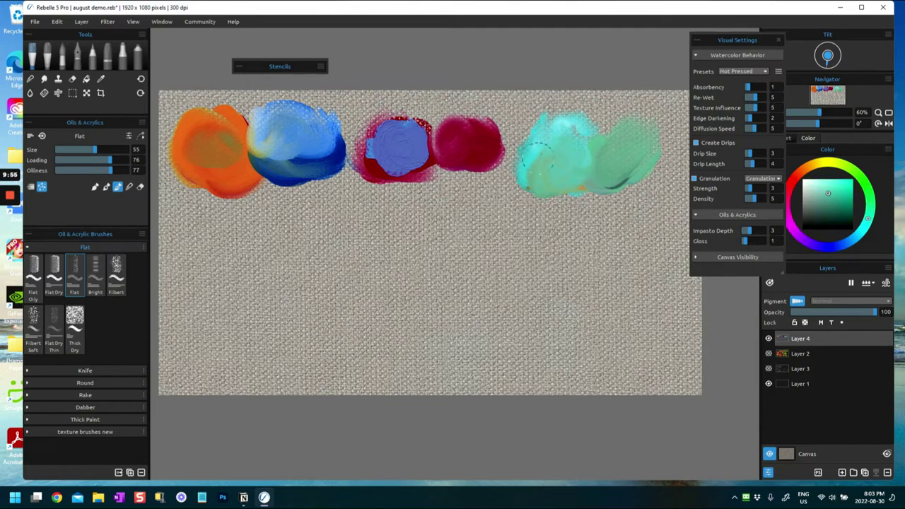
Step: Switch to the Bright brush and paint a small blue patch on the empty canvas below the orange patch
{"action": "left_click", "coordinate": [95, 272]}
{"action": "left_click", "coordinate": [254, 268]}
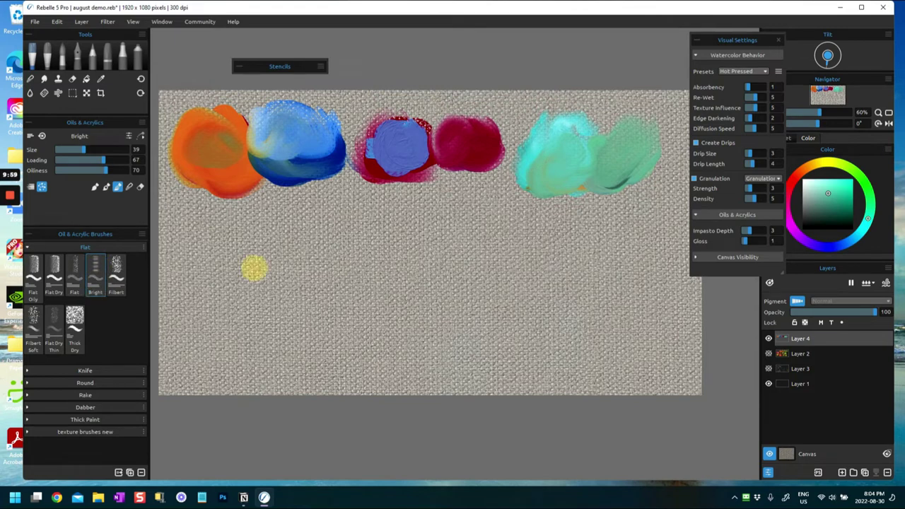
{"action": "left_click", "coordinate": [95, 270]}
{"action": "left_click", "coordinate": [191, 219]}
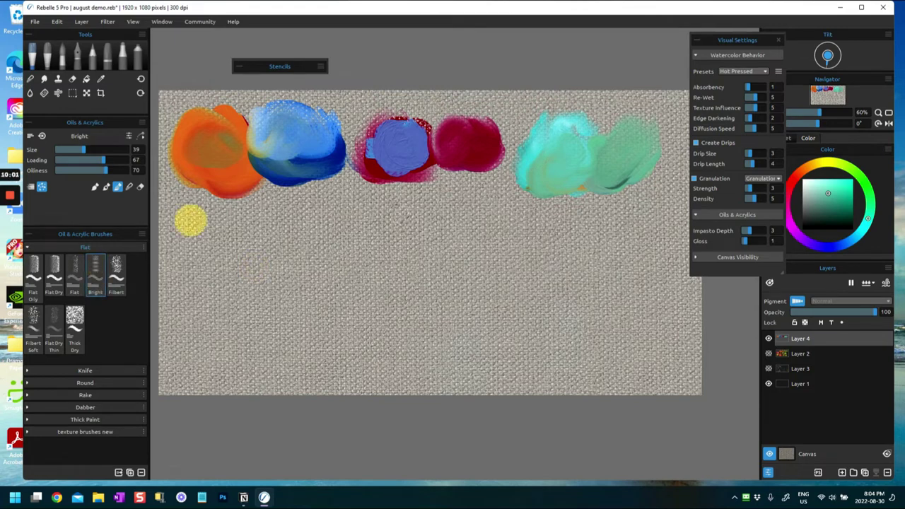
{"action": "left_click", "coordinate": [839, 244]}
{"action": "mouse_move", "coordinate": [192, 223]}
{"action": "left_mouse_down"}
{"action": "mouse_move", "coordinate": [198, 251]}
{"action": "mouse_move", "coordinate": [239, 226]}
{"action": "left_mouse_up"}
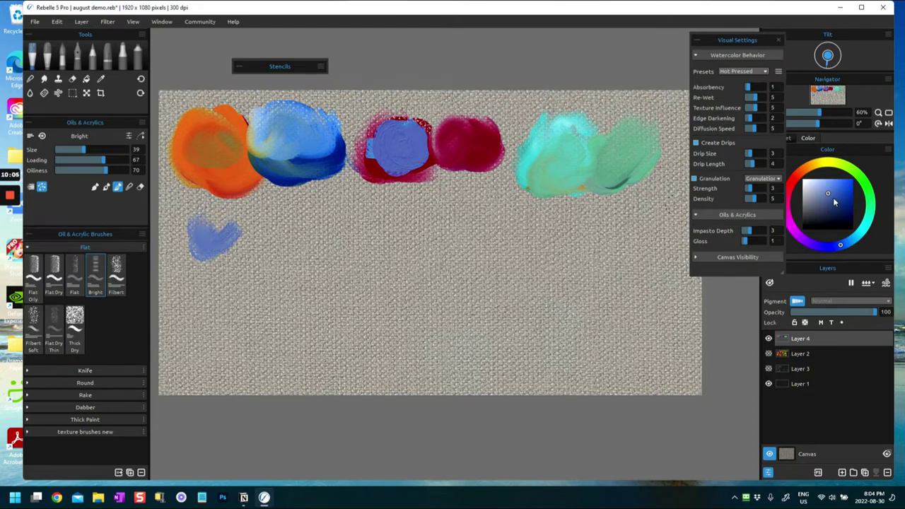
Step: Sample blue from the new patch and fill it out into a rounded shape, finishing in the brush's second painting mode
{"action": "left_click", "coordinate": [788, 184]}
{"action": "left_click", "coordinate": [212, 234], "text": "alt"}
{"action": "mouse_move", "coordinate": [198, 234]}
{"action": "left_mouse_down"}
{"action": "mouse_move", "coordinate": [228, 231]}
{"action": "mouse_move", "coordinate": [185, 258]}
{"action": "mouse_move", "coordinate": [199, 233]}
{"action": "left_mouse_up"}
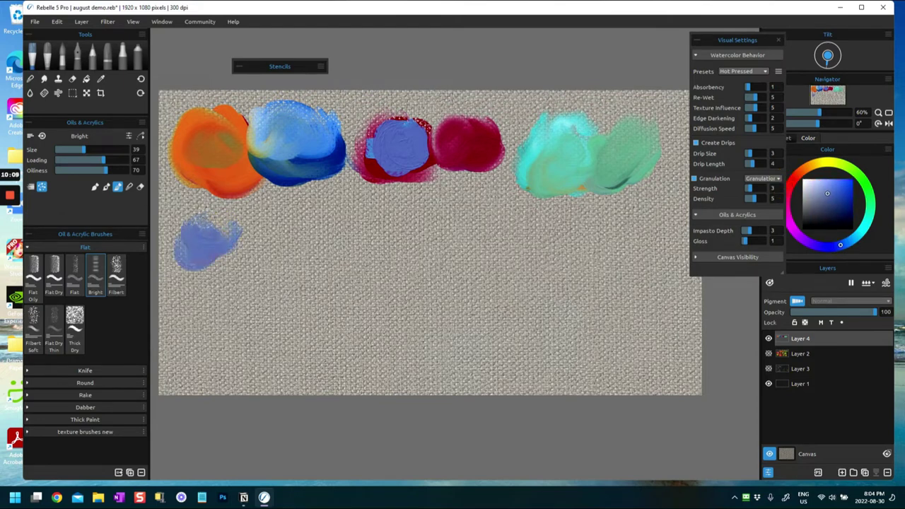
{"action": "left_click", "coordinate": [106, 187]}
{"action": "mouse_move", "coordinate": [212, 233]}
{"action": "left_mouse_down"}
{"action": "mouse_move", "coordinate": [223, 221]}
{"action": "mouse_move", "coordinate": [216, 244]}
{"action": "mouse_move", "coordinate": [244, 233]}
{"action": "mouse_move", "coordinate": [248, 247]}
{"action": "mouse_move", "coordinate": [195, 258]}
{"action": "left_mouse_up"}
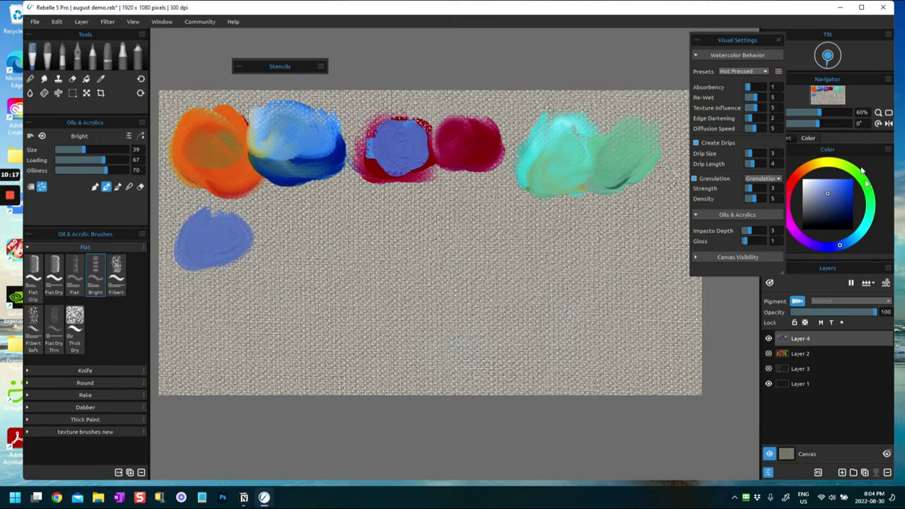
Step: Paint yellow, teal and pinkish red in turn over the blue patch to mix the colors on it
{"action": "left_click", "coordinate": [824, 164]}
{"action": "mouse_move", "coordinate": [186, 249]}
{"action": "left_mouse_down"}
{"action": "mouse_move", "coordinate": [228, 253]}
{"action": "mouse_move", "coordinate": [202, 260]}
{"action": "mouse_move", "coordinate": [244, 238]}
{"action": "mouse_move", "coordinate": [209, 236]}
{"action": "mouse_move", "coordinate": [233, 256]}
{"action": "mouse_move", "coordinate": [197, 259]}
{"action": "mouse_move", "coordinate": [196, 248]}
{"action": "mouse_move", "coordinate": [257, 255]}
{"action": "mouse_move", "coordinate": [236, 271]}
{"action": "left_mouse_up"}
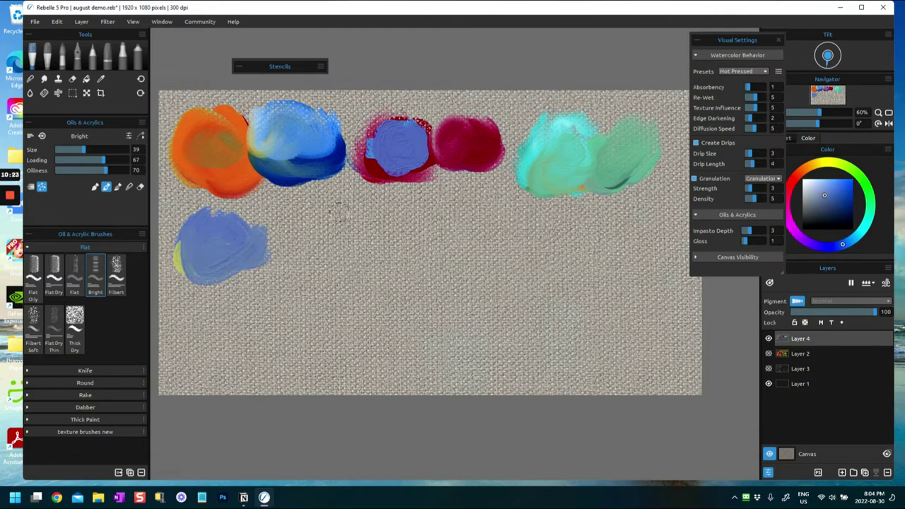
{"action": "left_click", "coordinate": [865, 217]}
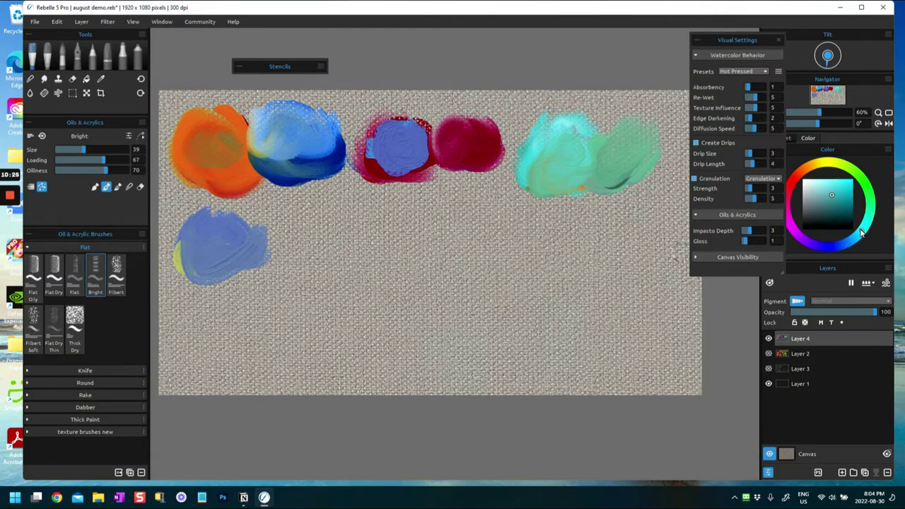
{"action": "mouse_move", "coordinate": [208, 249]}
{"action": "left_mouse_down"}
{"action": "mouse_move", "coordinate": [221, 269]}
{"action": "mouse_move", "coordinate": [248, 259]}
{"action": "mouse_move", "coordinate": [198, 246]}
{"action": "mouse_move", "coordinate": [233, 254]}
{"action": "mouse_move", "coordinate": [205, 240]}
{"action": "mouse_move", "coordinate": [235, 233]}
{"action": "mouse_move", "coordinate": [202, 243]}
{"action": "mouse_move", "coordinate": [201, 272]}
{"action": "mouse_move", "coordinate": [217, 254]}
{"action": "left_mouse_up"}
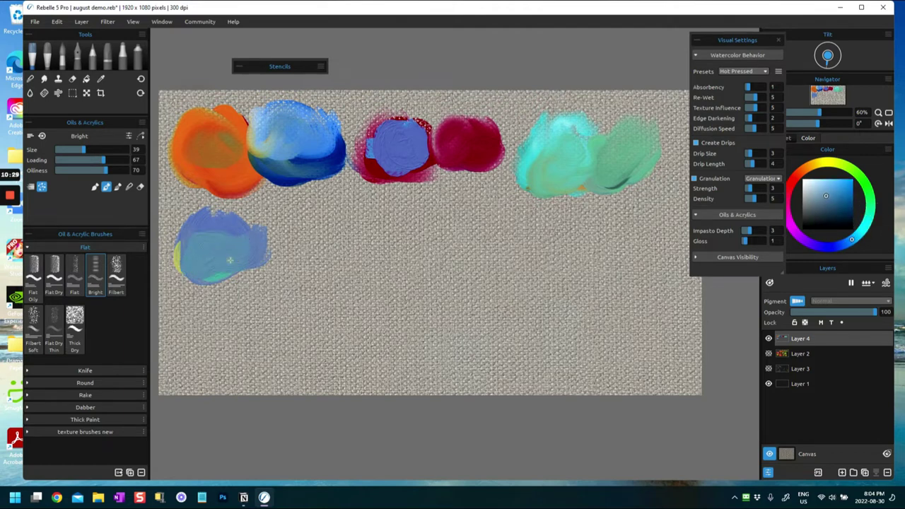
{"action": "left_click", "coordinate": [790, 185]}
{"action": "mouse_move", "coordinate": [216, 248]}
{"action": "left_mouse_down"}
{"action": "mouse_move", "coordinate": [230, 250]}
{"action": "mouse_move", "coordinate": [210, 235]}
{"action": "left_mouse_up"}
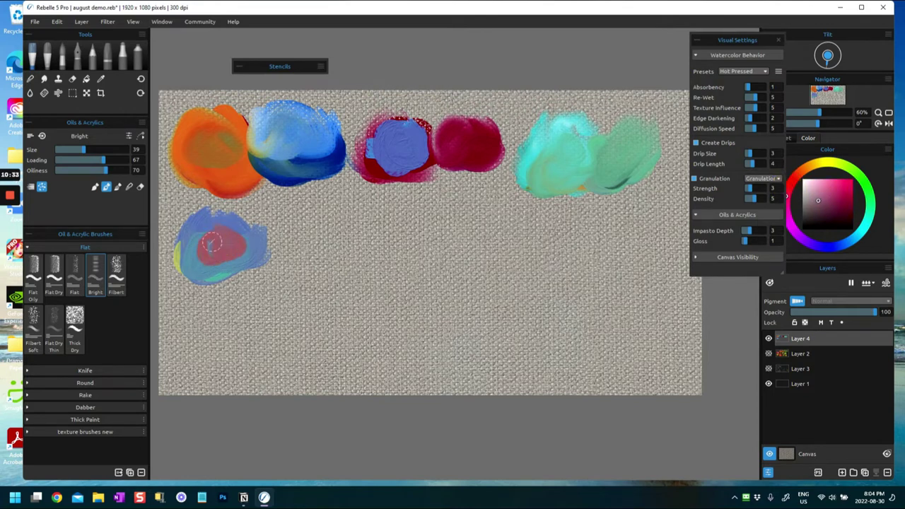
Step: Switch the Bright brush to its third painting mode and blend the red and teal into the blue patch
{"action": "left_click", "coordinate": [117, 186]}
{"action": "left_click", "coordinate": [196, 258]}
{"action": "mouse_move", "coordinate": [197, 259]}
{"action": "left_mouse_down"}
{"action": "mouse_move", "coordinate": [214, 233]}
{"action": "mouse_move", "coordinate": [219, 245]}
{"action": "mouse_move", "coordinate": [232, 243]}
{"action": "mouse_move", "coordinate": [196, 246]}
{"action": "mouse_move", "coordinate": [196, 231]}
{"action": "mouse_move", "coordinate": [215, 262]}
{"action": "mouse_move", "coordinate": [240, 245]}
{"action": "mouse_move", "coordinate": [222, 249]}
{"action": "mouse_move", "coordinate": [236, 252]}
{"action": "mouse_move", "coordinate": [219, 240]}
{"action": "mouse_move", "coordinate": [210, 262]}
{"action": "mouse_move", "coordinate": [208, 248]}
{"action": "mouse_move", "coordinate": [241, 248]}
{"action": "mouse_move", "coordinate": [218, 226]}
{"action": "mouse_move", "coordinate": [236, 228]}
{"action": "mouse_move", "coordinate": [225, 246]}
{"action": "mouse_move", "coordinate": [244, 236]}
{"action": "mouse_move", "coordinate": [221, 233]}
{"action": "mouse_move", "coordinate": [232, 229]}
{"action": "mouse_move", "coordinate": [189, 251]}
{"action": "mouse_move", "coordinate": [196, 235]}
{"action": "mouse_move", "coordinate": [188, 237]}
{"action": "mouse_move", "coordinate": [257, 241]}
{"action": "mouse_move", "coordinate": [250, 265]}
{"action": "mouse_move", "coordinate": [241, 251]}
{"action": "mouse_move", "coordinate": [206, 251]}
{"action": "mouse_move", "coordinate": [222, 262]}
{"action": "mouse_move", "coordinate": [193, 237]}
{"action": "mouse_move", "coordinate": [218, 250]}
{"action": "left_mouse_up"}
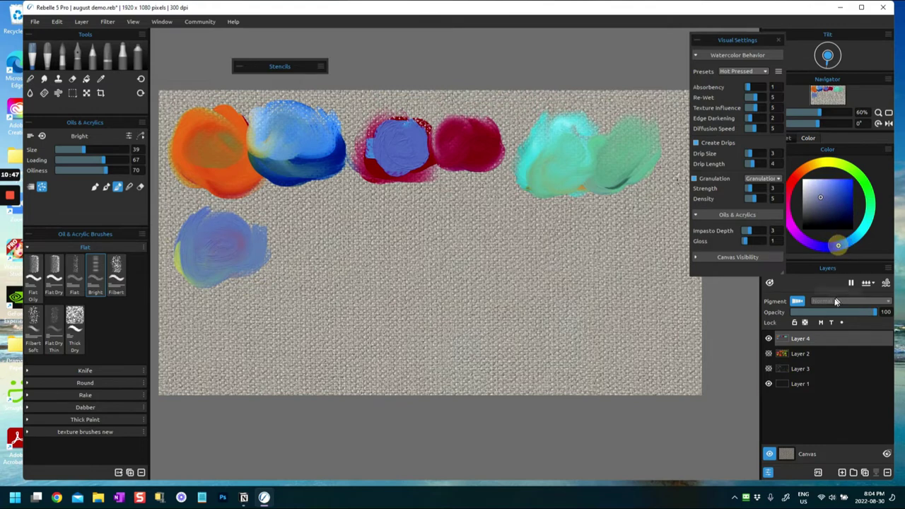
{"action": "left_click_drag", "start_coordinate": [248, 263], "coordinate": [228, 255]}
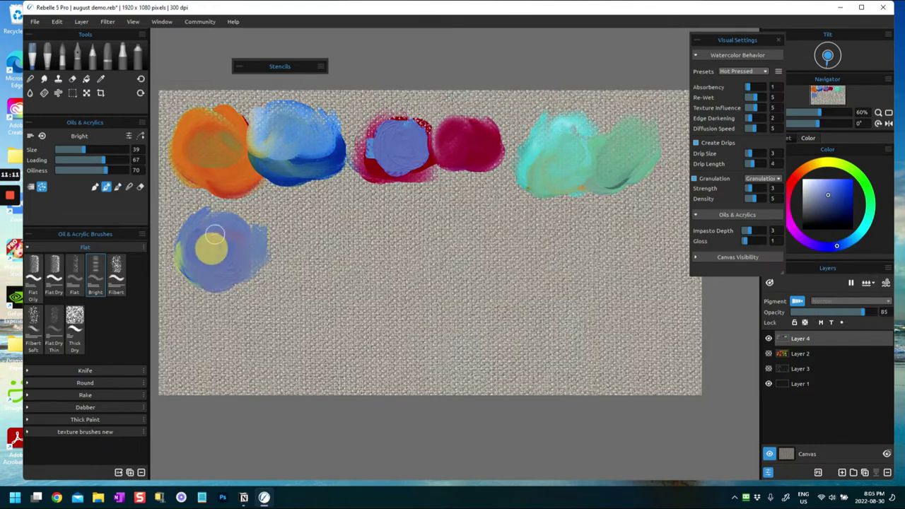
Step: Blend the center of the patch in the second painting mode and paint a more saturated blue across its lower part
{"action": "left_click_drag", "start_coordinate": [212, 240], "coordinate": [202, 231]}
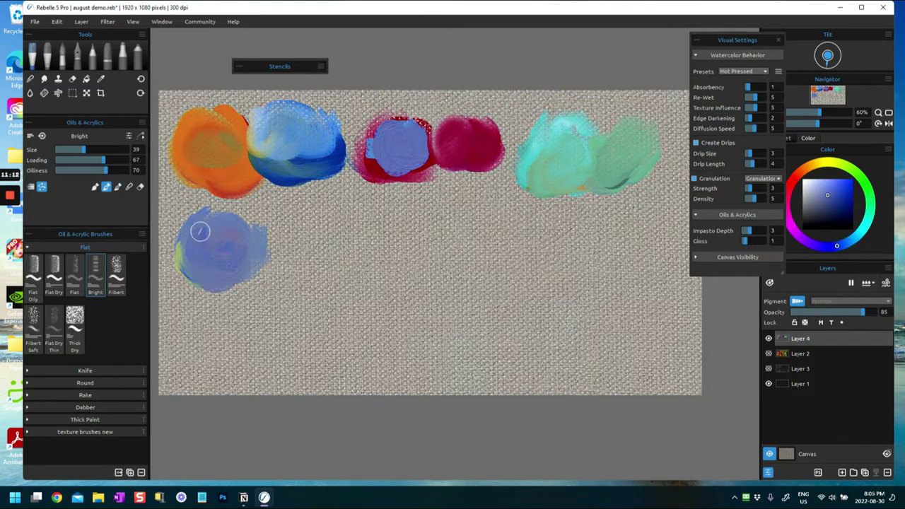
{"action": "left_click", "coordinate": [842, 191]}
{"action": "mouse_move", "coordinate": [185, 240]}
{"action": "left_mouse_down"}
{"action": "mouse_move", "coordinate": [221, 238]}
{"action": "mouse_move", "coordinate": [202, 267]}
{"action": "mouse_move", "coordinate": [238, 258]}
{"action": "mouse_move", "coordinate": [197, 239]}
{"action": "mouse_move", "coordinate": [202, 252]}
{"action": "mouse_move", "coordinate": [252, 234]}
{"action": "mouse_move", "coordinate": [207, 254]}
{"action": "mouse_move", "coordinate": [232, 271]}
{"action": "mouse_move", "coordinate": [188, 259]}
{"action": "mouse_move", "coordinate": [225, 265]}
{"action": "left_mouse_up"}
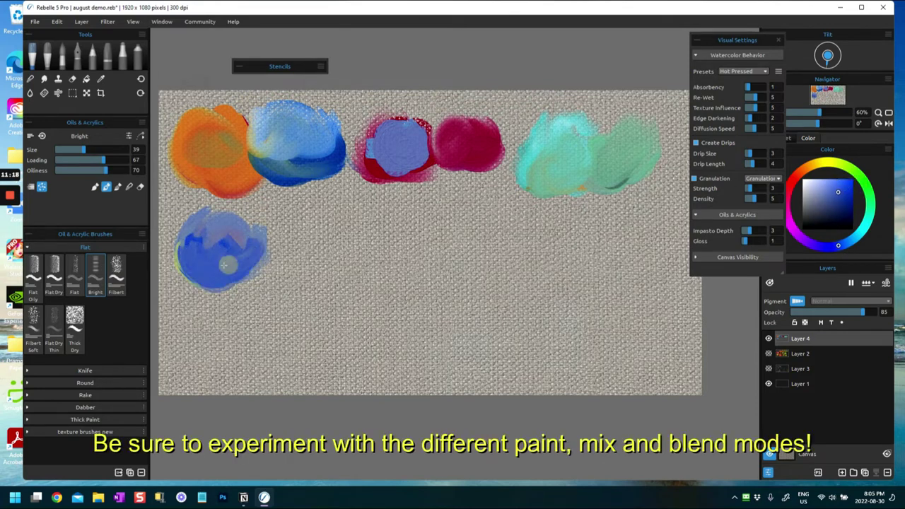
Step: Choose yellow-green and paint it over the upper half of the blue patch
{"action": "left_click", "coordinate": [829, 160]}
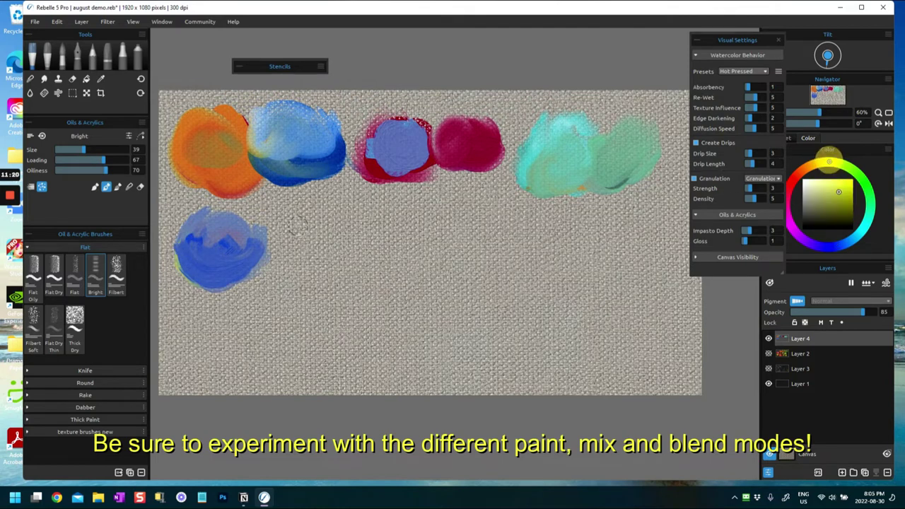
{"action": "left_click_drag", "start_coordinate": [209, 226], "coordinate": [197, 228]}
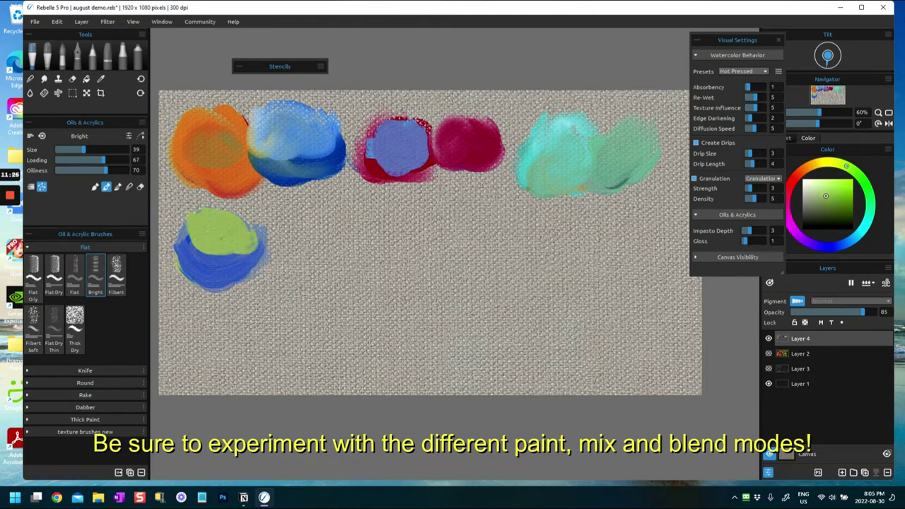
{"action": "left_click_drag", "start_coordinate": [210, 253], "coordinate": [240, 237]}
{"action": "left_click", "coordinate": [220, 242]}
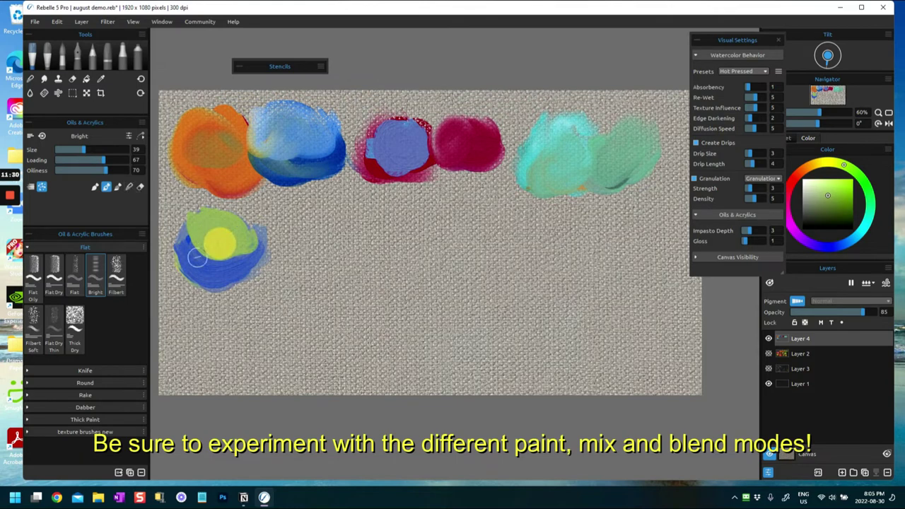
{"action": "left_click", "coordinate": [239, 243]}
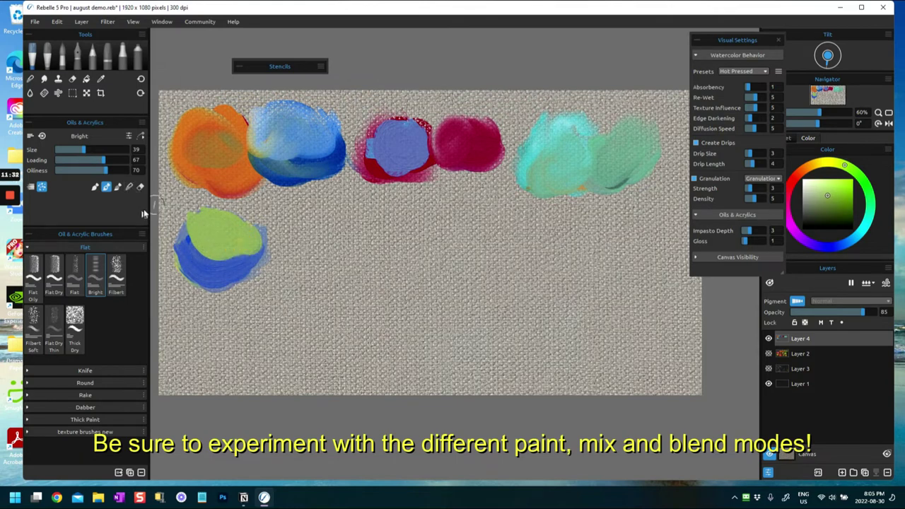
Step: Switch the Bright brush to its third painting mode and blend the yellow-green area with the blue beneath it
{"action": "left_click", "coordinate": [117, 187]}
{"action": "left_click", "coordinate": [204, 240]}
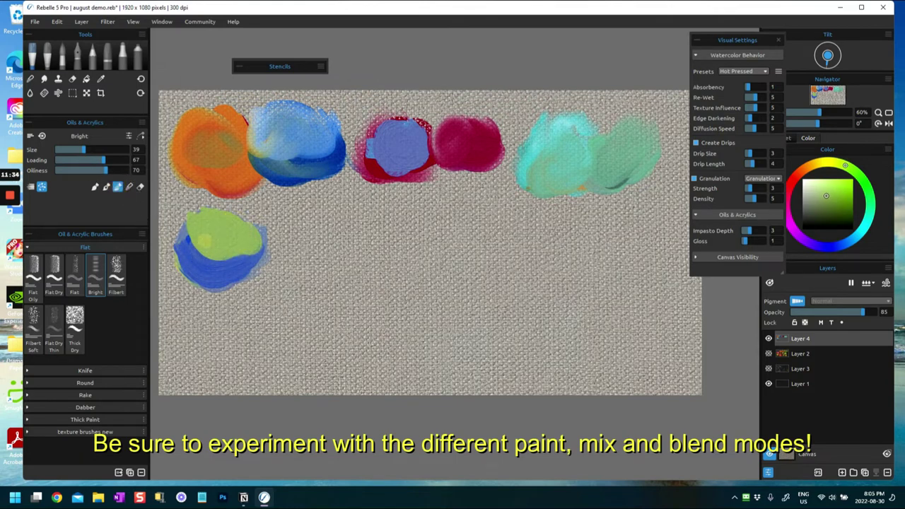
{"action": "left_click", "coordinate": [224, 240]}
{"action": "left_click", "coordinate": [236, 246]}
{"action": "left_click_drag", "start_coordinate": [222, 245], "coordinate": [233, 254]}
{"action": "left_click", "coordinate": [221, 224]}
{"action": "left_click", "coordinate": [213, 229]}
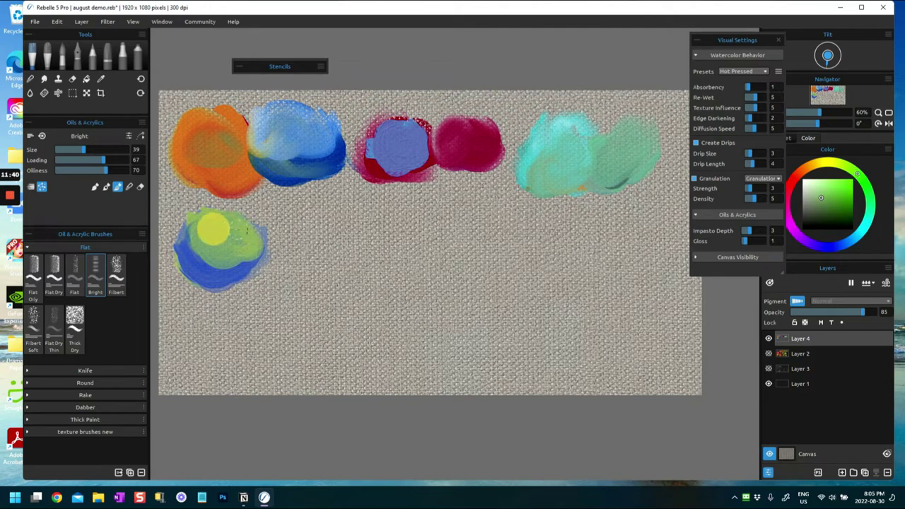
{"action": "left_click", "coordinate": [224, 233]}
{"action": "left_click", "coordinate": [241, 241]}
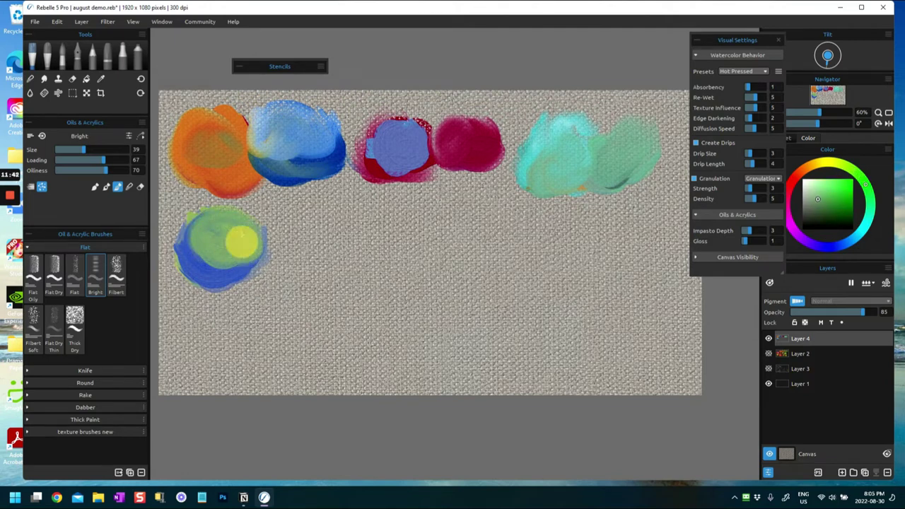
Step: Switch to the Filbert brush and paint a bright green patch beside the blue and green one, enlarging the brush to size 49
{"action": "left_click", "coordinate": [117, 272]}
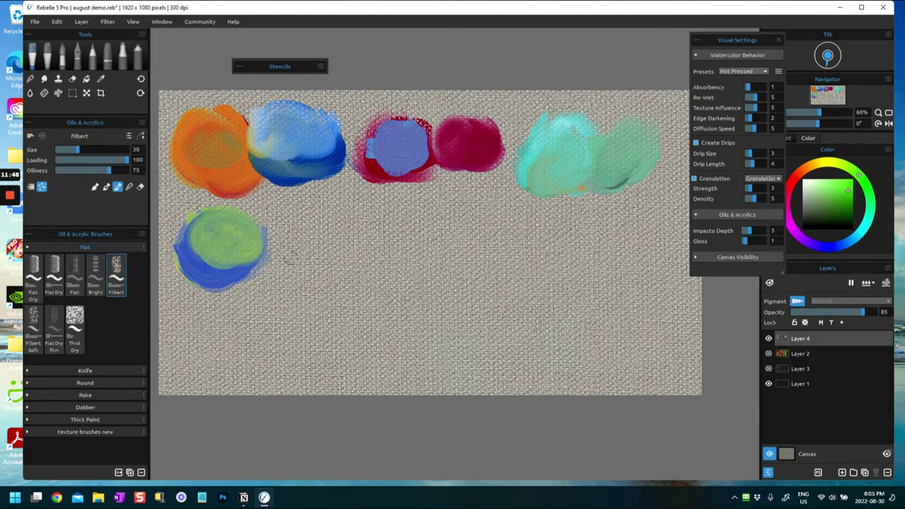
{"action": "mouse_move", "coordinate": [302, 247]}
{"action": "left_mouse_down"}
{"action": "mouse_move", "coordinate": [345, 246]}
{"action": "mouse_move", "coordinate": [321, 234]}
{"action": "mouse_move", "coordinate": [342, 237]}
{"action": "mouse_move", "coordinate": [303, 231]}
{"action": "mouse_move", "coordinate": [320, 214]}
{"action": "mouse_move", "coordinate": [306, 216]}
{"action": "mouse_move", "coordinate": [339, 216]}
{"action": "left_mouse_up"}
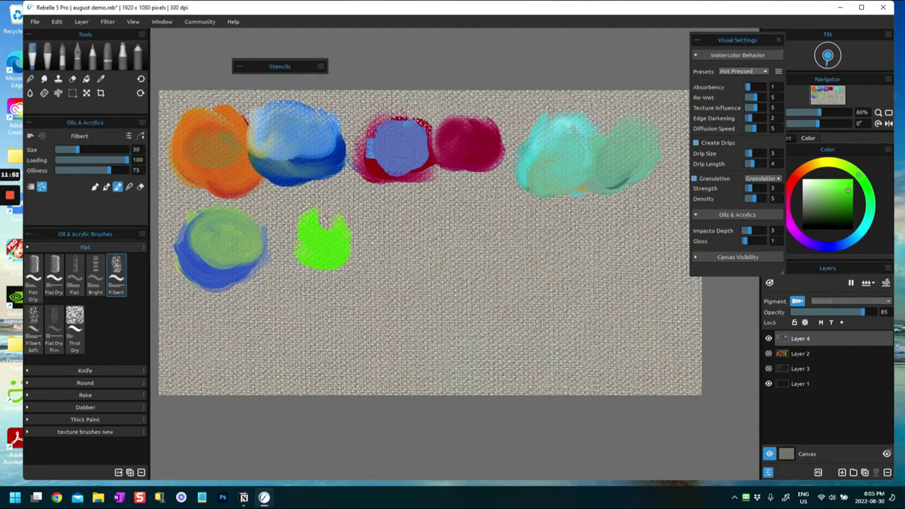
{"action": "left_click_drag", "start_coordinate": [80, 152], "coordinate": [89, 149]}
{"action": "left_click_drag", "start_coordinate": [311, 240], "coordinate": [381, 241]}
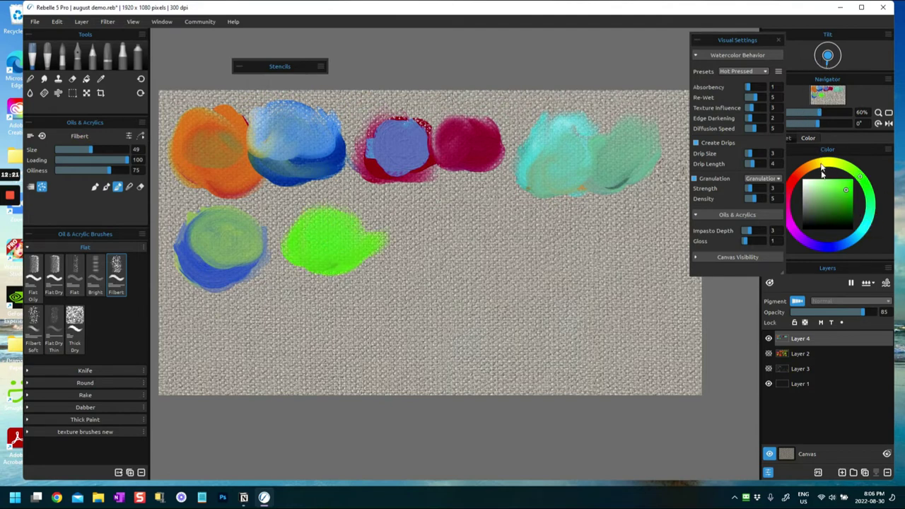
Step: Show the color set and paint red and orange swatch colors across the lower part of the bright green patch
{"action": "left_click", "coordinate": [790, 138]}
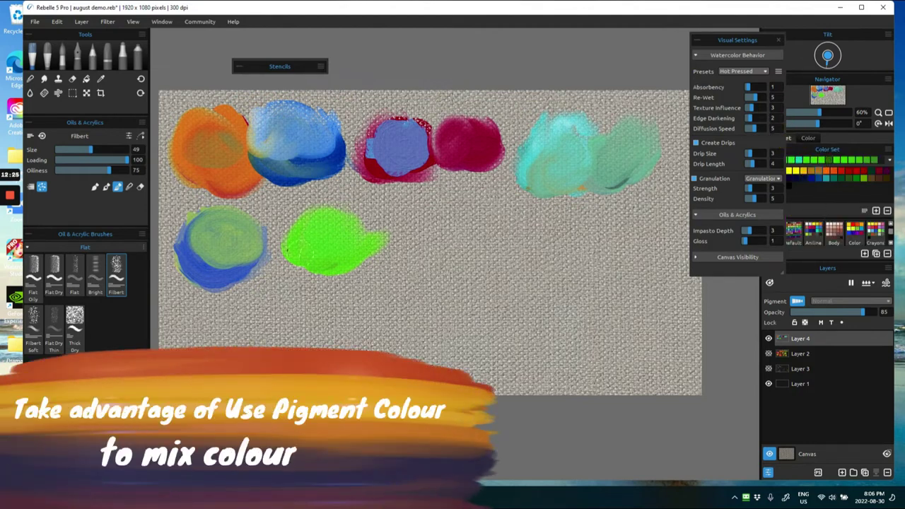
{"action": "mouse_move", "coordinate": [308, 242]}
{"action": "left_mouse_down"}
{"action": "mouse_move", "coordinate": [300, 265]}
{"action": "mouse_move", "coordinate": [349, 257]}
{"action": "mouse_move", "coordinate": [308, 245]}
{"action": "mouse_move", "coordinate": [305, 257]}
{"action": "mouse_move", "coordinate": [367, 247]}
{"action": "left_mouse_up"}
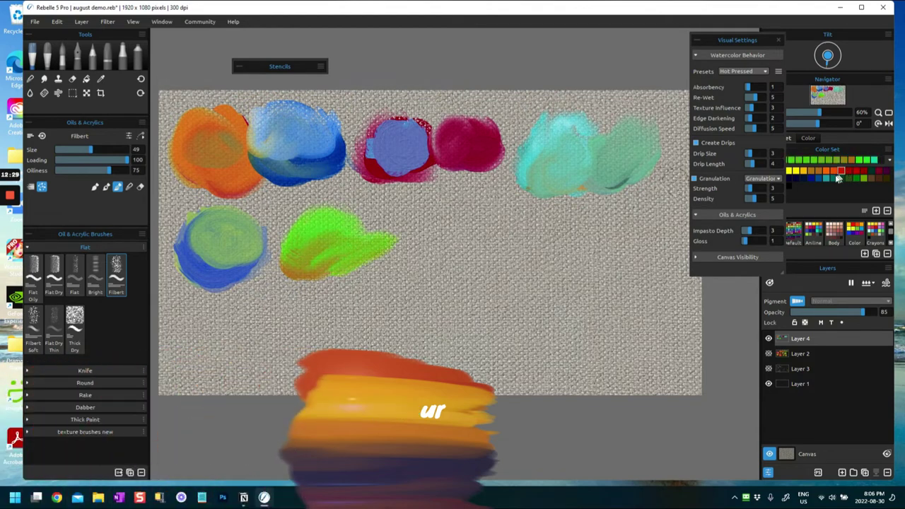
{"action": "left_click", "coordinate": [813, 170]}
{"action": "mouse_move", "coordinate": [290, 276]}
{"action": "left_mouse_down"}
{"action": "mouse_move", "coordinate": [338, 240]}
{"action": "mouse_move", "coordinate": [333, 254]}
{"action": "mouse_move", "coordinate": [352, 262]}
{"action": "mouse_move", "coordinate": [377, 251]}
{"action": "mouse_move", "coordinate": [332, 267]}
{"action": "mouse_move", "coordinate": [386, 244]}
{"action": "left_mouse_up"}
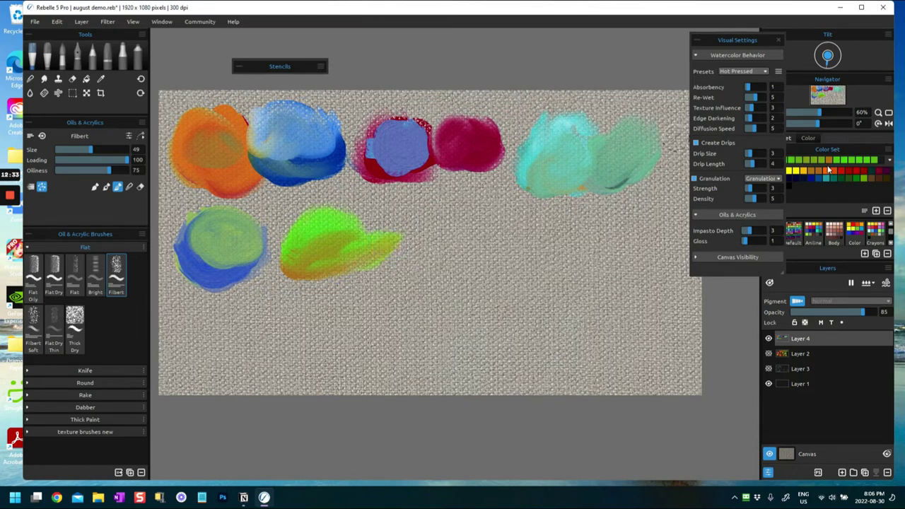
Step: Raise the Filbert brush's oiliness to 91 and, in Paint mode, cover the lower part of the bright green patch with golden yellow
{"action": "left_click_drag", "start_coordinate": [103, 171], "coordinate": [121, 171]}
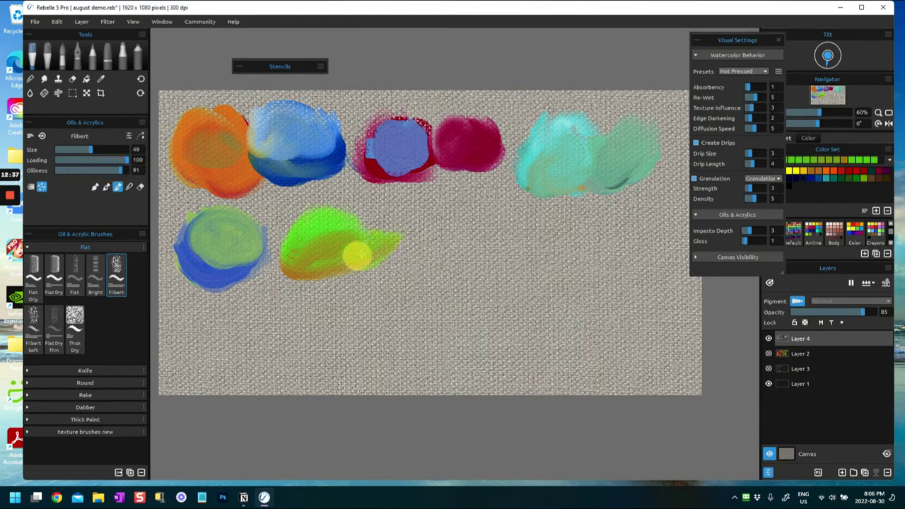
{"action": "left_click", "coordinate": [94, 188]}
{"action": "mouse_move", "coordinate": [275, 244]}
{"action": "left_mouse_down"}
{"action": "mouse_move", "coordinate": [308, 265]}
{"action": "mouse_move", "coordinate": [345, 252]}
{"action": "mouse_move", "coordinate": [333, 253]}
{"action": "mouse_move", "coordinate": [363, 256]}
{"action": "mouse_move", "coordinate": [360, 245]}
{"action": "mouse_move", "coordinate": [321, 267]}
{"action": "mouse_move", "coordinate": [362, 255]}
{"action": "left_mouse_up"}
{"action": "left_click", "coordinate": [803, 168]}
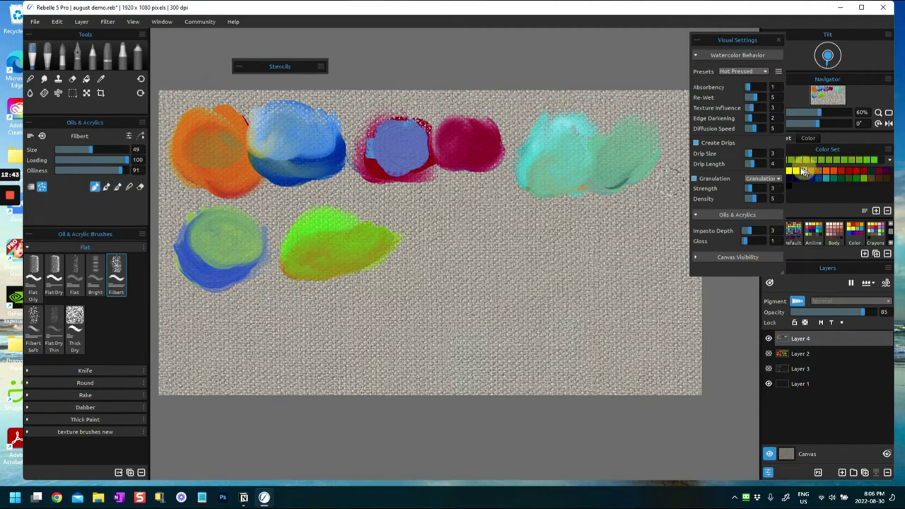
{"action": "mouse_move", "coordinate": [303, 265]}
{"action": "left_mouse_down"}
{"action": "mouse_move", "coordinate": [311, 253]}
{"action": "mouse_move", "coordinate": [327, 262]}
{"action": "mouse_move", "coordinate": [371, 251]}
{"action": "mouse_move", "coordinate": [311, 264]}
{"action": "mouse_move", "coordinate": [339, 255]}
{"action": "mouse_move", "coordinate": [304, 254]}
{"action": "mouse_move", "coordinate": [375, 241]}
{"action": "mouse_move", "coordinate": [308, 253]}
{"action": "mouse_move", "coordinate": [359, 244]}
{"action": "left_mouse_up"}
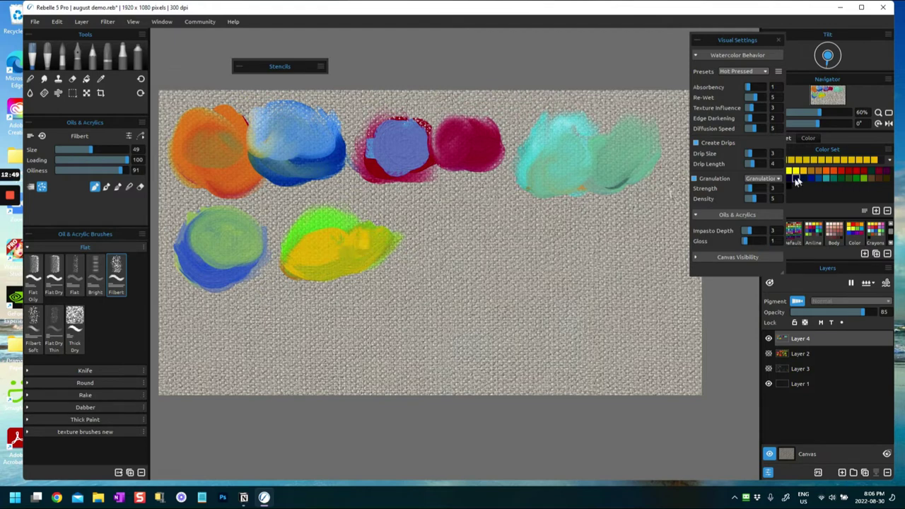
Step: Paint an ochre-brown patch beside the green and yellow one, and dab the same brown over the yellow area
{"action": "left_click", "coordinate": [819, 174]}
{"action": "mouse_move", "coordinate": [420, 237]}
{"action": "left_mouse_down"}
{"action": "mouse_move", "coordinate": [450, 230]}
{"action": "mouse_move", "coordinate": [426, 214]}
{"action": "mouse_move", "coordinate": [450, 220]}
{"action": "mouse_move", "coordinate": [423, 226]}
{"action": "mouse_move", "coordinate": [435, 258]}
{"action": "mouse_move", "coordinate": [466, 245]}
{"action": "left_mouse_up"}
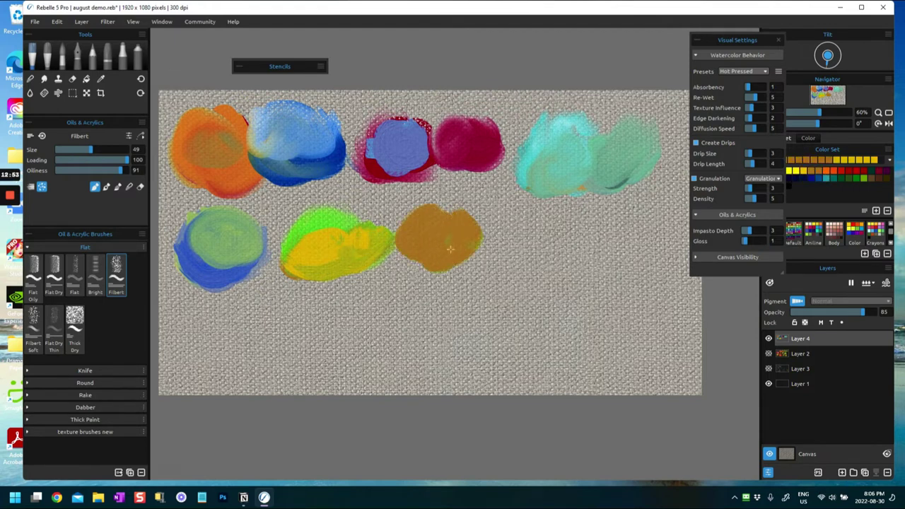
{"action": "left_click_drag", "start_coordinate": [338, 236], "coordinate": [355, 224]}
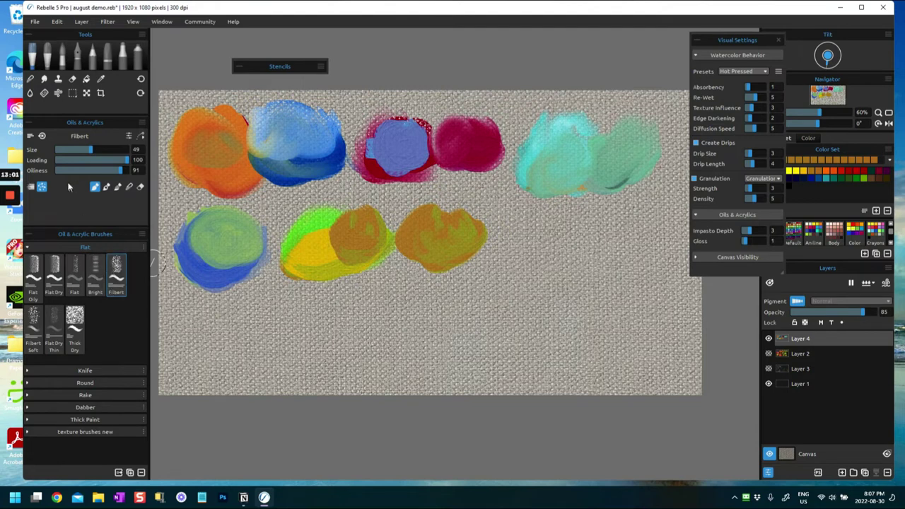
Step: Switch to the Filbert Soft brush and paint an orange patch beside the brown one
{"action": "left_click", "coordinate": [33, 322]}
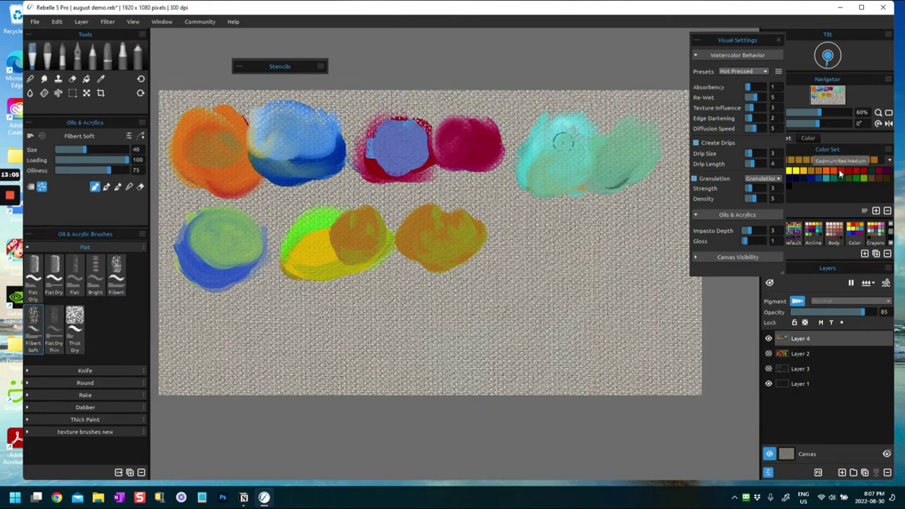
{"action": "left_click", "coordinate": [831, 173]}
{"action": "mouse_move", "coordinate": [523, 260]}
{"action": "left_mouse_down"}
{"action": "mouse_move", "coordinate": [511, 253]}
{"action": "mouse_move", "coordinate": [545, 227]}
{"action": "mouse_move", "coordinate": [537, 225]}
{"action": "mouse_move", "coordinate": [556, 244]}
{"action": "mouse_move", "coordinate": [543, 229]}
{"action": "mouse_move", "coordinate": [537, 252]}
{"action": "mouse_move", "coordinate": [579, 245]}
{"action": "left_mouse_up"}
Step: Paint dark green over the lower half of the orange patch and along the lower edge of the brown patch
{"action": "left_click", "coordinate": [840, 180]}
{"action": "mouse_move", "coordinate": [504, 252]}
{"action": "left_mouse_down"}
{"action": "mouse_move", "coordinate": [569, 256]}
{"action": "mouse_move", "coordinate": [578, 242]}
{"action": "mouse_move", "coordinate": [548, 249]}
{"action": "mouse_move", "coordinate": [509, 238]}
{"action": "mouse_move", "coordinate": [505, 250]}
{"action": "mouse_move", "coordinate": [522, 268]}
{"action": "mouse_move", "coordinate": [583, 239]}
{"action": "mouse_move", "coordinate": [568, 221]}
{"action": "mouse_move", "coordinate": [561, 248]}
{"action": "mouse_move", "coordinate": [583, 264]}
{"action": "left_mouse_up"}
{"action": "left_click_drag", "start_coordinate": [524, 267], "coordinate": [506, 258]}
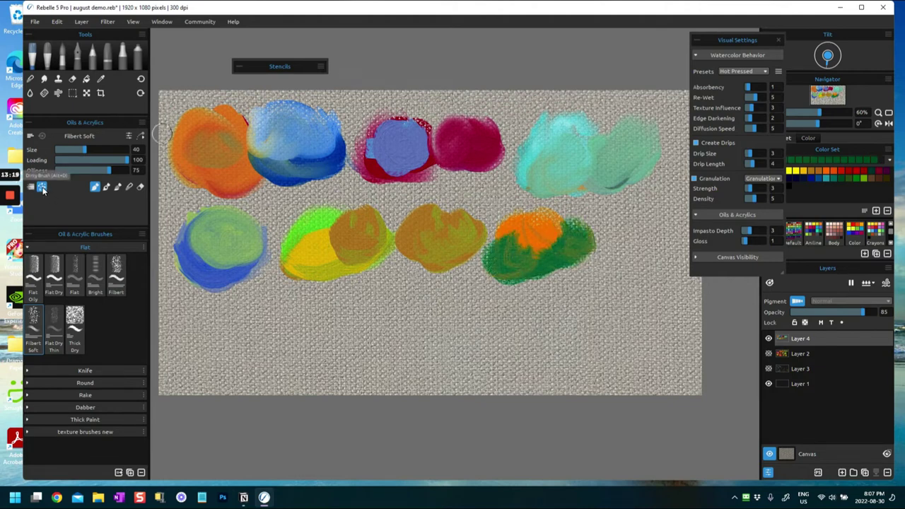
{"action": "mouse_move", "coordinate": [498, 275]}
{"action": "left_mouse_down"}
{"action": "mouse_move", "coordinate": [498, 245]}
{"action": "mouse_move", "coordinate": [488, 253]}
{"action": "mouse_move", "coordinate": [564, 263]}
{"action": "mouse_move", "coordinate": [520, 281]}
{"action": "mouse_move", "coordinate": [553, 277]}
{"action": "mouse_move", "coordinate": [540, 274]}
{"action": "mouse_move", "coordinate": [583, 246]}
{"action": "left_mouse_up"}
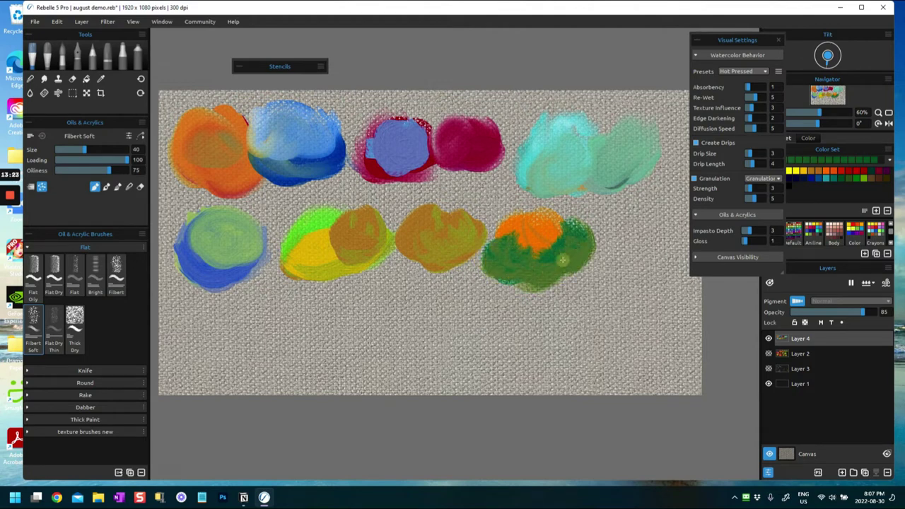
{"action": "mouse_move", "coordinate": [417, 254]}
{"action": "left_mouse_down"}
{"action": "mouse_move", "coordinate": [424, 272]}
{"action": "mouse_move", "coordinate": [461, 244]}
{"action": "mouse_move", "coordinate": [402, 250]}
{"action": "mouse_move", "coordinate": [454, 260]}
{"action": "mouse_move", "coordinate": [427, 270]}
{"action": "left_mouse_up"}
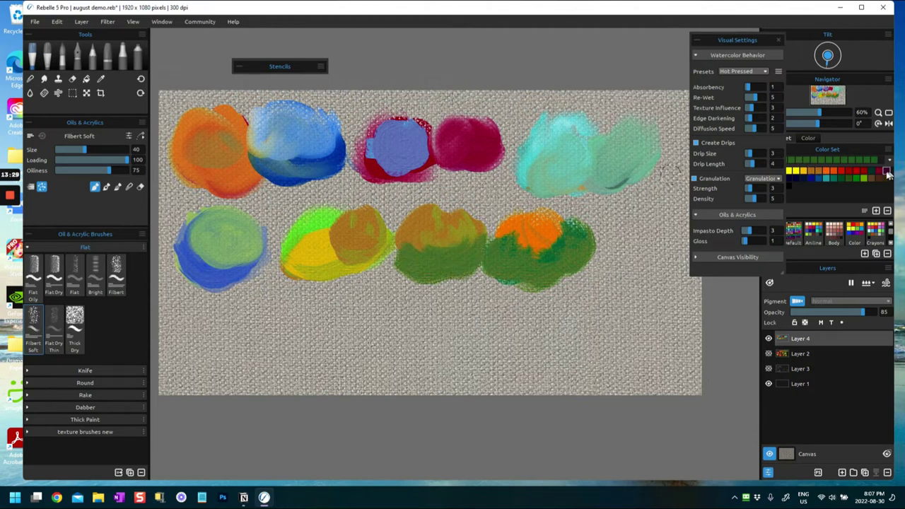
Step: Paint red across the middle of the brown and orange patches, and golden yellow over the top of the orange one
{"action": "left_click", "coordinate": [862, 169]}
{"action": "mouse_move", "coordinate": [397, 249]}
{"action": "left_mouse_down"}
{"action": "mouse_move", "coordinate": [429, 243]}
{"action": "mouse_move", "coordinate": [410, 252]}
{"action": "mouse_move", "coordinate": [457, 244]}
{"action": "left_mouse_up"}
{"action": "mouse_move", "coordinate": [403, 242]}
{"action": "left_mouse_down"}
{"action": "mouse_move", "coordinate": [442, 242]}
{"action": "mouse_move", "coordinate": [445, 255]}
{"action": "mouse_move", "coordinate": [402, 246]}
{"action": "mouse_move", "coordinate": [417, 212]}
{"action": "mouse_move", "coordinate": [463, 224]}
{"action": "mouse_move", "coordinate": [460, 245]}
{"action": "mouse_move", "coordinate": [410, 228]}
{"action": "mouse_move", "coordinate": [424, 248]}
{"action": "left_mouse_up"}
{"action": "mouse_move", "coordinate": [537, 225]}
{"action": "left_mouse_down"}
{"action": "mouse_move", "coordinate": [504, 247]}
{"action": "mouse_move", "coordinate": [555, 234]}
{"action": "mouse_move", "coordinate": [517, 235]}
{"action": "mouse_move", "coordinate": [542, 228]}
{"action": "mouse_move", "coordinate": [571, 228]}
{"action": "mouse_move", "coordinate": [513, 236]}
{"action": "mouse_move", "coordinate": [544, 246]}
{"action": "left_mouse_up"}
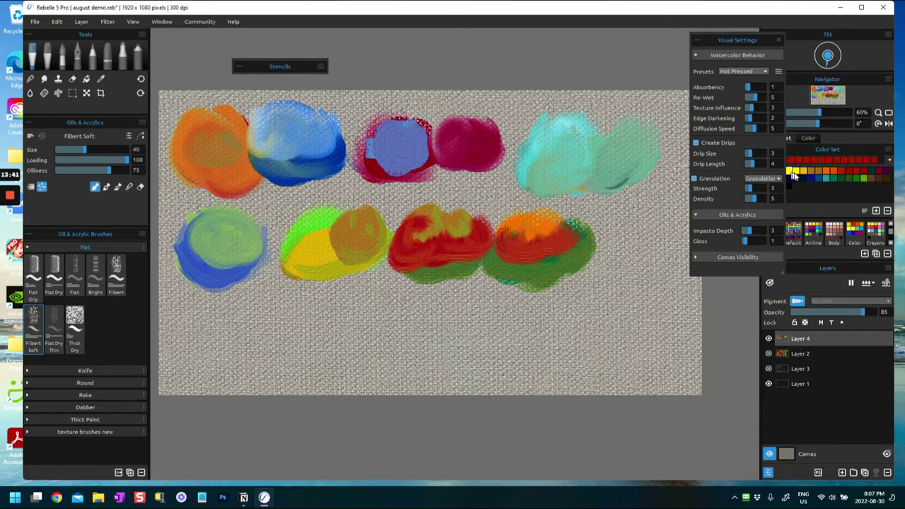
{"action": "mouse_move", "coordinate": [487, 228]}
{"action": "left_mouse_down"}
{"action": "mouse_move", "coordinate": [523, 212]}
{"action": "mouse_move", "coordinate": [565, 222]}
{"action": "left_mouse_up"}
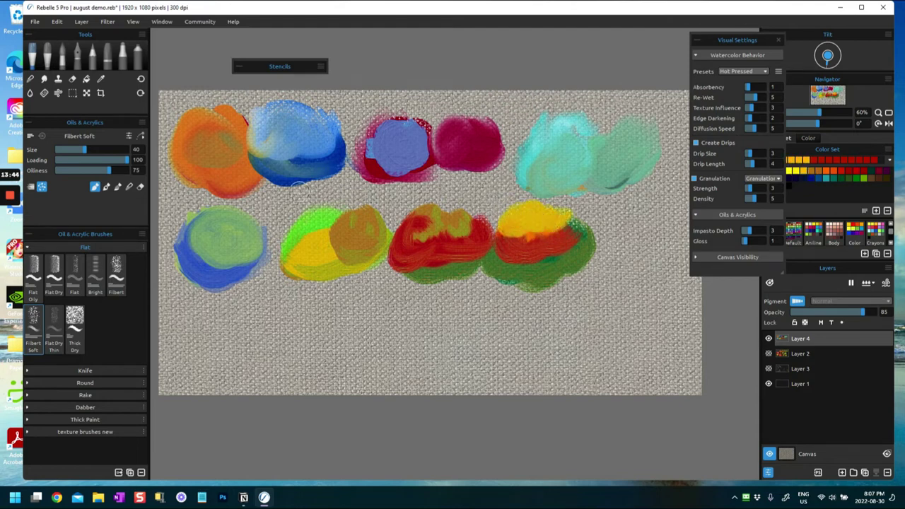
Step: Switch to the Flat Dry Thin brush at size 57, paint a green patch below the blue and green one, and switch to the third painting mode
{"action": "left_click", "coordinate": [62, 321]}
{"action": "left_click", "coordinate": [81, 150]}
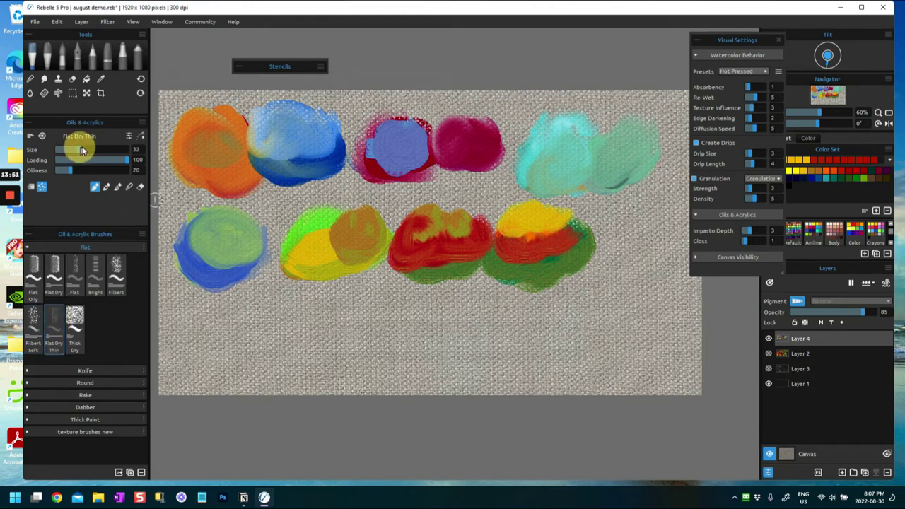
{"action": "left_click_drag", "start_coordinate": [92, 149], "coordinate": [100, 149]}
{"action": "left_click", "coordinate": [849, 172]}
{"action": "left_click", "coordinate": [831, 178]}
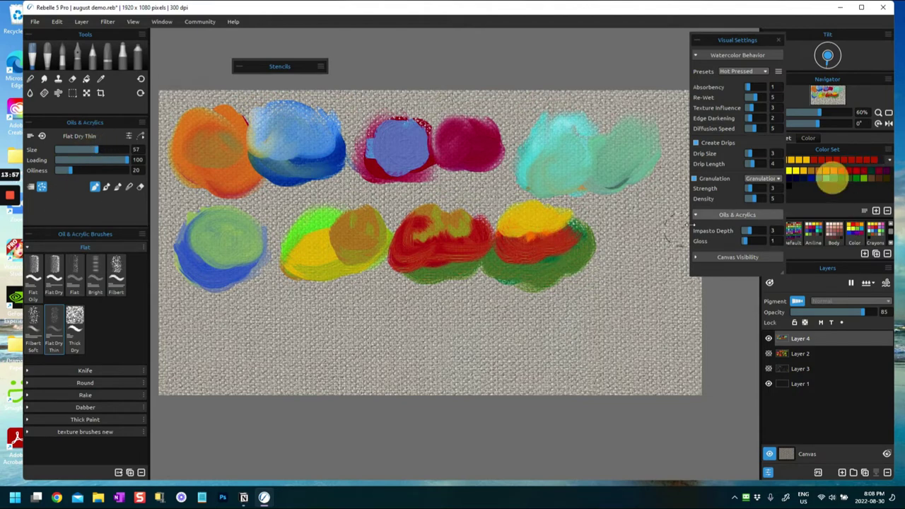
{"action": "mouse_move", "coordinate": [234, 311]}
{"action": "left_mouse_down"}
{"action": "mouse_move", "coordinate": [234, 338]}
{"action": "mouse_move", "coordinate": [217, 332]}
{"action": "mouse_move", "coordinate": [243, 308]}
{"action": "mouse_move", "coordinate": [251, 333]}
{"action": "mouse_move", "coordinate": [233, 303]}
{"action": "mouse_move", "coordinate": [244, 332]}
{"action": "mouse_move", "coordinate": [227, 342]}
{"action": "mouse_move", "coordinate": [267, 322]}
{"action": "mouse_move", "coordinate": [253, 334]}
{"action": "mouse_move", "coordinate": [249, 316]}
{"action": "mouse_move", "coordinate": [267, 320]}
{"action": "mouse_move", "coordinate": [227, 327]}
{"action": "mouse_move", "coordinate": [236, 339]}
{"action": "mouse_move", "coordinate": [227, 323]}
{"action": "mouse_move", "coordinate": [245, 341]}
{"action": "mouse_move", "coordinate": [268, 333]}
{"action": "mouse_move", "coordinate": [238, 313]}
{"action": "mouse_move", "coordinate": [251, 310]}
{"action": "mouse_move", "coordinate": [223, 323]}
{"action": "mouse_move", "coordinate": [217, 314]}
{"action": "mouse_move", "coordinate": [235, 336]}
{"action": "mouse_move", "coordinate": [240, 320]}
{"action": "mouse_move", "coordinate": [225, 339]}
{"action": "mouse_move", "coordinate": [226, 322]}
{"action": "mouse_move", "coordinate": [216, 317]}
{"action": "mouse_move", "coordinate": [245, 303]}
{"action": "mouse_move", "coordinate": [241, 320]}
{"action": "mouse_move", "coordinate": [225, 317]}
{"action": "mouse_move", "coordinate": [232, 308]}
{"action": "mouse_move", "coordinate": [225, 318]}
{"action": "mouse_move", "coordinate": [258, 328]}
{"action": "mouse_move", "coordinate": [246, 330]}
{"action": "mouse_move", "coordinate": [117, 192]}
{"action": "mouse_move", "coordinate": [225, 333]}
{"action": "mouse_move", "coordinate": [258, 309]}
{"action": "mouse_move", "coordinate": [238, 311]}
{"action": "mouse_move", "coordinate": [242, 304]}
{"action": "mouse_move", "coordinate": [276, 309]}
{"action": "mouse_move", "coordinate": [245, 327]}
{"action": "mouse_move", "coordinate": [262, 361]}
{"action": "mouse_move", "coordinate": [276, 347]}
{"action": "mouse_move", "coordinate": [226, 308]}
{"action": "mouse_move", "coordinate": [202, 335]}
{"action": "mouse_move", "coordinate": [221, 308]}
{"action": "left_mouse_up"}
{"action": "left_click", "coordinate": [43, 135]}
{"action": "left_click", "coordinate": [118, 186]}
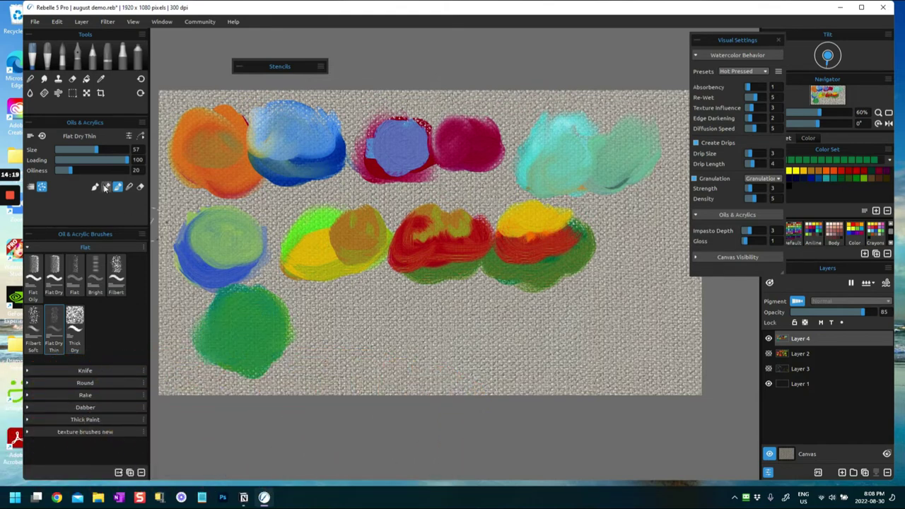
Step: Return to Paint mode with oiliness 100, stroke over the green patch, and paint blue across its lower part
{"action": "left_click", "coordinate": [96, 187]}
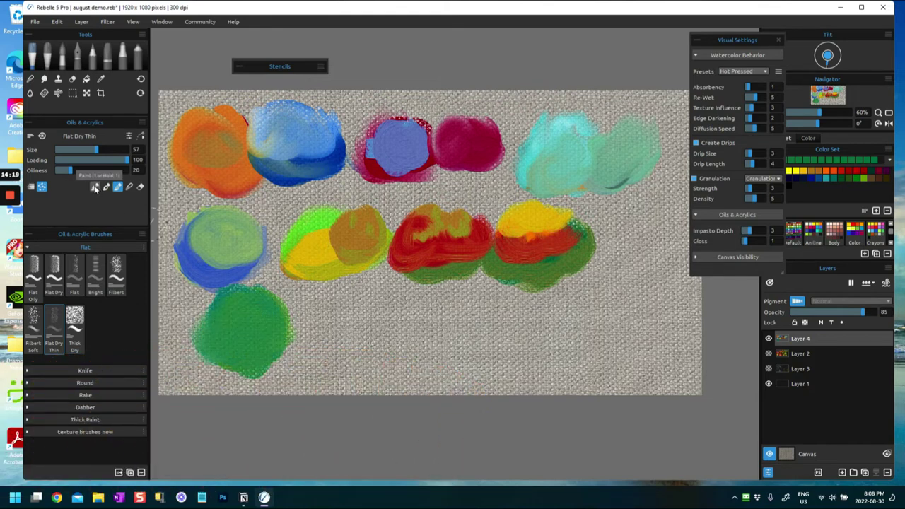
{"action": "left_click_drag", "start_coordinate": [69, 172], "coordinate": [129, 182]}
{"action": "left_click_drag", "start_coordinate": [247, 323], "coordinate": [242, 348]}
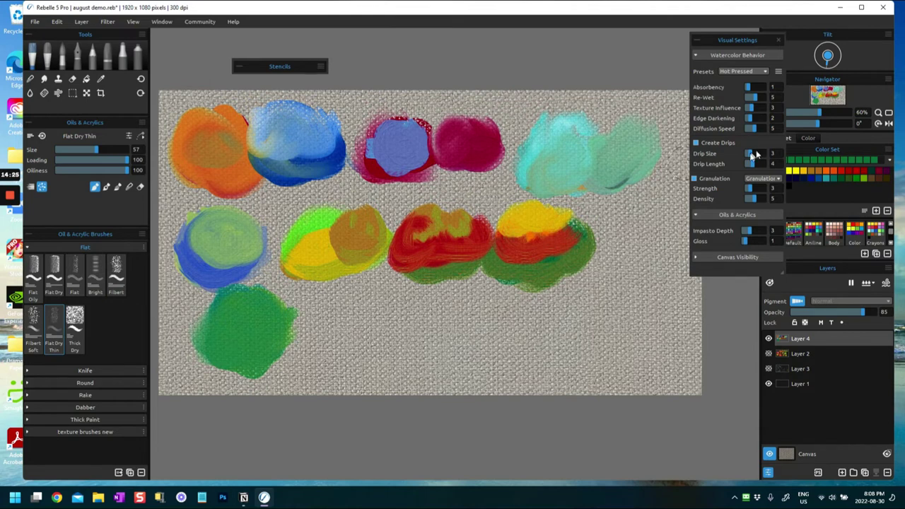
{"action": "left_click", "coordinate": [813, 177]}
{"action": "mouse_move", "coordinate": [219, 347]}
{"action": "left_mouse_down"}
{"action": "mouse_move", "coordinate": [271, 327]}
{"action": "mouse_move", "coordinate": [258, 354]}
{"action": "mouse_move", "coordinate": [268, 343]}
{"action": "mouse_move", "coordinate": [210, 326]}
{"action": "mouse_move", "coordinate": [257, 349]}
{"action": "mouse_move", "coordinate": [269, 333]}
{"action": "mouse_move", "coordinate": [292, 340]}
{"action": "mouse_move", "coordinate": [302, 329]}
{"action": "mouse_move", "coordinate": [225, 346]}
{"action": "mouse_move", "coordinate": [248, 332]}
{"action": "left_mouse_up"}
{"action": "mouse_move", "coordinate": [300, 320]}
{"action": "left_mouse_down"}
{"action": "mouse_move", "coordinate": [286, 342]}
{"action": "mouse_move", "coordinate": [300, 323]}
{"action": "mouse_move", "coordinate": [240, 342]}
{"action": "mouse_move", "coordinate": [204, 344]}
{"action": "mouse_move", "coordinate": [212, 332]}
{"action": "mouse_move", "coordinate": [202, 331]}
{"action": "mouse_move", "coordinate": [304, 324]}
{"action": "mouse_move", "coordinate": [269, 342]}
{"action": "left_mouse_up"}
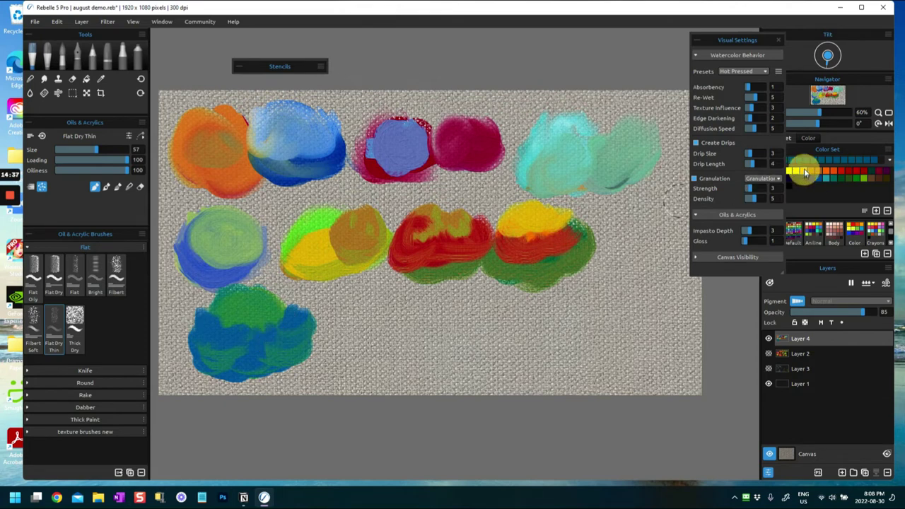
Step: Paint a golden yellow band across the middle of the green and blue patch, reducing the brush size to 31
{"action": "mouse_move", "coordinate": [273, 317]}
{"action": "left_mouse_down"}
{"action": "mouse_move", "coordinate": [254, 331]}
{"action": "mouse_move", "coordinate": [282, 320]}
{"action": "mouse_move", "coordinate": [216, 324]}
{"action": "mouse_move", "coordinate": [283, 329]}
{"action": "left_mouse_up"}
{"action": "right_click", "coordinate": [282, 329]}
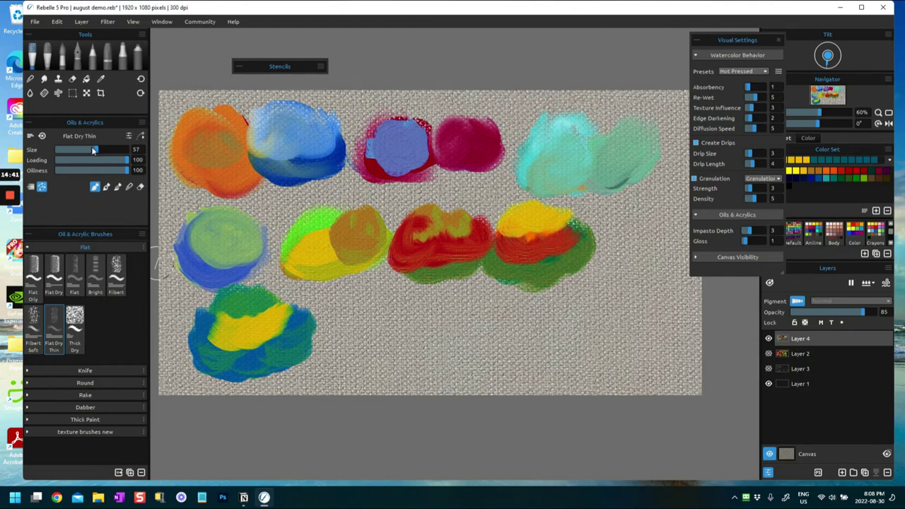
{"action": "left_click_drag", "start_coordinate": [93, 150], "coordinate": [79, 157]}
{"action": "mouse_move", "coordinate": [207, 320]}
{"action": "left_mouse_down"}
{"action": "mouse_move", "coordinate": [288, 325]}
{"action": "mouse_move", "coordinate": [290, 312]}
{"action": "left_mouse_up"}
{"action": "mouse_move", "coordinate": [244, 338]}
{"action": "left_mouse_down"}
{"action": "mouse_move", "coordinate": [216, 330]}
{"action": "mouse_move", "coordinate": [276, 318]}
{"action": "mouse_move", "coordinate": [294, 302]}
{"action": "left_mouse_up"}
{"action": "mouse_move", "coordinate": [266, 322]}
{"action": "left_mouse_down"}
{"action": "mouse_move", "coordinate": [287, 333]}
{"action": "mouse_move", "coordinate": [255, 334]}
{"action": "mouse_move", "coordinate": [211, 317]}
{"action": "mouse_move", "coordinate": [254, 330]}
{"action": "mouse_move", "coordinate": [296, 327]}
{"action": "mouse_move", "coordinate": [280, 303]}
{"action": "left_mouse_up"}
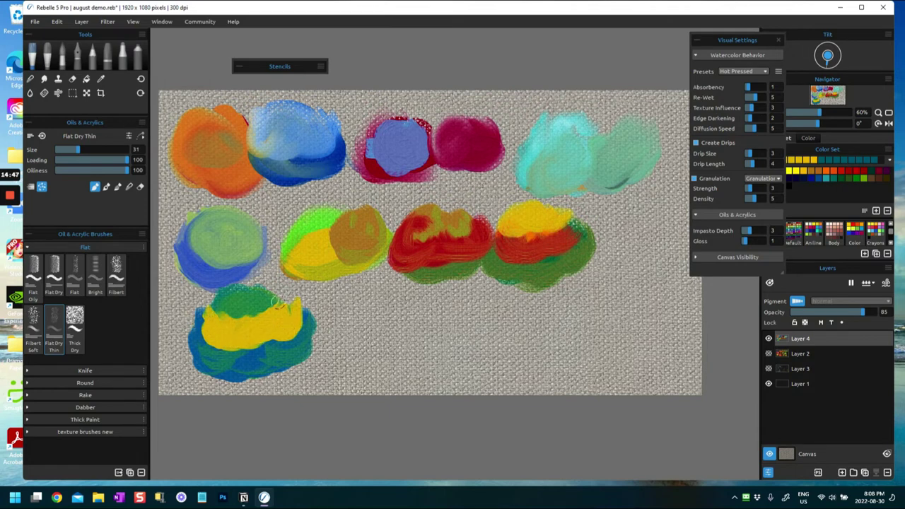
Step: Paint green over the blue area beneath the golden yellow band
{"action": "left_click", "coordinate": [855, 177]}
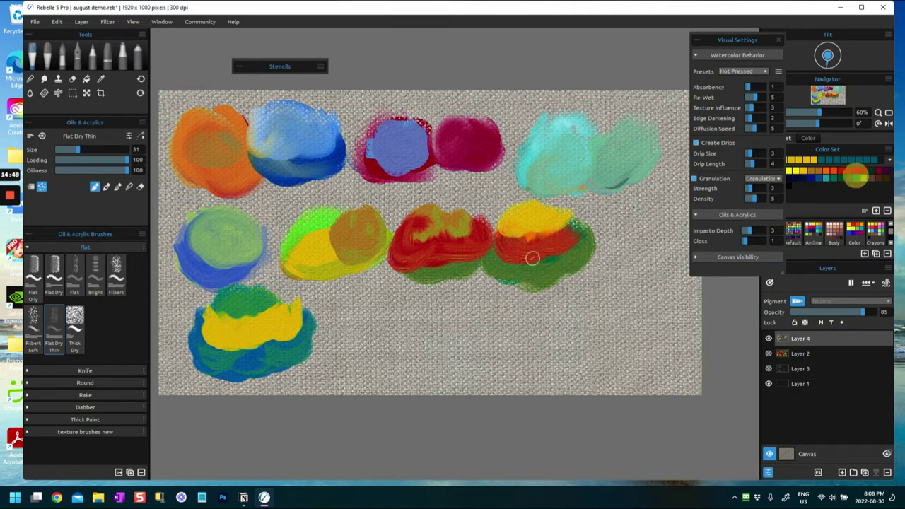
{"action": "mouse_move", "coordinate": [213, 365]}
{"action": "left_mouse_down"}
{"action": "mouse_move", "coordinate": [259, 357]}
{"action": "mouse_move", "coordinate": [198, 346]}
{"action": "mouse_move", "coordinate": [240, 373]}
{"action": "mouse_move", "coordinate": [308, 348]}
{"action": "mouse_move", "coordinate": [207, 354]}
{"action": "mouse_move", "coordinate": [206, 335]}
{"action": "mouse_move", "coordinate": [228, 347]}
{"action": "mouse_move", "coordinate": [297, 340]}
{"action": "mouse_move", "coordinate": [277, 338]}
{"action": "mouse_move", "coordinate": [304, 310]}
{"action": "mouse_move", "coordinate": [277, 331]}
{"action": "mouse_move", "coordinate": [269, 353]}
{"action": "mouse_move", "coordinate": [211, 340]}
{"action": "mouse_move", "coordinate": [213, 353]}
{"action": "mouse_move", "coordinate": [260, 349]}
{"action": "mouse_move", "coordinate": [268, 363]}
{"action": "mouse_move", "coordinate": [279, 343]}
{"action": "left_mouse_up"}
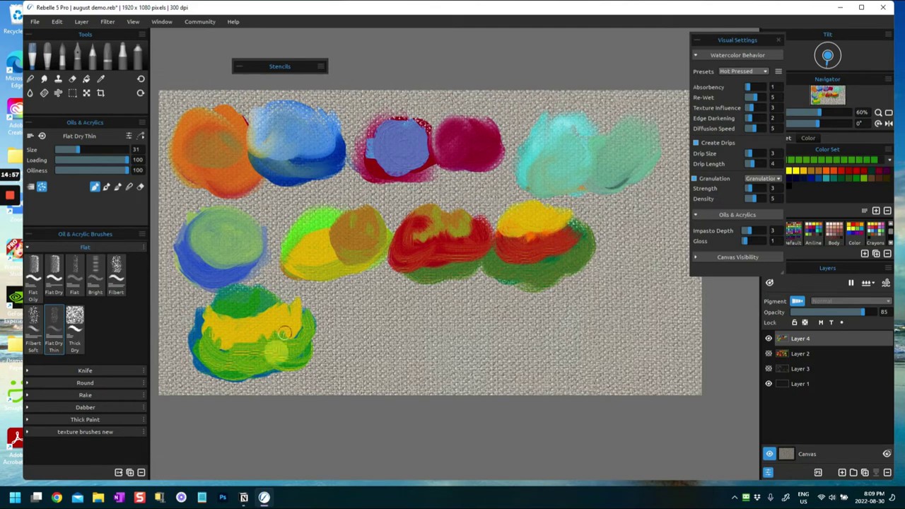
{"action": "left_click_drag", "start_coordinate": [217, 349], "coordinate": [246, 344]}
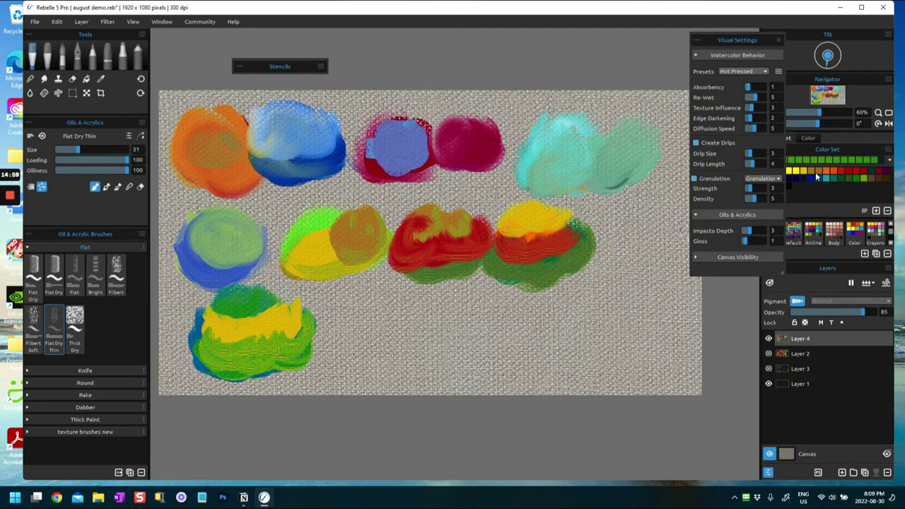
{"action": "left_click", "coordinate": [850, 162]}
{"action": "mouse_move", "coordinate": [286, 354]}
{"action": "left_mouse_down"}
{"action": "mouse_move", "coordinate": [297, 344]}
{"action": "mouse_move", "coordinate": [279, 356]}
{"action": "left_mouse_up"}
{"action": "left_click_drag", "start_coordinate": [202, 342], "coordinate": [250, 353]}
Step: Choose dark blue and stroke it along the bottom and up the sides of the green and yellow patch
{"action": "left_click", "coordinate": [799, 180]}
{"action": "mouse_move", "coordinate": [199, 365]}
{"action": "left_mouse_down"}
{"action": "mouse_move", "coordinate": [245, 364]}
{"action": "mouse_move", "coordinate": [209, 370]}
{"action": "mouse_move", "coordinate": [277, 358]}
{"action": "mouse_move", "coordinate": [260, 371]}
{"action": "mouse_move", "coordinate": [313, 336]}
{"action": "mouse_move", "coordinate": [197, 346]}
{"action": "mouse_move", "coordinate": [207, 359]}
{"action": "mouse_move", "coordinate": [284, 355]}
{"action": "mouse_move", "coordinate": [300, 322]}
{"action": "left_mouse_up"}
{"action": "mouse_move", "coordinate": [205, 320]}
{"action": "left_mouse_down"}
{"action": "mouse_move", "coordinate": [206, 342]}
{"action": "mouse_move", "coordinate": [219, 343]}
{"action": "left_mouse_up"}
{"action": "mouse_move", "coordinate": [302, 308]}
{"action": "left_mouse_down"}
{"action": "mouse_move", "coordinate": [310, 333]}
{"action": "mouse_move", "coordinate": [277, 342]}
{"action": "left_mouse_up"}
{"action": "mouse_move", "coordinate": [294, 304]}
{"action": "left_mouse_down"}
{"action": "mouse_move", "coordinate": [297, 336]}
{"action": "mouse_move", "coordinate": [248, 357]}
{"action": "mouse_move", "coordinate": [251, 364]}
{"action": "mouse_move", "coordinate": [220, 361]}
{"action": "left_mouse_up"}
Step: Enable Multicolored Brush and paint mixed green strokes around the edges of the green and yellow patch
{"action": "left_click", "coordinate": [30, 187]}
{"action": "mouse_move", "coordinate": [323, 344]}
{"action": "left_mouse_down"}
{"action": "mouse_move", "coordinate": [331, 318]}
{"action": "mouse_move", "coordinate": [304, 344]}
{"action": "mouse_move", "coordinate": [312, 359]}
{"action": "mouse_move", "coordinate": [320, 328]}
{"action": "mouse_move", "coordinate": [305, 349]}
{"action": "left_mouse_up"}
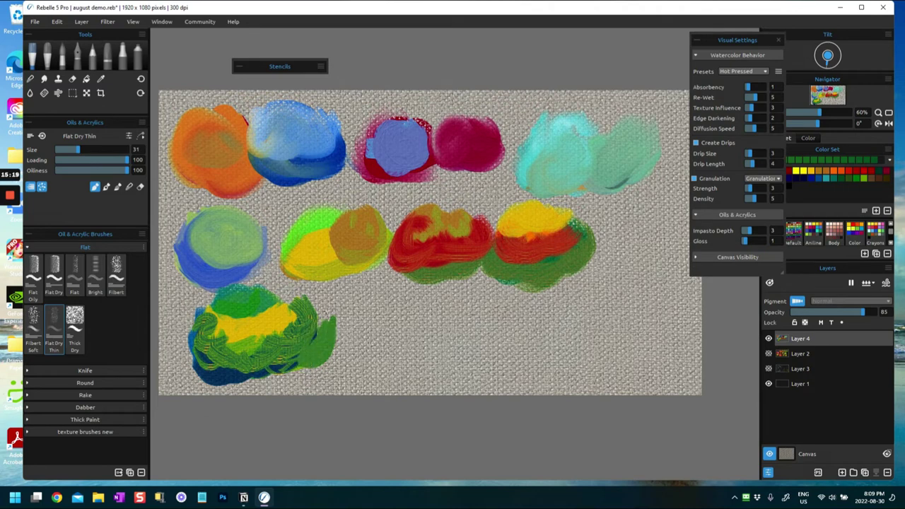
{"action": "mouse_move", "coordinate": [197, 338]}
{"action": "left_mouse_down"}
{"action": "mouse_move", "coordinate": [197, 370]}
{"action": "mouse_move", "coordinate": [248, 354]}
{"action": "mouse_move", "coordinate": [220, 369]}
{"action": "mouse_move", "coordinate": [229, 365]}
{"action": "mouse_move", "coordinate": [193, 337]}
{"action": "left_mouse_up"}
{"action": "mouse_move", "coordinate": [308, 322]}
{"action": "left_mouse_down"}
{"action": "mouse_move", "coordinate": [260, 356]}
{"action": "mouse_move", "coordinate": [300, 355]}
{"action": "mouse_move", "coordinate": [257, 364]}
{"action": "mouse_move", "coordinate": [309, 335]}
{"action": "mouse_move", "coordinate": [286, 350]}
{"action": "mouse_move", "coordinate": [258, 333]}
{"action": "mouse_move", "coordinate": [280, 335]}
{"action": "mouse_move", "coordinate": [250, 341]}
{"action": "mouse_move", "coordinate": [259, 343]}
{"action": "mouse_move", "coordinate": [203, 334]}
{"action": "mouse_move", "coordinate": [226, 347]}
{"action": "left_mouse_up"}
Step: Switch the Flat Dry Thin brush to its second painting mode and mix green over the middle of the patch
{"action": "left_click", "coordinate": [106, 187]}
{"action": "mouse_move", "coordinate": [281, 325]}
{"action": "left_mouse_down"}
{"action": "mouse_move", "coordinate": [233, 335]}
{"action": "mouse_move", "coordinate": [270, 316]}
{"action": "left_mouse_up"}
{"action": "mouse_move", "coordinate": [213, 335]}
{"action": "left_mouse_down"}
{"action": "mouse_move", "coordinate": [251, 353]}
{"action": "mouse_move", "coordinate": [293, 316]}
{"action": "mouse_move", "coordinate": [233, 342]}
{"action": "mouse_move", "coordinate": [238, 355]}
{"action": "mouse_move", "coordinate": [298, 319]}
{"action": "mouse_move", "coordinate": [236, 354]}
{"action": "mouse_move", "coordinate": [301, 335]}
{"action": "mouse_move", "coordinate": [209, 318]}
{"action": "mouse_move", "coordinate": [213, 353]}
{"action": "left_mouse_up"}
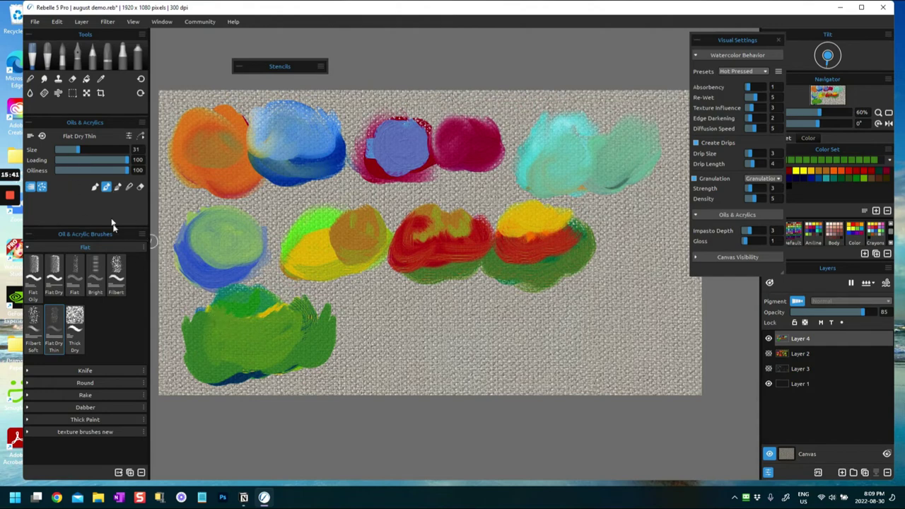
Step: Switch to the Thick Dry brush, paint a dark green patch beside the green one, and rework it at size 74, loading 78 and oiliness 88
{"action": "left_click", "coordinate": [75, 320]}
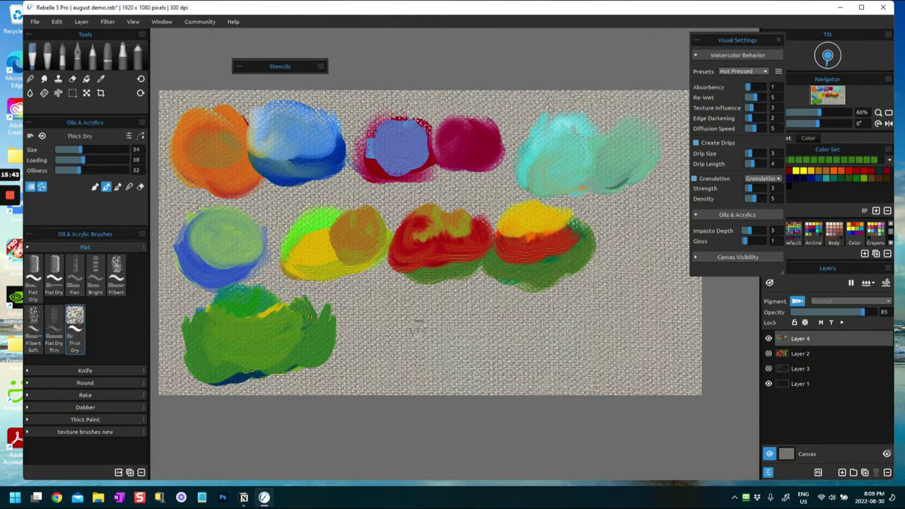
{"action": "left_click", "coordinate": [879, 171]}
{"action": "mouse_move", "coordinate": [368, 341]}
{"action": "left_mouse_down"}
{"action": "mouse_move", "coordinate": [396, 320]}
{"action": "mouse_move", "coordinate": [399, 330]}
{"action": "mouse_move", "coordinate": [370, 303]}
{"action": "mouse_move", "coordinate": [419, 325]}
{"action": "mouse_move", "coordinate": [390, 311]}
{"action": "mouse_move", "coordinate": [376, 321]}
{"action": "mouse_move", "coordinate": [372, 311]}
{"action": "mouse_move", "coordinate": [399, 315]}
{"action": "mouse_move", "coordinate": [367, 338]}
{"action": "mouse_move", "coordinate": [405, 306]}
{"action": "mouse_move", "coordinate": [360, 311]}
{"action": "left_mouse_up"}
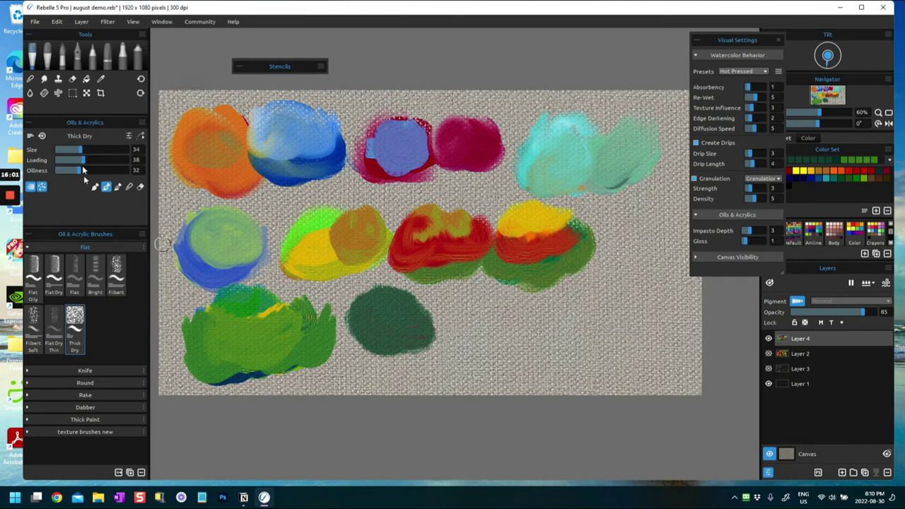
{"action": "mouse_move", "coordinate": [84, 150]}
{"action": "left_mouse_down"}
{"action": "mouse_move", "coordinate": [111, 147]}
{"action": "mouse_move", "coordinate": [111, 162]}
{"action": "mouse_move", "coordinate": [91, 172]}
{"action": "mouse_move", "coordinate": [118, 171]}
{"action": "left_mouse_up"}
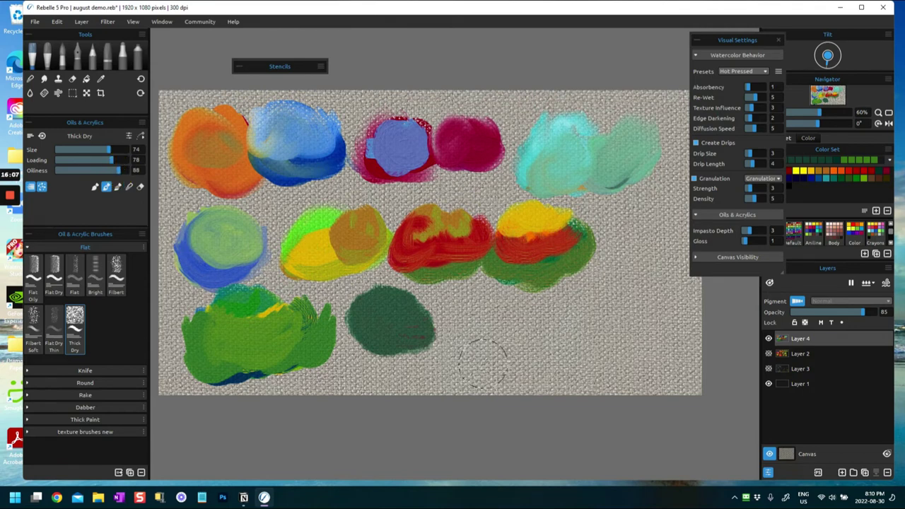
{"action": "mouse_move", "coordinate": [404, 318]}
{"action": "left_mouse_down"}
{"action": "mouse_move", "coordinate": [418, 333]}
{"action": "mouse_move", "coordinate": [424, 314]}
{"action": "mouse_move", "coordinate": [398, 323]}
{"action": "left_mouse_up"}
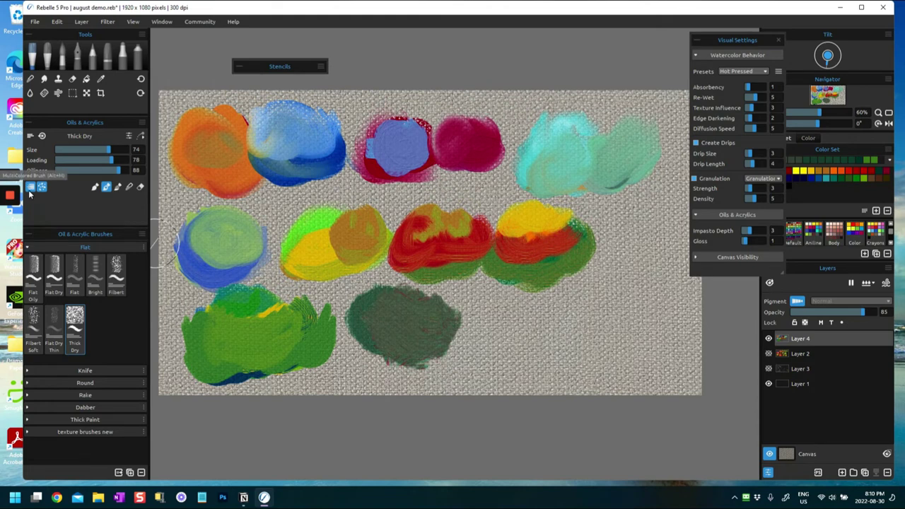
{"action": "mouse_move", "coordinate": [445, 329]}
{"action": "left_mouse_down"}
{"action": "mouse_move", "coordinate": [444, 319]}
{"action": "mouse_move", "coordinate": [434, 330]}
{"action": "left_mouse_up"}
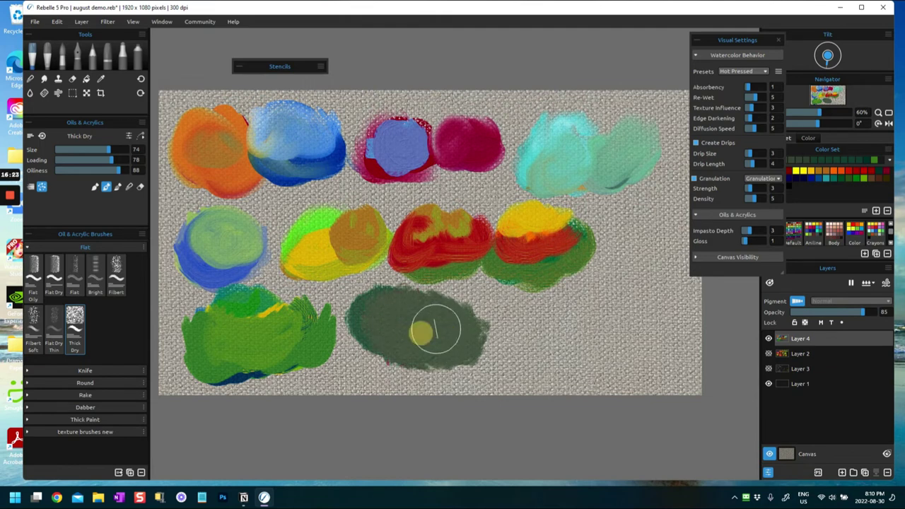
{"action": "left_click_drag", "start_coordinate": [499, 332], "coordinate": [474, 337]}
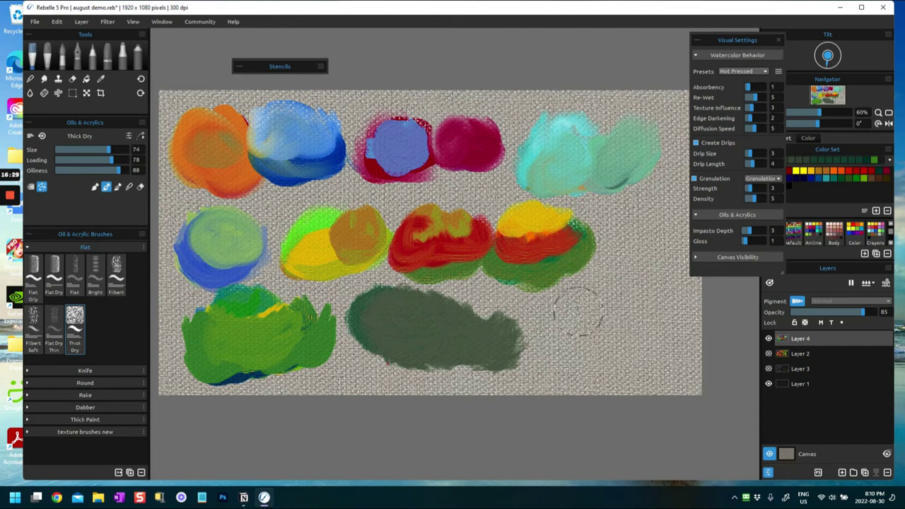
{"action": "key", "text": "ctrl+z"}
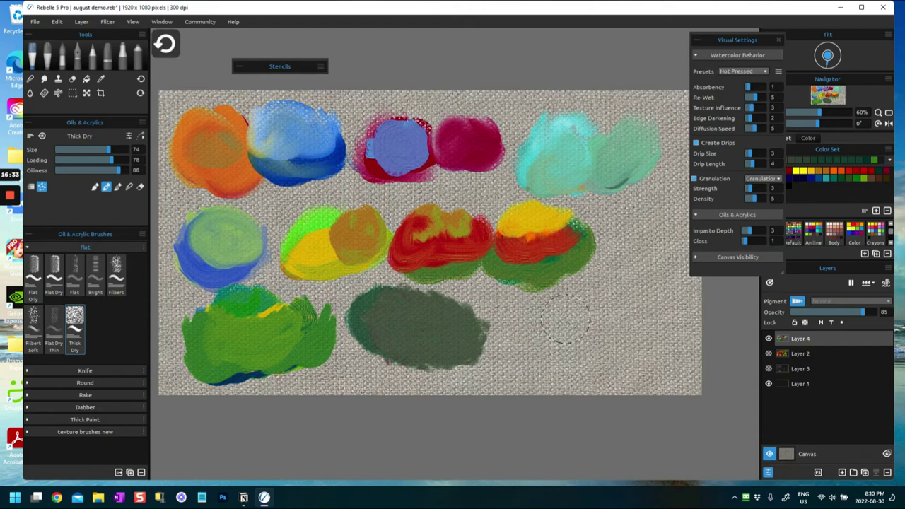
{"action": "key", "text": "ctrl+z"}
{"action": "key", "text": "ctrl+z"}
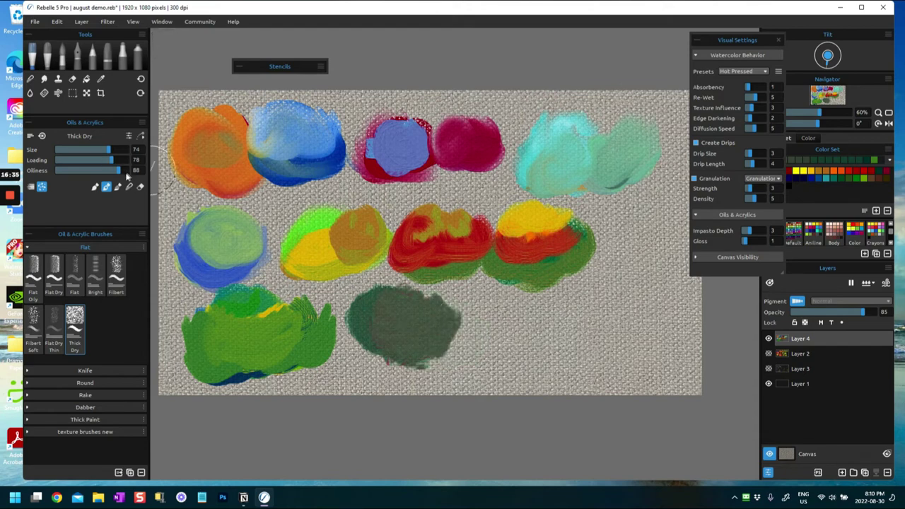
Step: Paint a bright yellow patch beside the dark green one at brush size 48, and set Paint mode with loading 97 and oiliness 100
{"action": "left_click_drag", "start_coordinate": [104, 155], "coordinate": [90, 155]}
{"action": "mouse_move", "coordinate": [493, 332]}
{"action": "left_mouse_down"}
{"action": "mouse_move", "coordinate": [502, 336]}
{"action": "mouse_move", "coordinate": [511, 318]}
{"action": "mouse_move", "coordinate": [493, 307]}
{"action": "mouse_move", "coordinate": [499, 338]}
{"action": "left_mouse_up"}
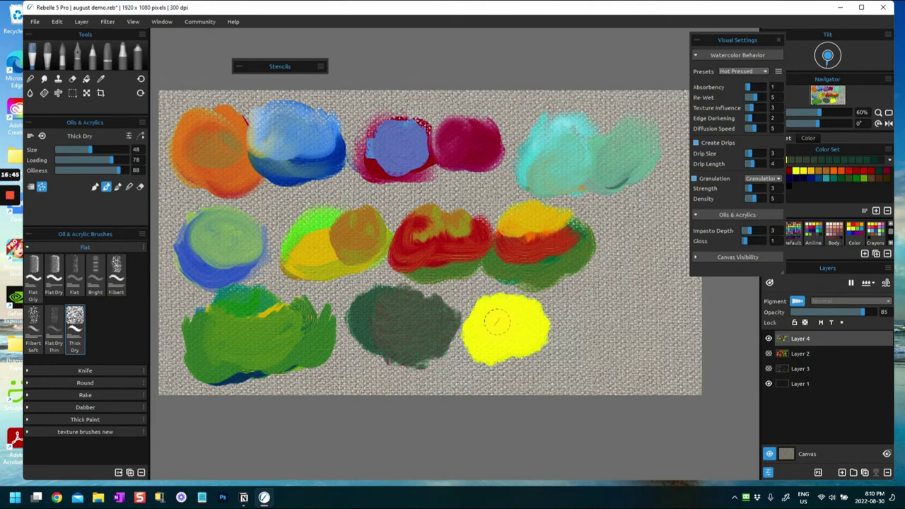
{"action": "left_click", "coordinate": [95, 188]}
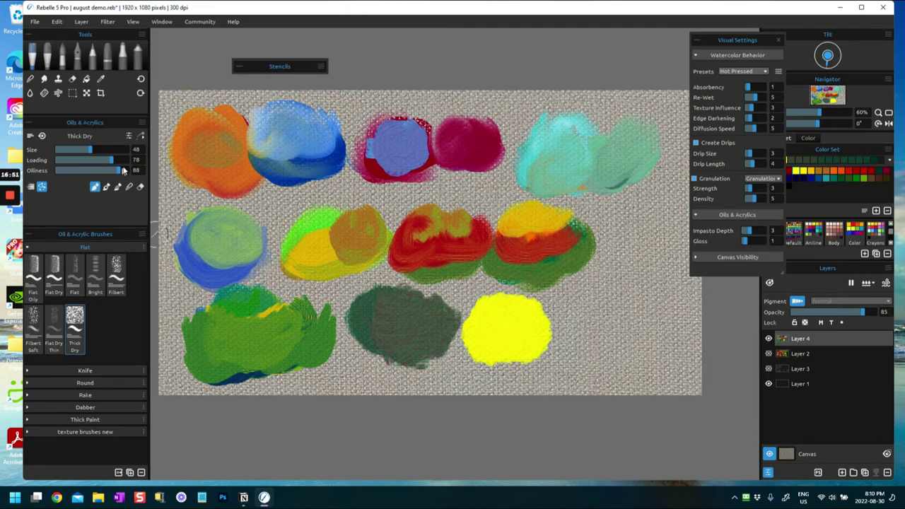
{"action": "left_click_drag", "start_coordinate": [122, 173], "coordinate": [138, 171]}
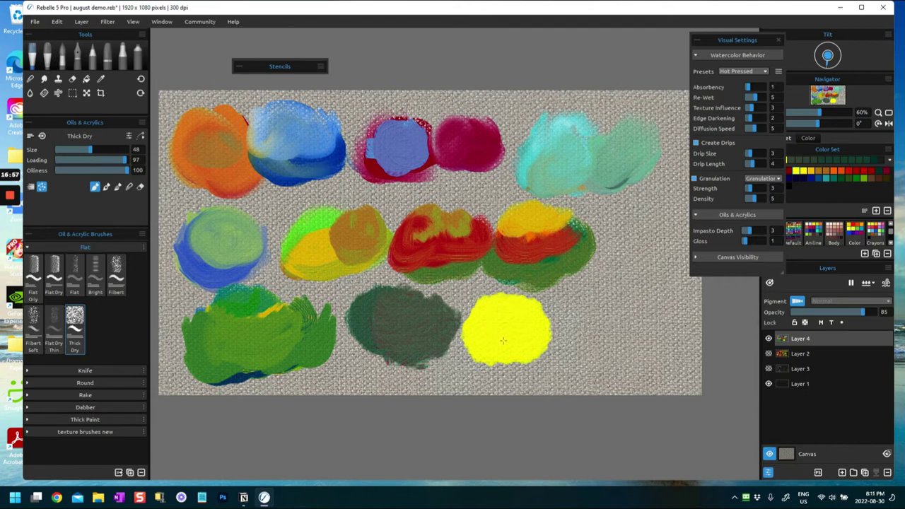
Step: Paint ochre over the centers of the bright yellow, dark green and green patches with the Thick Dry brush
{"action": "left_click", "coordinate": [823, 173]}
{"action": "mouse_move", "coordinate": [521, 318]}
{"action": "left_mouse_down"}
{"action": "mouse_move", "coordinate": [497, 321]}
{"action": "mouse_move", "coordinate": [521, 326]}
{"action": "mouse_move", "coordinate": [507, 313]}
{"action": "mouse_move", "coordinate": [526, 334]}
{"action": "left_mouse_up"}
{"action": "mouse_move", "coordinate": [396, 321]}
{"action": "left_mouse_down"}
{"action": "mouse_move", "coordinate": [387, 316]}
{"action": "mouse_move", "coordinate": [409, 326]}
{"action": "mouse_move", "coordinate": [385, 310]}
{"action": "mouse_move", "coordinate": [399, 325]}
{"action": "left_mouse_up"}
{"action": "left_click", "coordinate": [231, 323]}
{"action": "mouse_move", "coordinate": [231, 323]}
{"action": "left_mouse_down"}
{"action": "mouse_move", "coordinate": [251, 315]}
{"action": "mouse_move", "coordinate": [238, 324]}
{"action": "mouse_move", "coordinate": [241, 357]}
{"action": "mouse_move", "coordinate": [223, 335]}
{"action": "mouse_move", "coordinate": [254, 333]}
{"action": "left_mouse_up"}
Step: Add dark red to the green and dark green patches, turquoise over the dark green one, and olive green over the yellow patch's center
{"action": "left_click", "coordinate": [789, 173]}
{"action": "mouse_move", "coordinate": [403, 298]}
{"action": "left_mouse_down"}
{"action": "mouse_move", "coordinate": [409, 304]}
{"action": "mouse_move", "coordinate": [395, 325]}
{"action": "mouse_move", "coordinate": [395, 304]}
{"action": "mouse_move", "coordinate": [412, 312]}
{"action": "left_mouse_up"}
{"action": "left_click", "coordinate": [826, 179]}
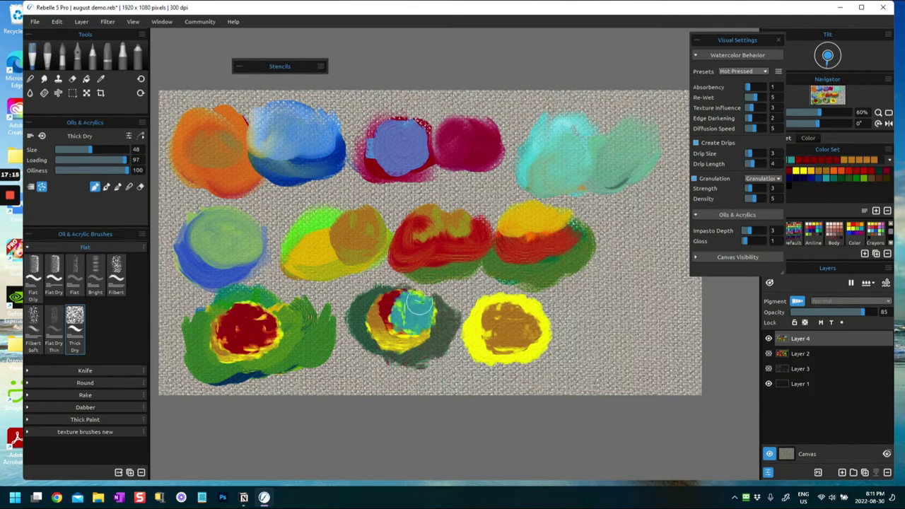
{"action": "left_click", "coordinate": [867, 178]}
{"action": "mouse_move", "coordinate": [491, 313]}
{"action": "left_mouse_down"}
{"action": "mouse_move", "coordinate": [518, 331]}
{"action": "mouse_move", "coordinate": [503, 318]}
{"action": "mouse_move", "coordinate": [515, 315]}
{"action": "mouse_move", "coordinate": [504, 338]}
{"action": "left_mouse_up"}
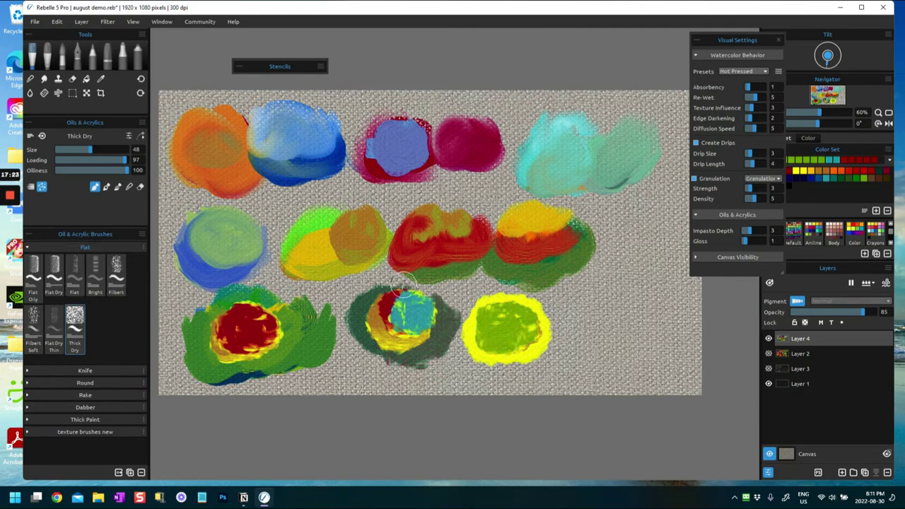
Step: Set Thick Dry's loading to 54 and oiliness to 48, and paint a blue patch with yellow-green flecks beside the bright yellow one
{"action": "left_click_drag", "start_coordinate": [117, 161], "coordinate": [92, 171]}
{"action": "mouse_move", "coordinate": [565, 311]}
{"action": "left_mouse_down"}
{"action": "mouse_move", "coordinate": [582, 322]}
{"action": "mouse_move", "coordinate": [601, 311]}
{"action": "mouse_move", "coordinate": [570, 328]}
{"action": "mouse_move", "coordinate": [616, 309]}
{"action": "mouse_move", "coordinate": [599, 325]}
{"action": "left_mouse_up"}
{"action": "left_click", "coordinate": [41, 186]}
{"action": "mouse_move", "coordinate": [594, 311]}
{"action": "left_mouse_down"}
{"action": "mouse_move", "coordinate": [589, 319]}
{"action": "mouse_move", "coordinate": [580, 311]}
{"action": "mouse_move", "coordinate": [596, 301]}
{"action": "mouse_move", "coordinate": [611, 330]}
{"action": "mouse_move", "coordinate": [601, 325]}
{"action": "left_mouse_up"}
{"action": "left_click", "coordinate": [817, 178]}
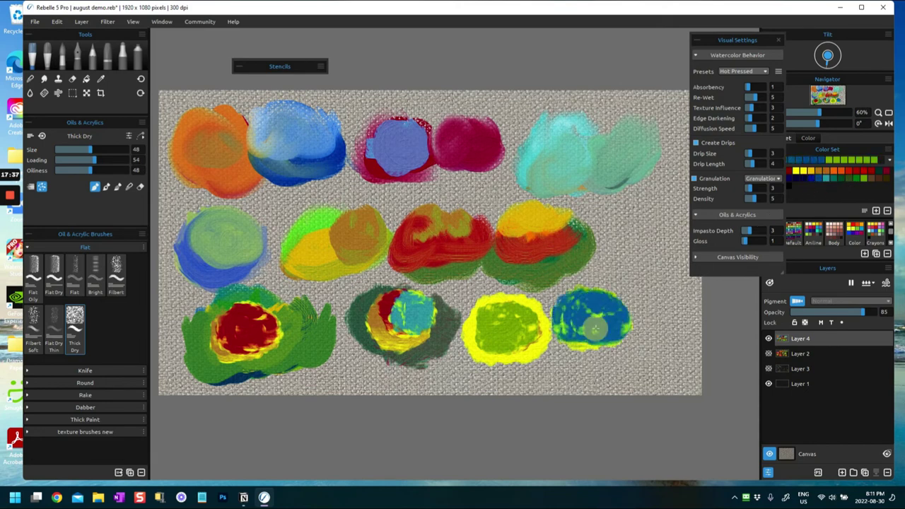
Step: Switch the brush to Blend mode and smooth the blue patch and the lower part of the bright yellow patch
{"action": "left_click", "coordinate": [117, 186]}
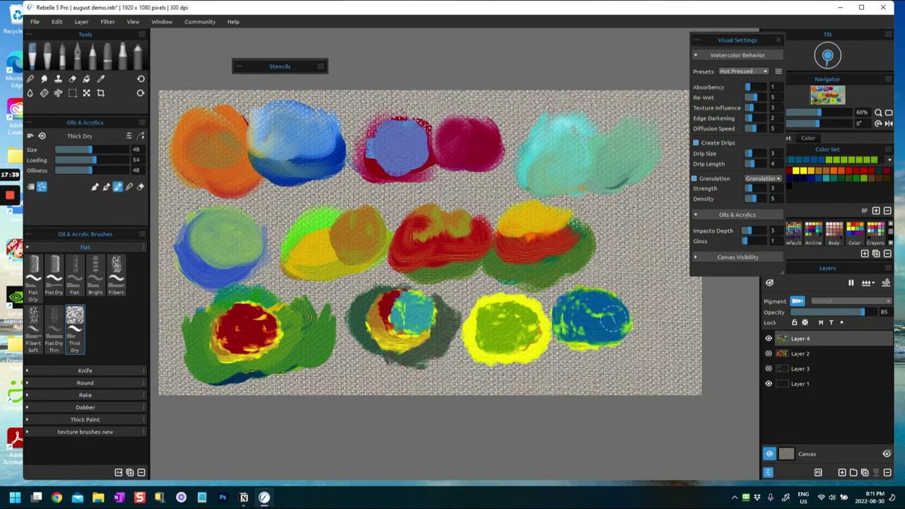
{"action": "mouse_move", "coordinate": [590, 322]}
{"action": "left_mouse_down"}
{"action": "mouse_move", "coordinate": [594, 296]}
{"action": "mouse_move", "coordinate": [586, 299]}
{"action": "mouse_move", "coordinate": [597, 305]}
{"action": "mouse_move", "coordinate": [580, 310]}
{"action": "mouse_move", "coordinate": [596, 332]}
{"action": "mouse_move", "coordinate": [610, 327]}
{"action": "mouse_move", "coordinate": [566, 308]}
{"action": "mouse_move", "coordinate": [582, 298]}
{"action": "mouse_move", "coordinate": [574, 327]}
{"action": "mouse_move", "coordinate": [597, 314]}
{"action": "mouse_move", "coordinate": [570, 308]}
{"action": "mouse_move", "coordinate": [624, 333]}
{"action": "mouse_move", "coordinate": [607, 318]}
{"action": "mouse_move", "coordinate": [619, 313]}
{"action": "mouse_move", "coordinate": [581, 326]}
{"action": "mouse_move", "coordinate": [511, 326]}
{"action": "mouse_move", "coordinate": [587, 302]}
{"action": "mouse_move", "coordinate": [604, 321]}
{"action": "left_mouse_up"}
{"action": "mouse_move", "coordinate": [537, 353]}
{"action": "left_mouse_down"}
{"action": "mouse_move", "coordinate": [479, 349]}
{"action": "mouse_move", "coordinate": [547, 339]}
{"action": "mouse_move", "coordinate": [493, 347]}
{"action": "mouse_move", "coordinate": [495, 355]}
{"action": "mouse_move", "coordinate": [491, 346]}
{"action": "mouse_move", "coordinate": [536, 324]}
{"action": "mouse_move", "coordinate": [493, 336]}
{"action": "mouse_move", "coordinate": [516, 335]}
{"action": "mouse_move", "coordinate": [496, 328]}
{"action": "mouse_move", "coordinate": [512, 350]}
{"action": "left_mouse_up"}
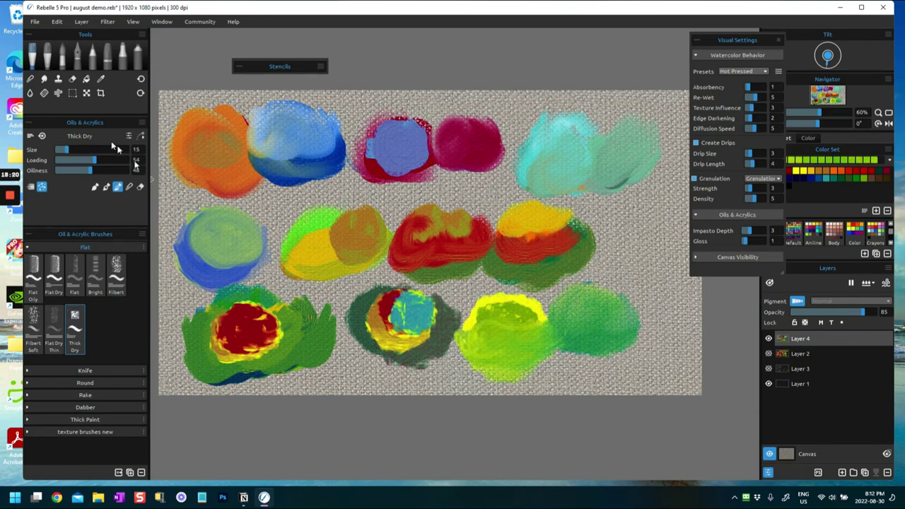
Step: Switch to the watercolor Round brush, add a new layer, and paint a long green stroke down between the patches
{"action": "left_click", "coordinate": [61, 57]}
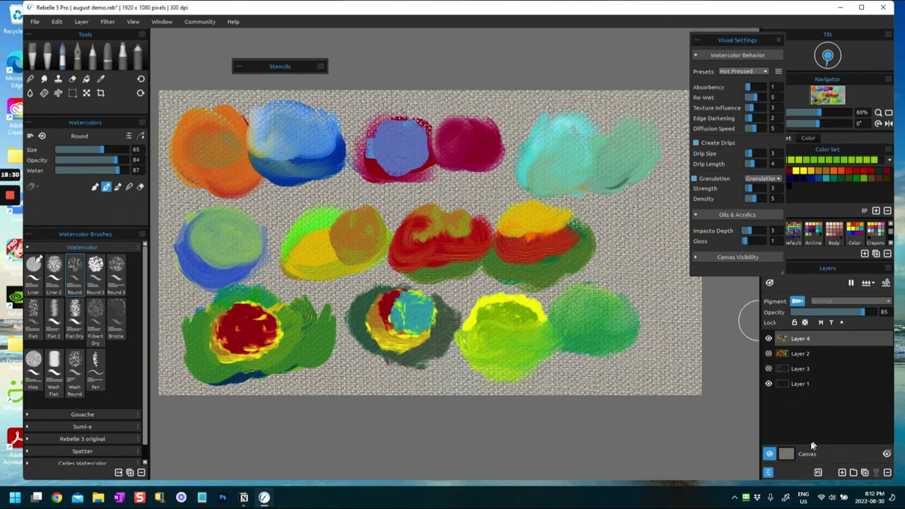
{"action": "left_click", "coordinate": [840, 473]}
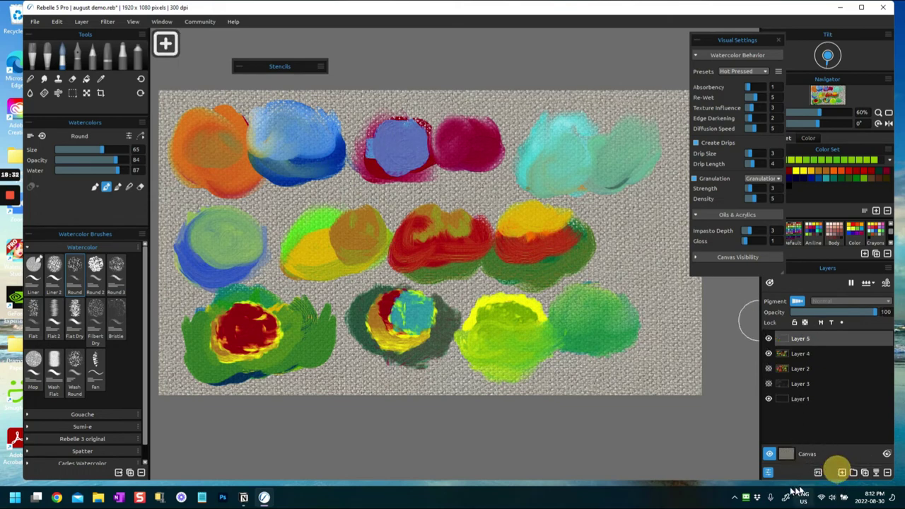
{"action": "mouse_move", "coordinate": [359, 122]}
{"action": "left_mouse_down"}
{"action": "mouse_move", "coordinate": [313, 222]}
{"action": "mouse_move", "coordinate": [309, 277]}
{"action": "left_mouse_up"}
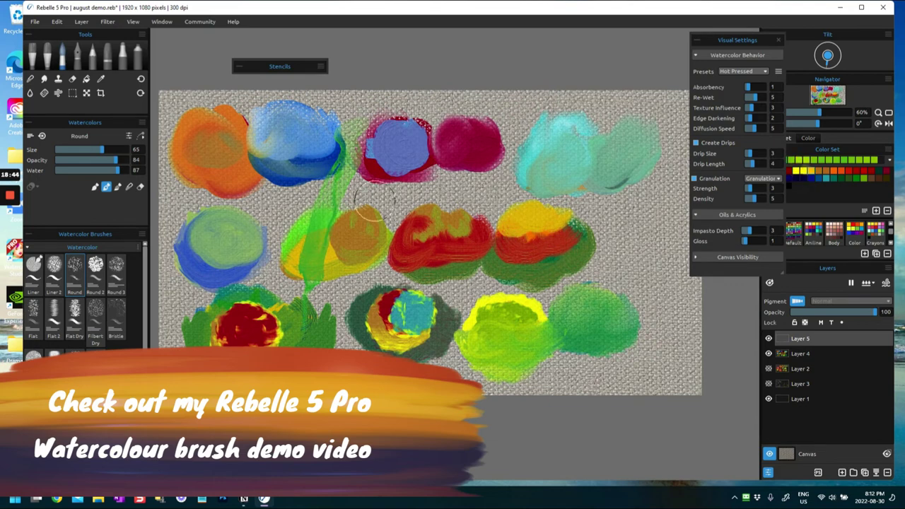
Step: Paint yellow watercolor strokes down over the orange and turquoise patches, along the canvas's upper edge, and below the red-and-blue patch
{"action": "left_click_drag", "start_coordinate": [209, 121], "coordinate": [220, 249]}
{"action": "mouse_move", "coordinate": [541, 106]}
{"action": "left_mouse_down"}
{"action": "mouse_move", "coordinate": [523, 129]}
{"action": "mouse_move", "coordinate": [551, 197]}
{"action": "mouse_move", "coordinate": [565, 286]}
{"action": "left_mouse_up"}
{"action": "left_click_drag", "start_coordinate": [332, 109], "coordinate": [545, 95]}
{"action": "left_click", "coordinate": [399, 185]}
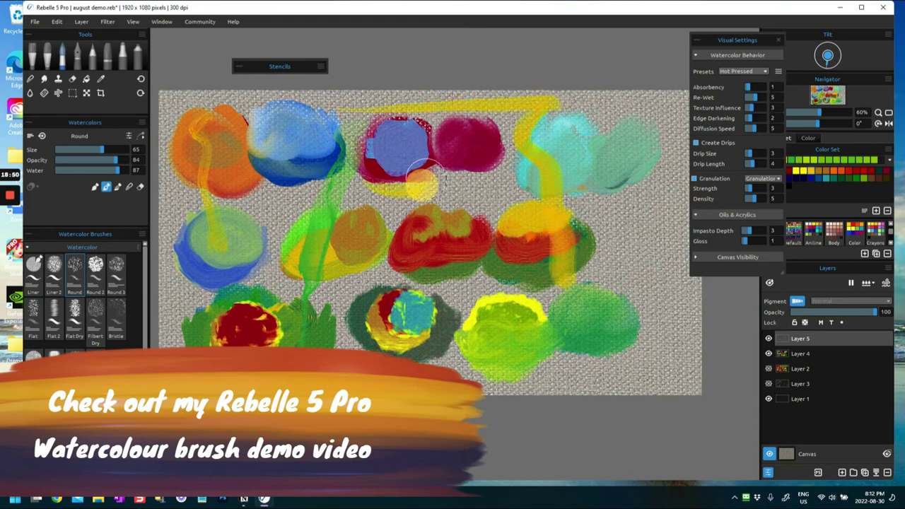
Step: Add short yellow watercolor strokes over the blue, magenta and turquoise patches and the first patches of the middle row
{"action": "mouse_move", "coordinate": [388, 133]}
{"action": "left_mouse_down"}
{"action": "mouse_move", "coordinate": [407, 151]}
{"action": "mouse_move", "coordinate": [387, 159]}
{"action": "left_mouse_up"}
{"action": "left_click_drag", "start_coordinate": [287, 143], "coordinate": [309, 154]}
{"action": "mouse_move", "coordinate": [435, 152]}
{"action": "left_mouse_down"}
{"action": "mouse_move", "coordinate": [487, 150]}
{"action": "mouse_move", "coordinate": [466, 145]}
{"action": "left_mouse_up"}
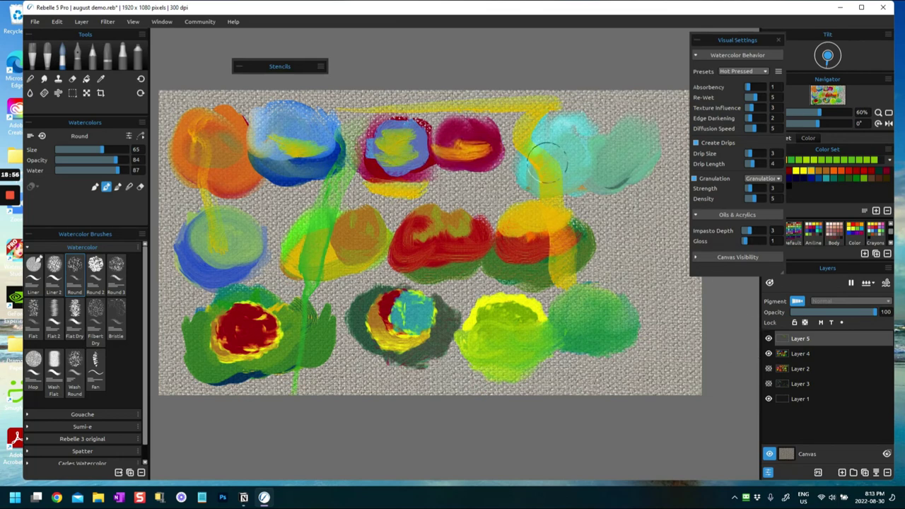
{"action": "left_click_drag", "start_coordinate": [546, 144], "coordinate": [581, 154]}
{"action": "mouse_move", "coordinate": [616, 159]}
{"action": "left_mouse_down"}
{"action": "mouse_move", "coordinate": [638, 152]}
{"action": "mouse_move", "coordinate": [620, 168]}
{"action": "left_mouse_up"}
{"action": "left_click_drag", "start_coordinate": [357, 246], "coordinate": [317, 250]}
{"action": "mouse_move", "coordinate": [205, 255]}
{"action": "left_mouse_down"}
{"action": "mouse_move", "coordinate": [227, 222]}
{"action": "mouse_move", "coordinate": [201, 247]}
{"action": "left_mouse_up"}
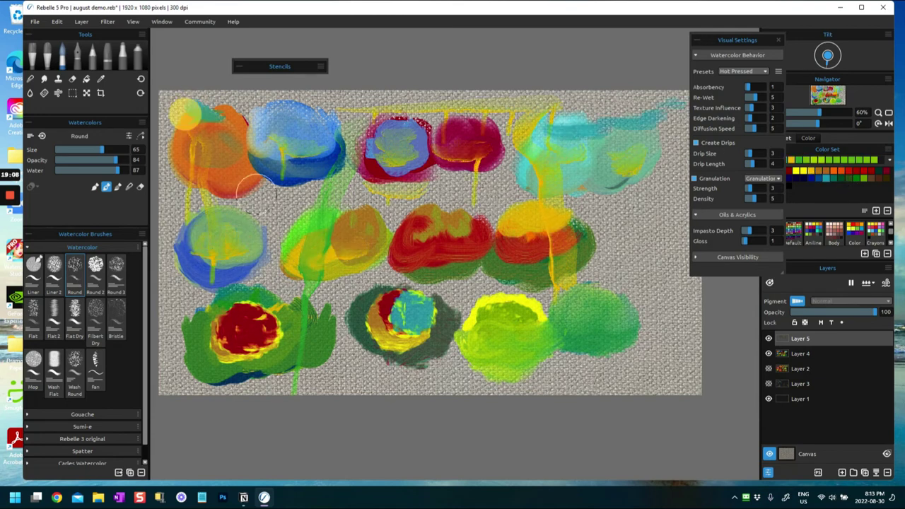
Step: Brush turquoise watercolor over the blue, green and yellow-green patches, the right side of the canvas, and its upper and lower edges
{"action": "left_click_drag", "start_coordinate": [194, 240], "coordinate": [205, 230]}
{"action": "mouse_move", "coordinate": [240, 328]}
{"action": "left_mouse_down"}
{"action": "mouse_move", "coordinate": [195, 318]}
{"action": "mouse_move", "coordinate": [286, 304]}
{"action": "left_mouse_up"}
{"action": "mouse_move", "coordinate": [438, 307]}
{"action": "left_mouse_down"}
{"action": "mouse_move", "coordinate": [546, 297]}
{"action": "mouse_move", "coordinate": [578, 273]}
{"action": "mouse_move", "coordinate": [619, 272]}
{"action": "mouse_move", "coordinate": [575, 292]}
{"action": "mouse_move", "coordinate": [652, 269]}
{"action": "left_mouse_up"}
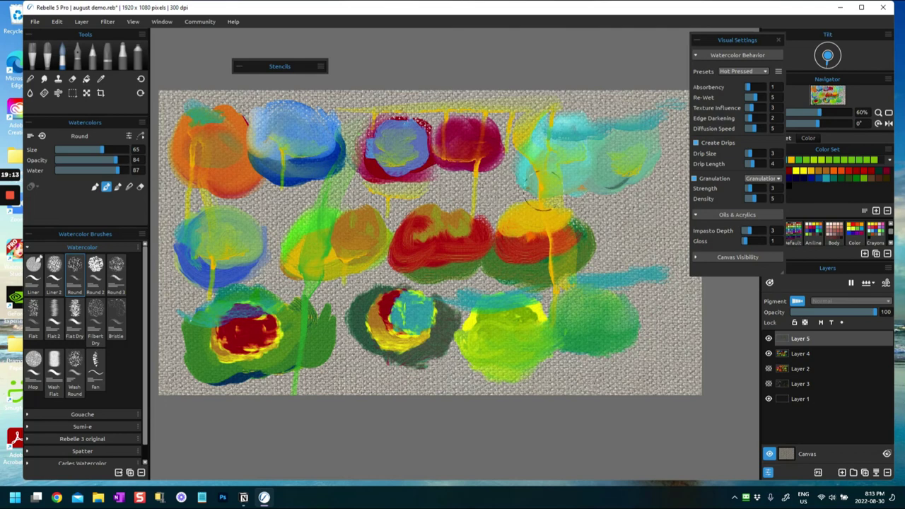
{"action": "left_click_drag", "start_coordinate": [580, 209], "coordinate": [707, 202]}
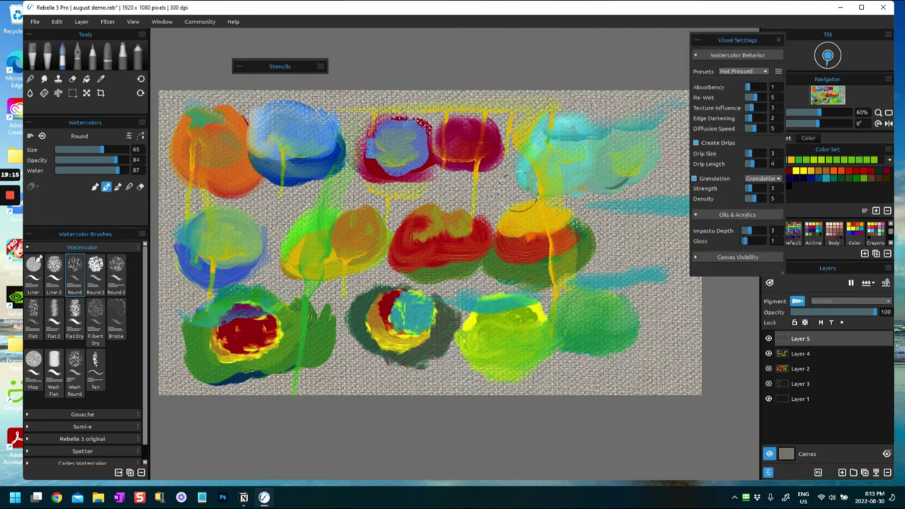
{"action": "left_click_drag", "start_coordinate": [555, 182], "coordinate": [721, 176]}
{"action": "left_click_drag", "start_coordinate": [184, 106], "coordinate": [664, 105]}
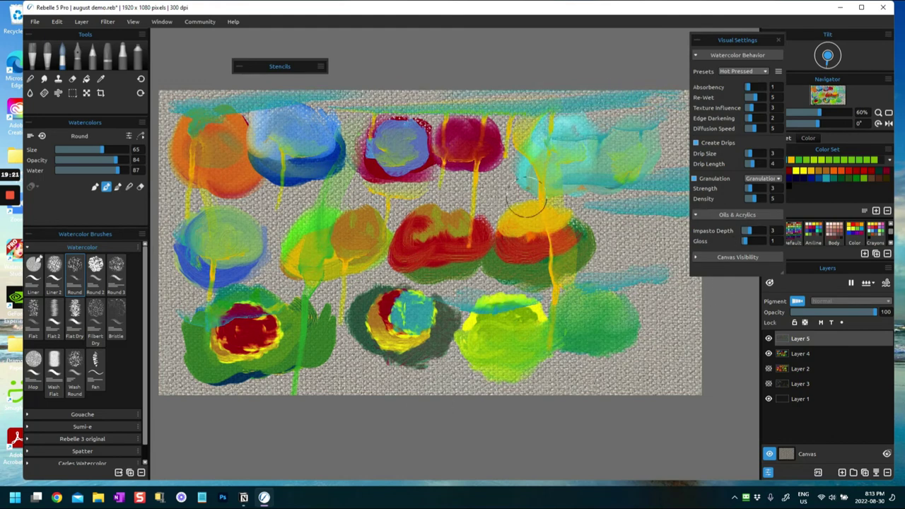
{"action": "left_click_drag", "start_coordinate": [424, 369], "coordinate": [587, 368]}
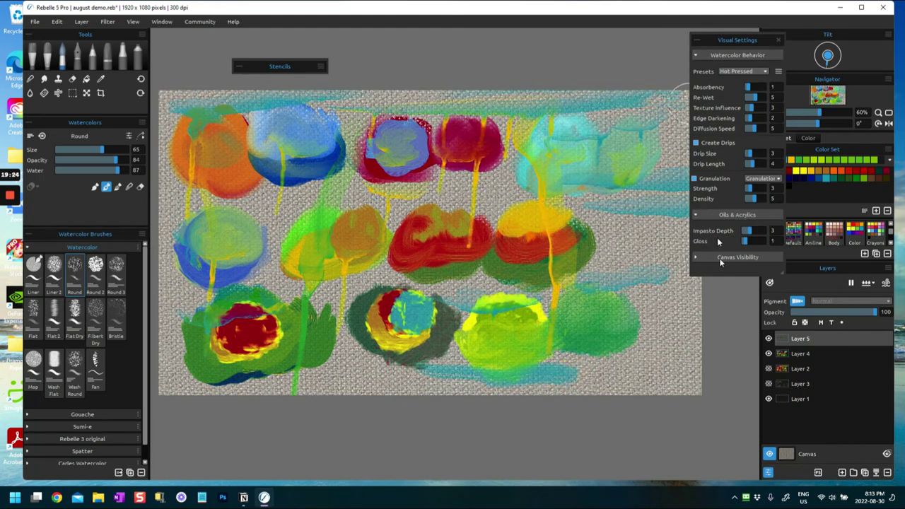
Step: Extend the turquoise watercolor with horizontal strokes along the lower-left area, the middle row, and across the upper row of patches
{"action": "left_click_drag", "start_coordinate": [245, 366], "coordinate": [470, 371]}
{"action": "left_click_drag", "start_coordinate": [174, 265], "coordinate": [360, 262]}
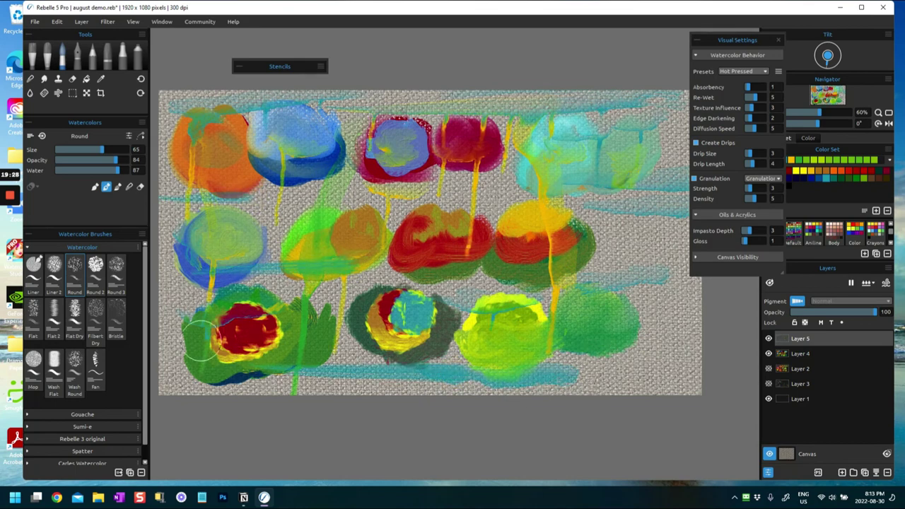
{"action": "left_click_drag", "start_coordinate": [166, 293], "coordinate": [237, 292]}
{"action": "left_click_drag", "start_coordinate": [186, 357], "coordinate": [291, 345]}
{"action": "left_click_drag", "start_coordinate": [297, 164], "coordinate": [675, 168]}
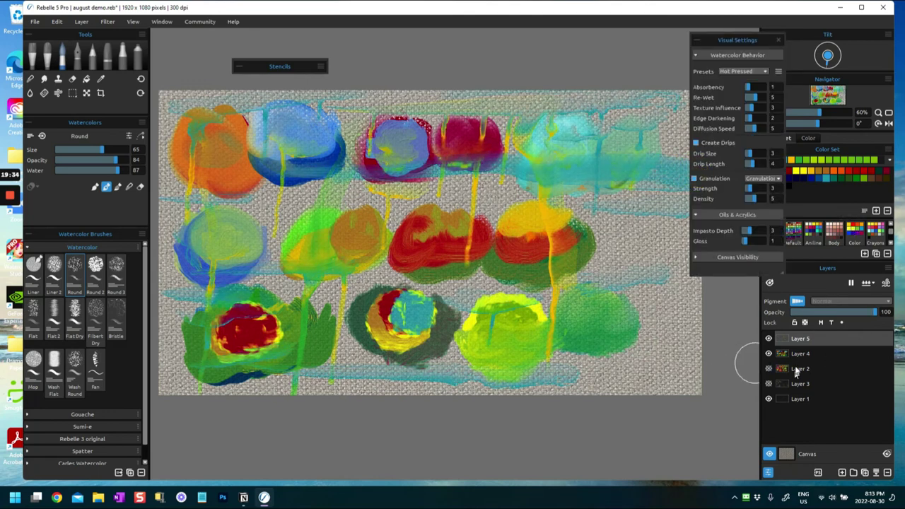
Step: Hide Layer 5 and brush turquoise watercolor strokes directly over the oil patches on Layer 4
{"action": "left_click", "coordinate": [768, 340]}
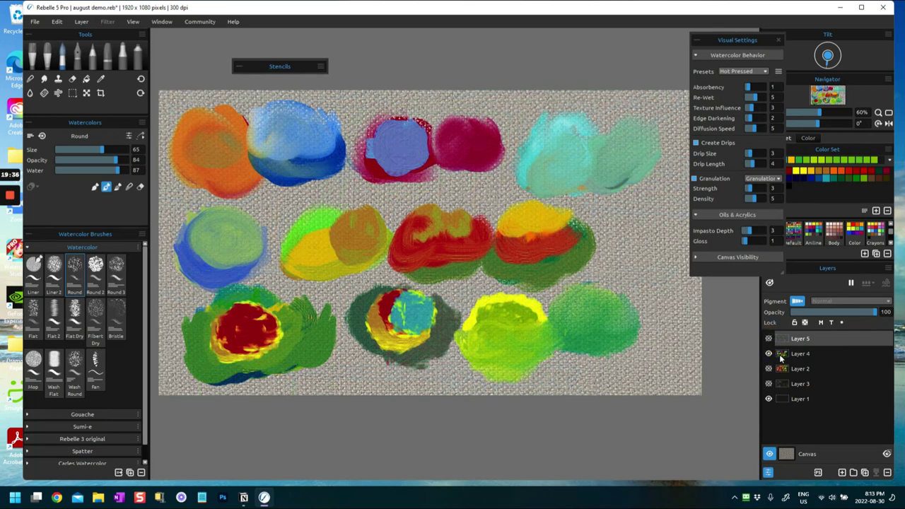
{"action": "left_click", "coordinate": [777, 358]}
{"action": "mouse_move", "coordinate": [292, 144]}
{"action": "left_mouse_down"}
{"action": "mouse_move", "coordinate": [349, 161]}
{"action": "mouse_move", "coordinate": [388, 235]}
{"action": "left_mouse_up"}
{"action": "left_click_drag", "start_coordinate": [375, 101], "coordinate": [687, 101]}
{"action": "left_click_drag", "start_coordinate": [187, 169], "coordinate": [363, 171]}
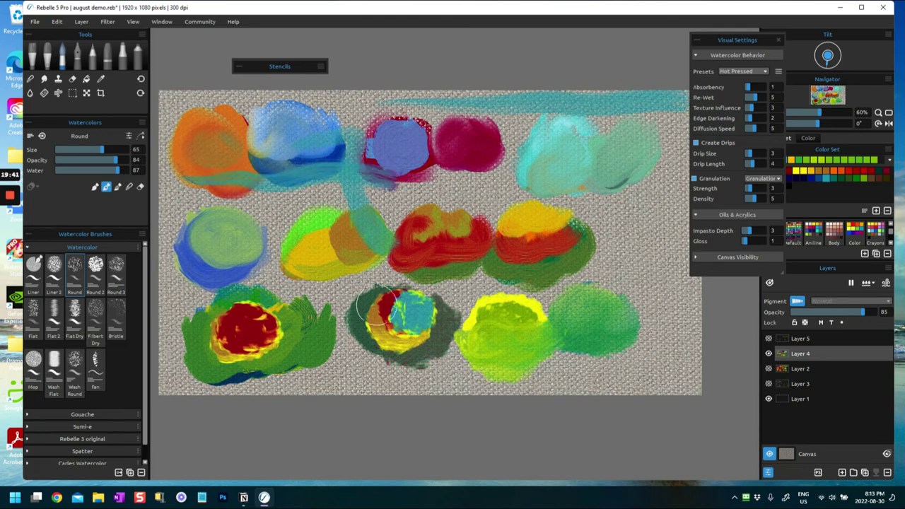
{"action": "mouse_move", "coordinate": [206, 253]}
{"action": "left_mouse_down"}
{"action": "mouse_move", "coordinate": [248, 263]}
{"action": "mouse_move", "coordinate": [357, 275]}
{"action": "left_mouse_up"}
{"action": "left_click_drag", "start_coordinate": [396, 244], "coordinate": [622, 241]}
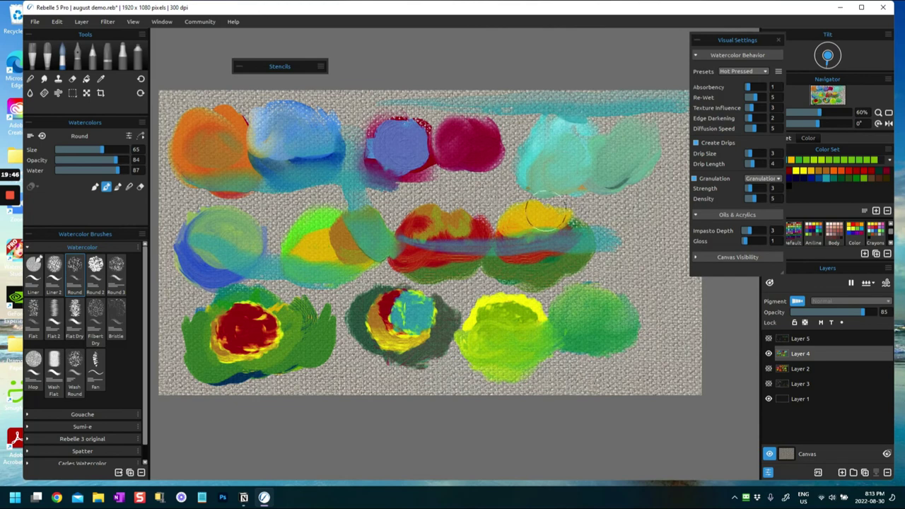
{"action": "left_click_drag", "start_coordinate": [202, 123], "coordinate": [277, 118]}
{"action": "left_click_drag", "start_coordinate": [470, 326], "coordinate": [639, 322]}
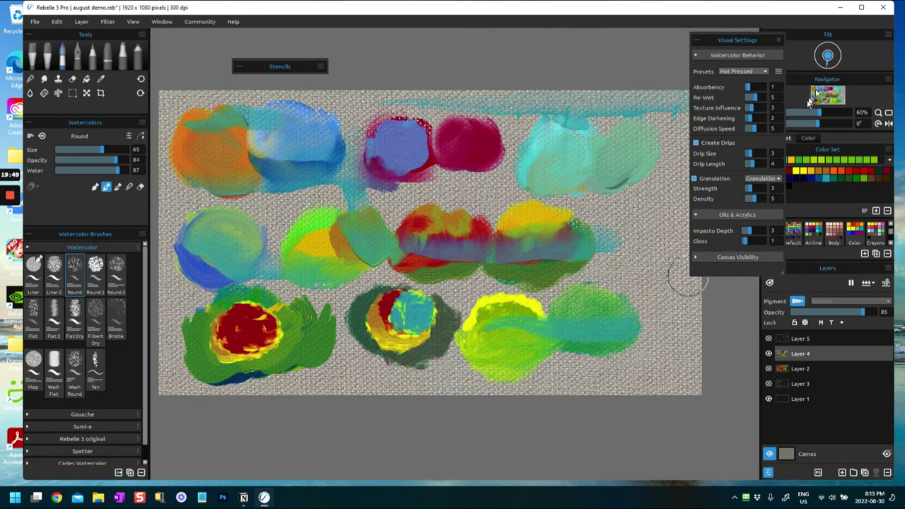
Step: Paint wavy orange watercolor strokes across the blue, magenta, turquoise and middle-row green patches
{"action": "left_click", "coordinate": [834, 173]}
{"action": "left_click_drag", "start_coordinate": [191, 237], "coordinate": [311, 247]}
{"action": "left_click_drag", "start_coordinate": [258, 138], "coordinate": [346, 131]}
{"action": "mouse_move", "coordinate": [445, 140]}
{"action": "left_mouse_down"}
{"action": "mouse_move", "coordinate": [414, 137]}
{"action": "mouse_move", "coordinate": [544, 127]}
{"action": "left_mouse_up"}
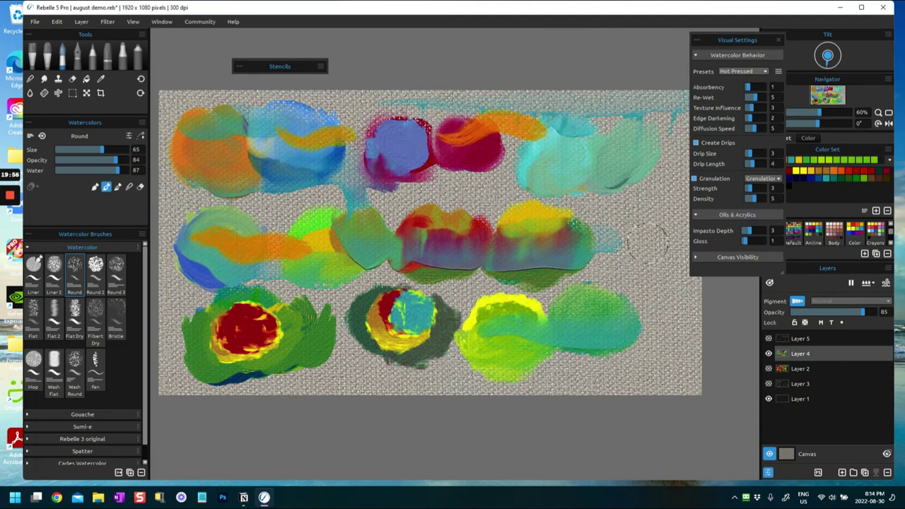
{"action": "left_click_drag", "start_coordinate": [534, 174], "coordinate": [626, 154]}
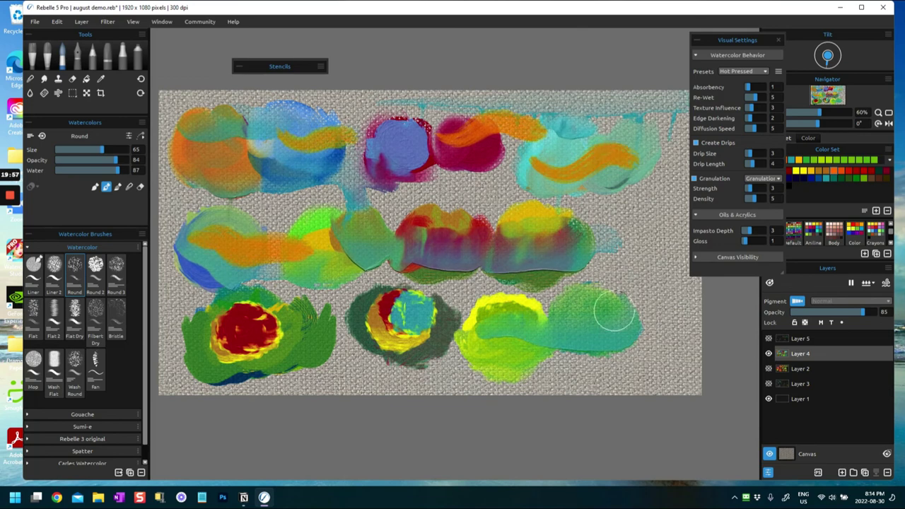
Step: Paint orange watercolor strokes on the bare canvas along the right side, beneath the lowest patches, and above the red middle-row patch
{"action": "mouse_move", "coordinate": [616, 287]}
{"action": "left_mouse_down"}
{"action": "mouse_move", "coordinate": [669, 267]}
{"action": "mouse_move", "coordinate": [695, 281]}
{"action": "left_mouse_up"}
{"action": "left_click_drag", "start_coordinate": [595, 220], "coordinate": [680, 197]}
{"action": "mouse_move", "coordinate": [627, 362]}
{"action": "left_mouse_down"}
{"action": "mouse_move", "coordinate": [651, 353]}
{"action": "mouse_move", "coordinate": [705, 347]}
{"action": "left_mouse_up"}
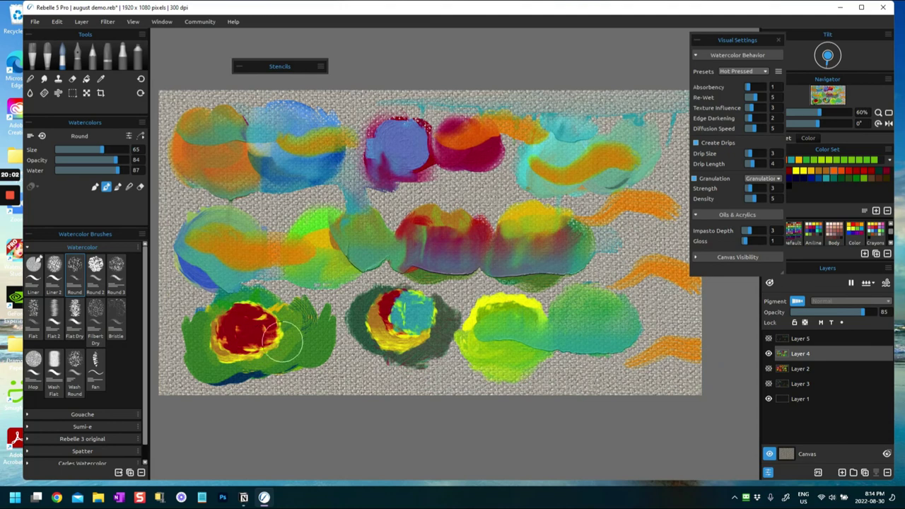
{"action": "left_click_drag", "start_coordinate": [344, 372], "coordinate": [550, 364]}
{"action": "left_click_drag", "start_coordinate": [186, 374], "coordinate": [291, 381]}
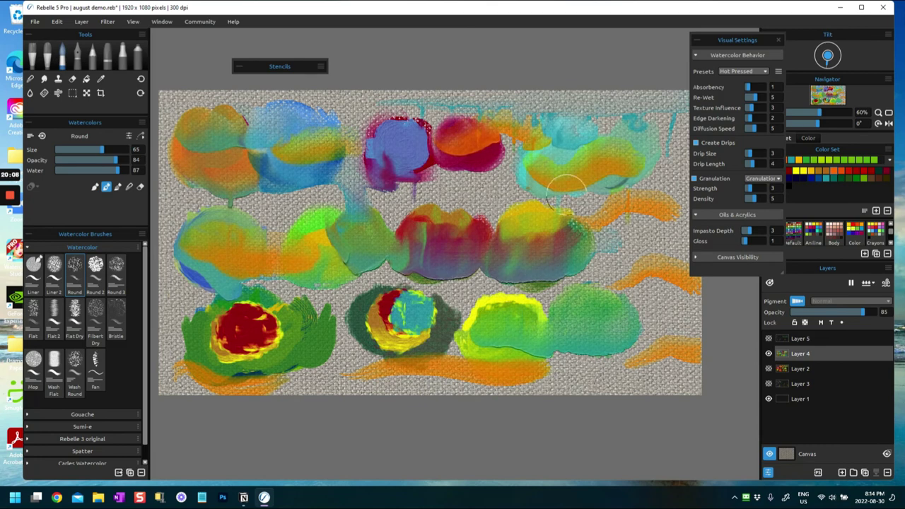
{"action": "mouse_move", "coordinate": [414, 197]}
{"action": "left_mouse_down"}
{"action": "mouse_move", "coordinate": [445, 202]}
{"action": "mouse_move", "coordinate": [493, 188]}
{"action": "mouse_move", "coordinate": [490, 205]}
{"action": "left_mouse_up"}
Step: Choose a teal color and paint short watercolor strokes in the gaps between the upper and middle rows of patches
{"action": "left_click", "coordinate": [824, 178]}
{"action": "mouse_move", "coordinate": [396, 222]}
{"action": "left_mouse_down"}
{"action": "mouse_move", "coordinate": [404, 203]}
{"action": "mouse_move", "coordinate": [413, 212]}
{"action": "left_mouse_up"}
{"action": "left_click_drag", "start_coordinate": [275, 212], "coordinate": [297, 225]}
{"action": "left_click_drag", "start_coordinate": [472, 184], "coordinate": [528, 208]}
{"action": "mouse_move", "coordinate": [636, 170]}
{"action": "left_mouse_down"}
{"action": "mouse_move", "coordinate": [672, 198]}
{"action": "mouse_move", "coordinate": [682, 227]}
{"action": "left_mouse_up"}
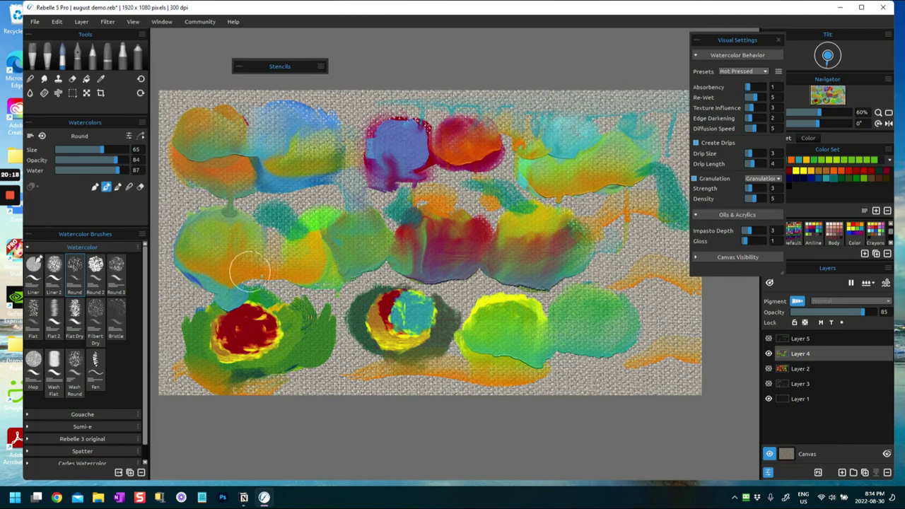
Step: Mix teal watercolor into the middle-row patches, the upper orange and blue patches, and the light green patches at lower right
{"action": "left_click_drag", "start_coordinate": [204, 240], "coordinate": [242, 222]}
{"action": "left_click_drag", "start_coordinate": [439, 236], "coordinate": [468, 236]}
{"action": "left_click_drag", "start_coordinate": [301, 113], "coordinate": [247, 138]}
{"action": "mouse_move", "coordinate": [519, 247]}
{"action": "left_mouse_down"}
{"action": "mouse_move", "coordinate": [545, 226]}
{"action": "mouse_move", "coordinate": [569, 251]}
{"action": "left_mouse_up"}
{"action": "mouse_move", "coordinate": [509, 327]}
{"action": "left_mouse_down"}
{"action": "mouse_move", "coordinate": [614, 318]}
{"action": "mouse_move", "coordinate": [636, 342]}
{"action": "mouse_move", "coordinate": [593, 346]}
{"action": "mouse_move", "coordinate": [606, 363]}
{"action": "left_mouse_up"}
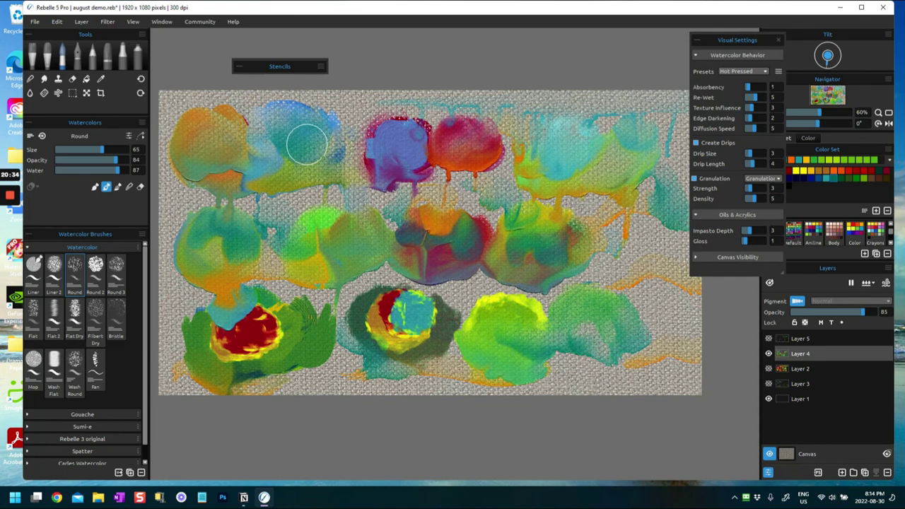
Step: Show Layer 5 again and paint broad teal watercolor strokes on Layer 4 along the upper edge and lower-right part of the canvas
{"action": "left_click", "coordinate": [768, 339]}
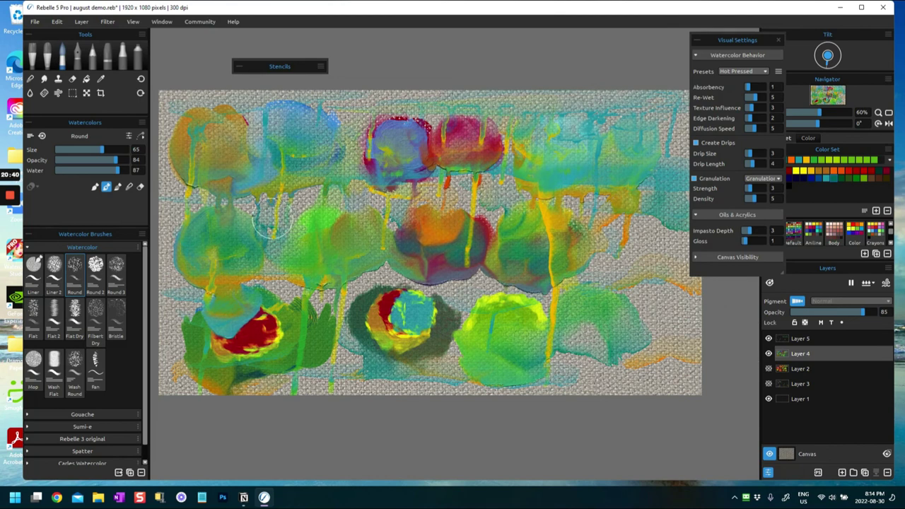
{"action": "left_click_drag", "start_coordinate": [578, 362], "coordinate": [731, 369]}
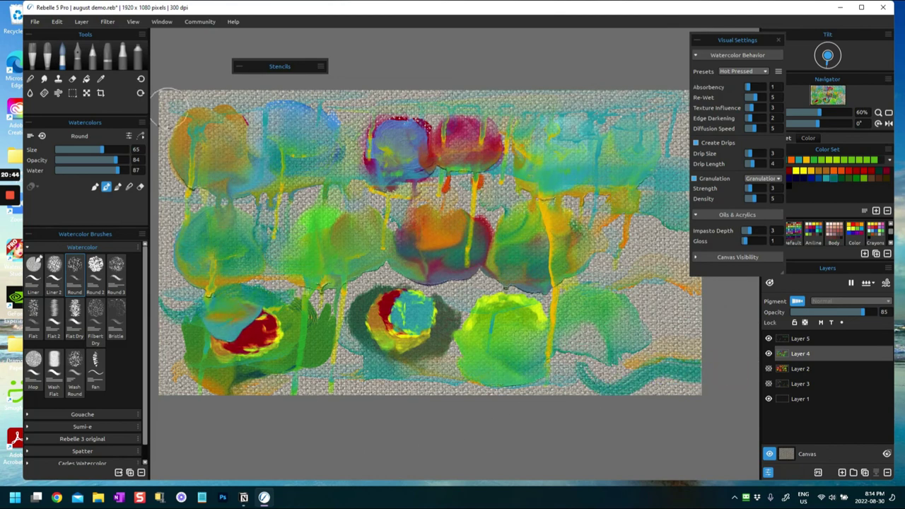
{"action": "mouse_move", "coordinate": [452, 115]}
{"action": "left_mouse_down"}
{"action": "mouse_move", "coordinate": [606, 111]}
{"action": "mouse_move", "coordinate": [685, 120]}
{"action": "left_mouse_up"}
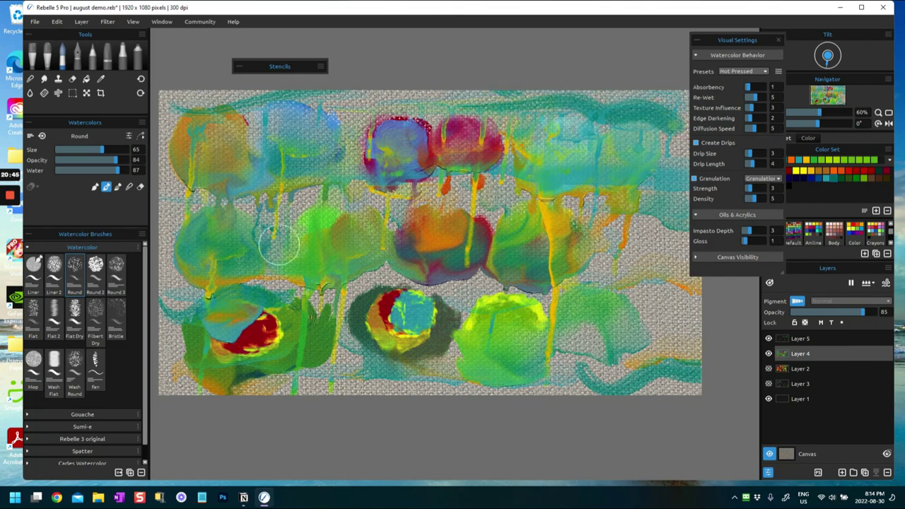
{"action": "left_click_drag", "start_coordinate": [565, 262], "coordinate": [717, 317]}
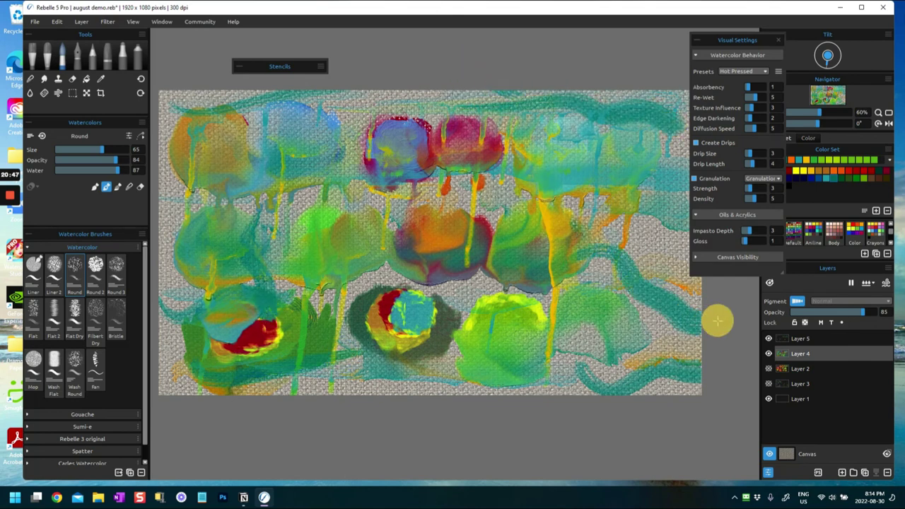